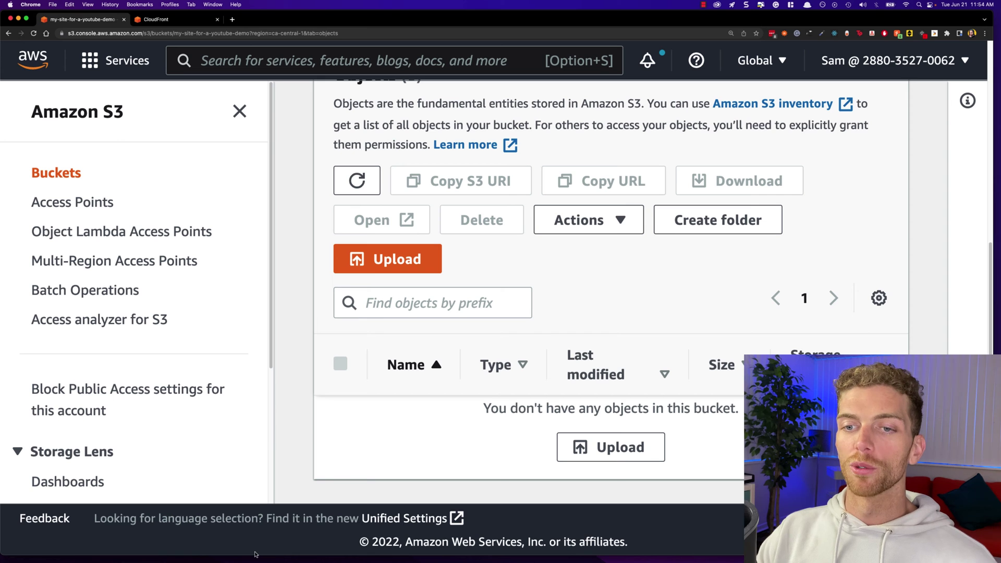
# Upload the assets folder and index.html from the local dist folder to the my-site-for-a-youtube-demo bucket
pyautogui.click(169, 545)
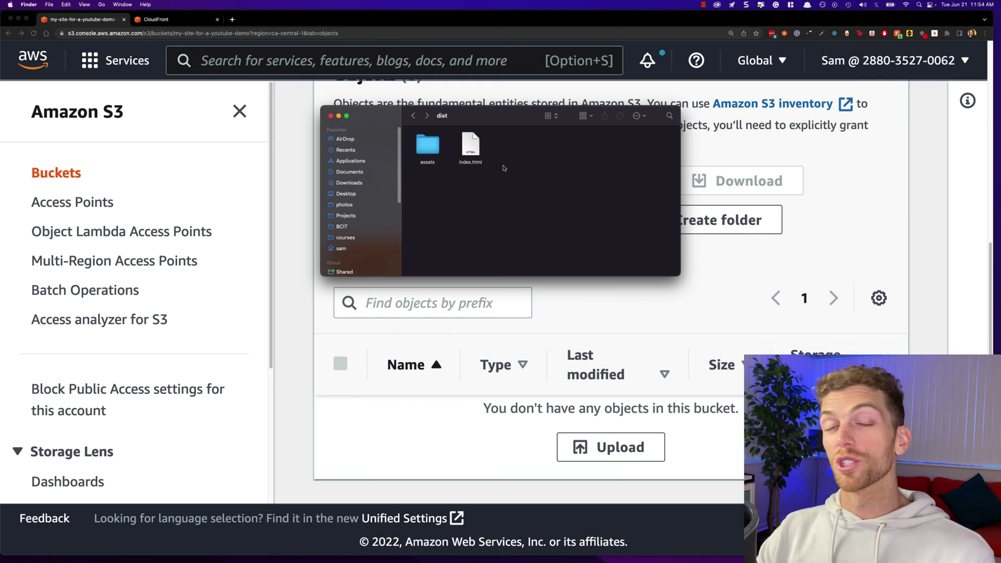
pyautogui.moveTo(523, 198); pyautogui.dragTo(639, 386)
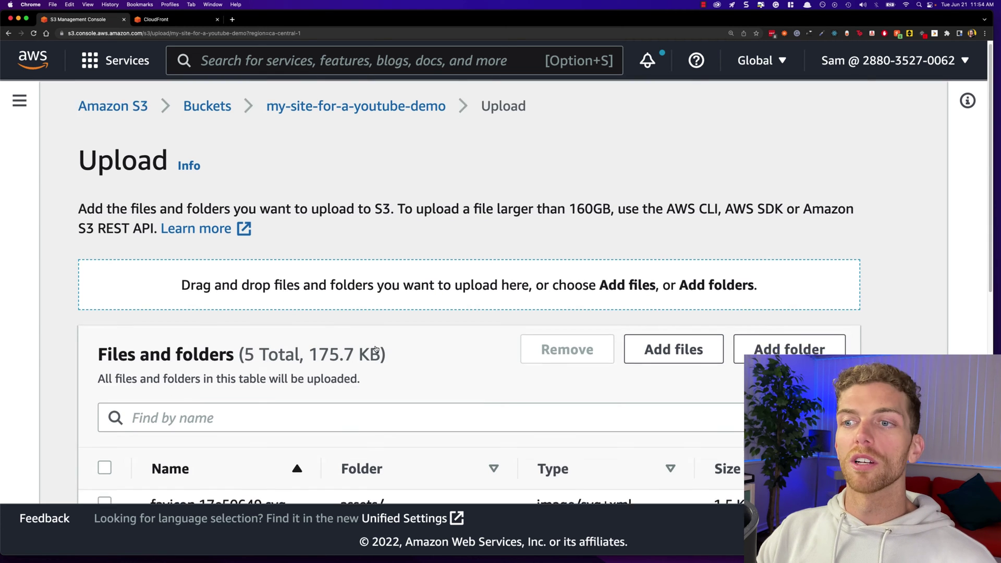
pyautogui.scroll(-15, 645, 377)
pyautogui.click(833, 480)
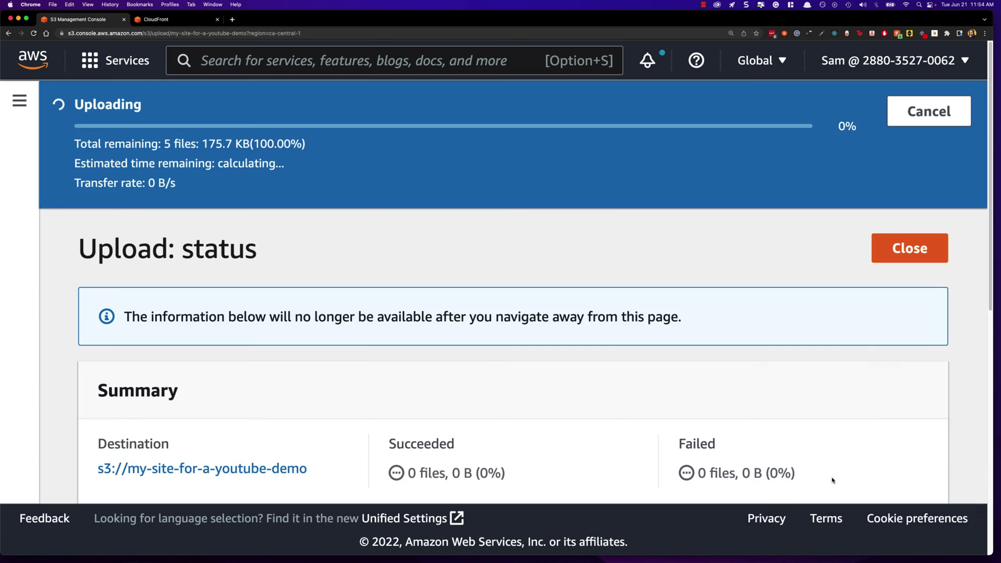
pyautogui.scroll(-5, 515, 388)
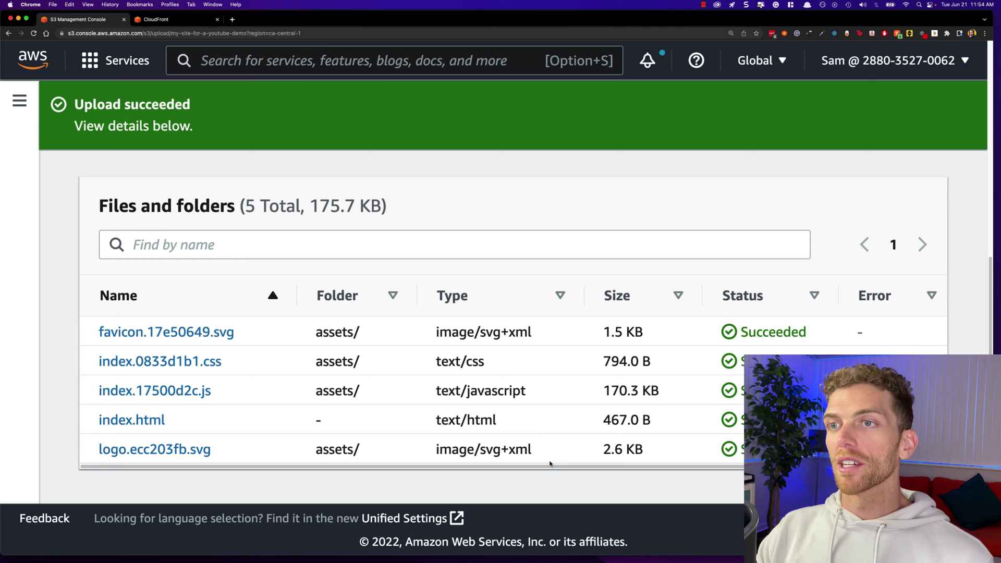
# Start a new CloudFront distribution with the my-site-for-a-youtube-demo S3 bucket as its origin domain
pyautogui.click(162, 21)
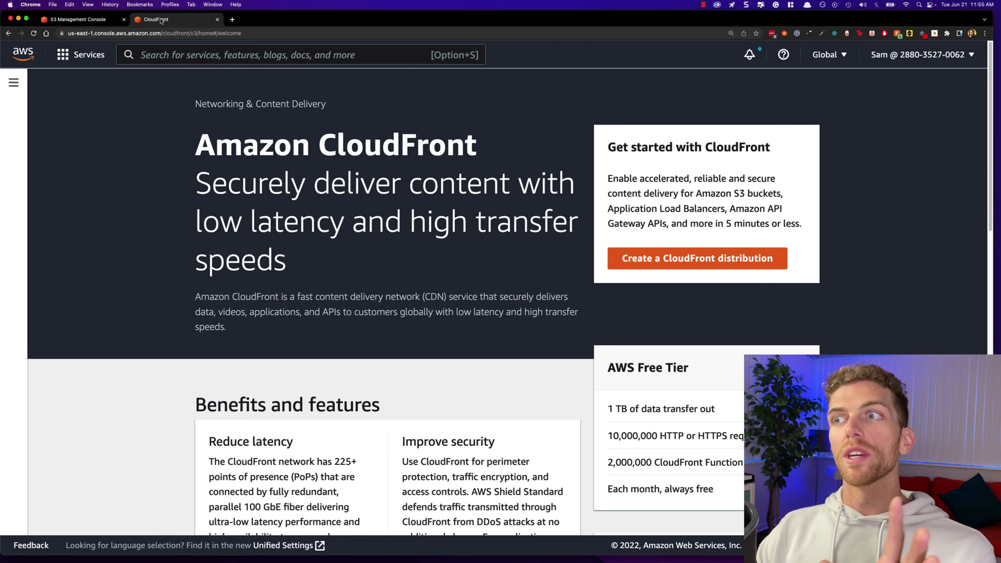
pyautogui.click(724, 267)
pyautogui.scroll(-2, 263, 160)
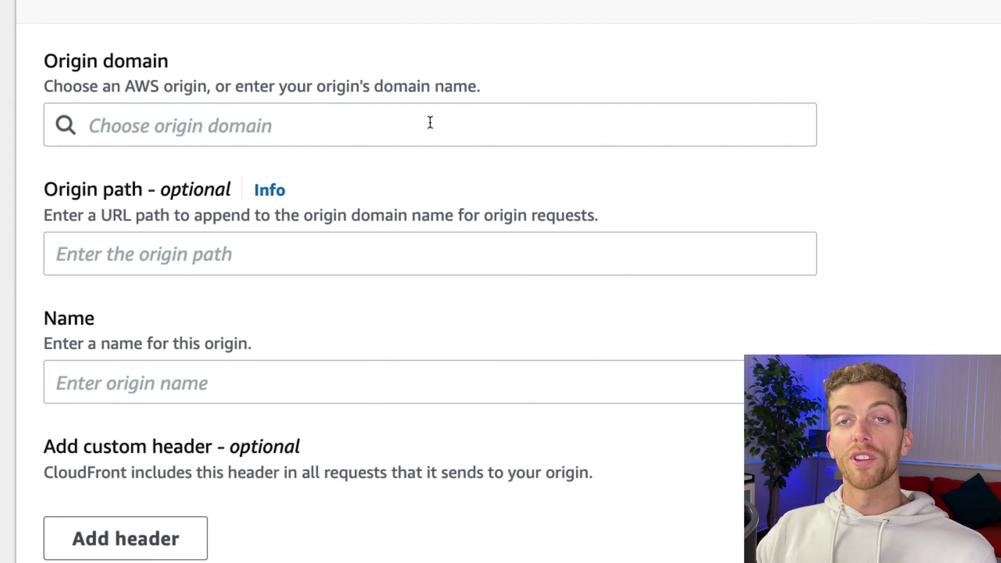
pyautogui.click(261, 160)
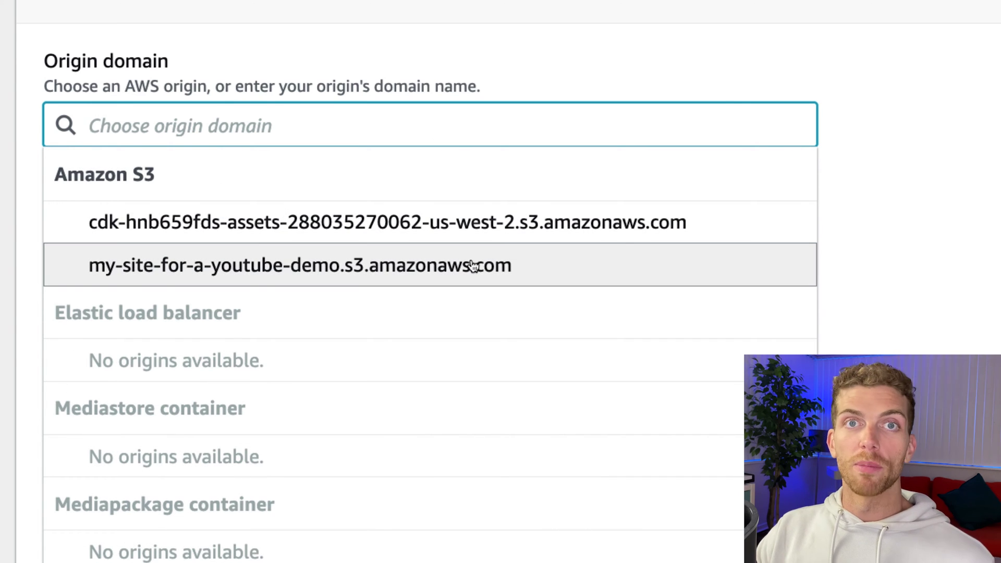
pyautogui.click(474, 264)
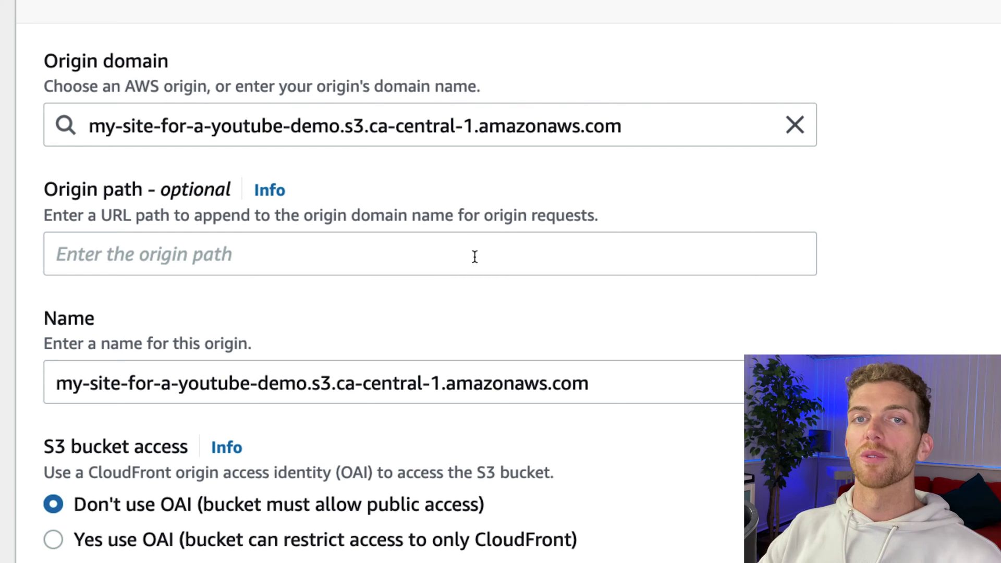
# Restrict bucket access with a new origin access identity under its suggested name, and choose to have the bucket policy updated
pyautogui.scroll(-5, 445, 264)
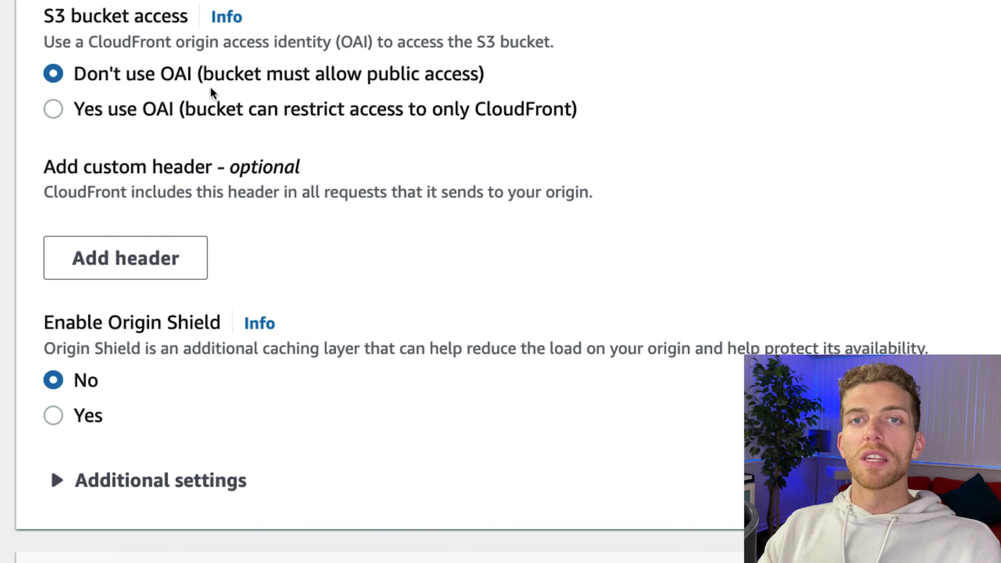
pyautogui.click(76, 112)
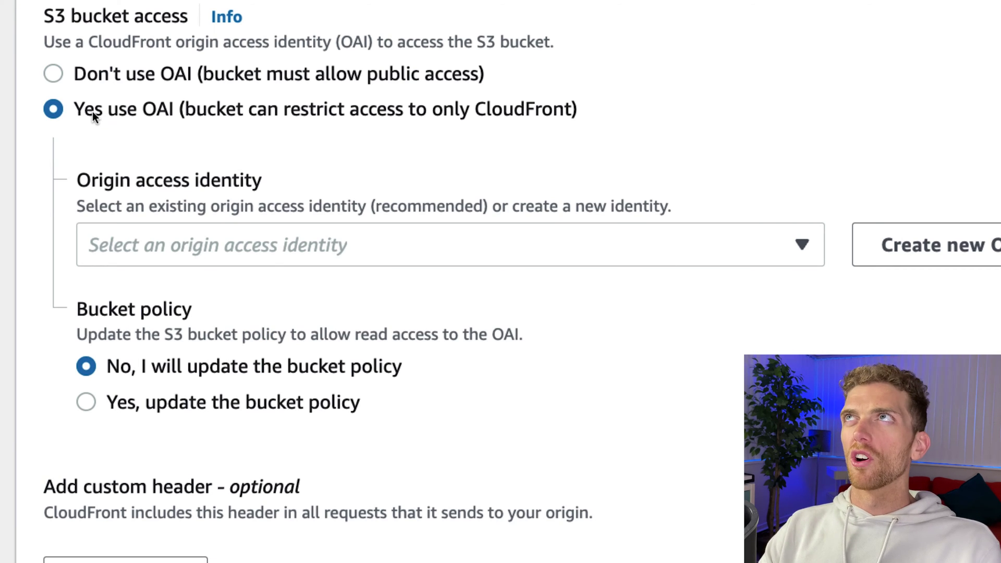
pyautogui.moveTo(92, 182); pyautogui.dragTo(263, 183)
pyautogui.click(542, 202)
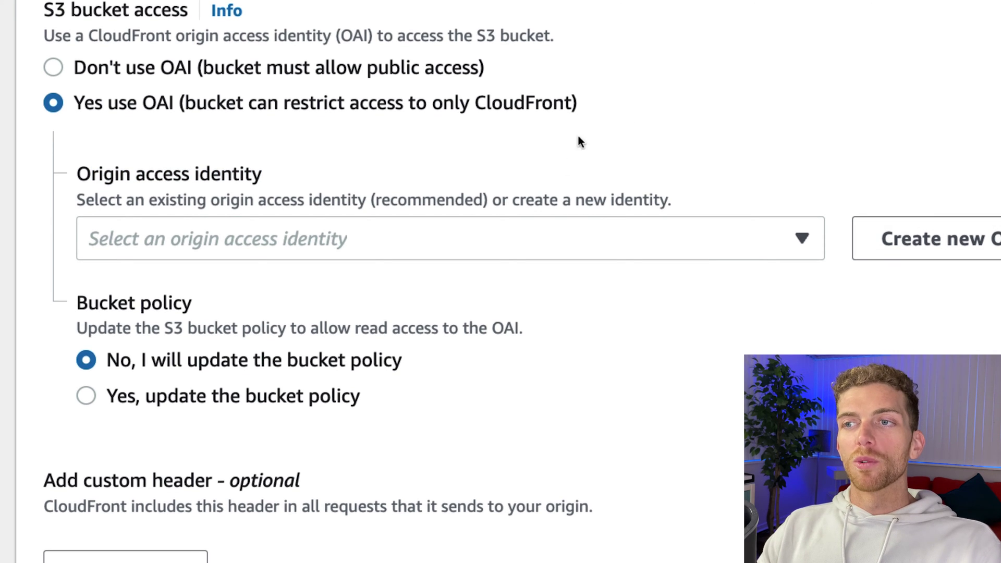
pyautogui.click(890, 250)
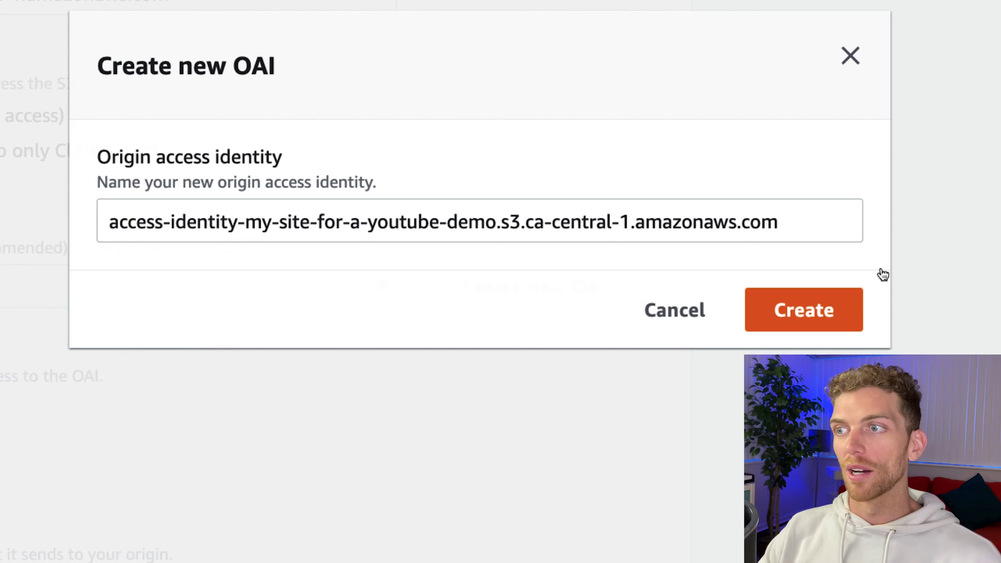
pyautogui.click(807, 308)
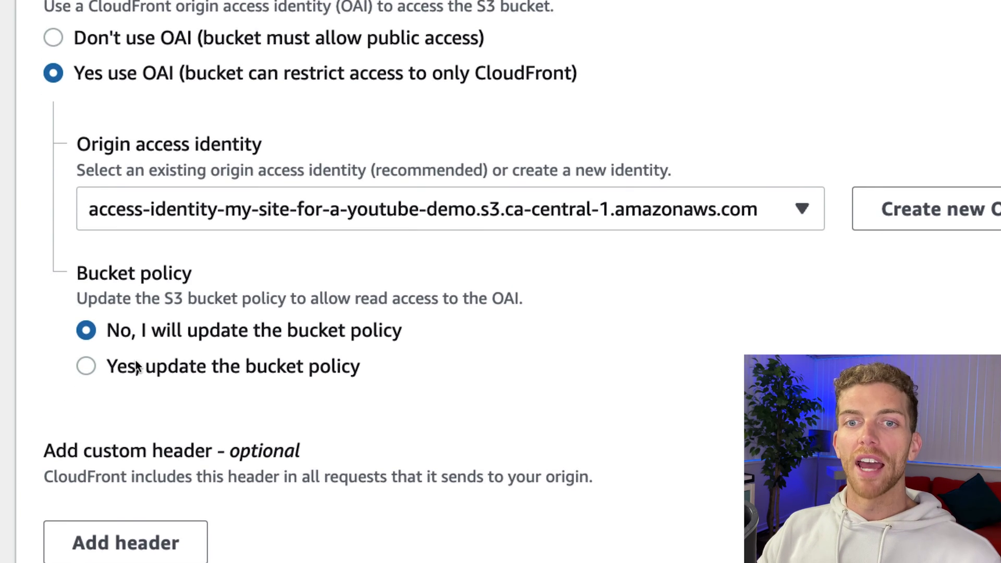
pyautogui.click(117, 367)
# Set the default cache behavior's viewer protocol policy to Redirect HTTP to HTTPS
pyautogui.scroll(-5, 486, 376)
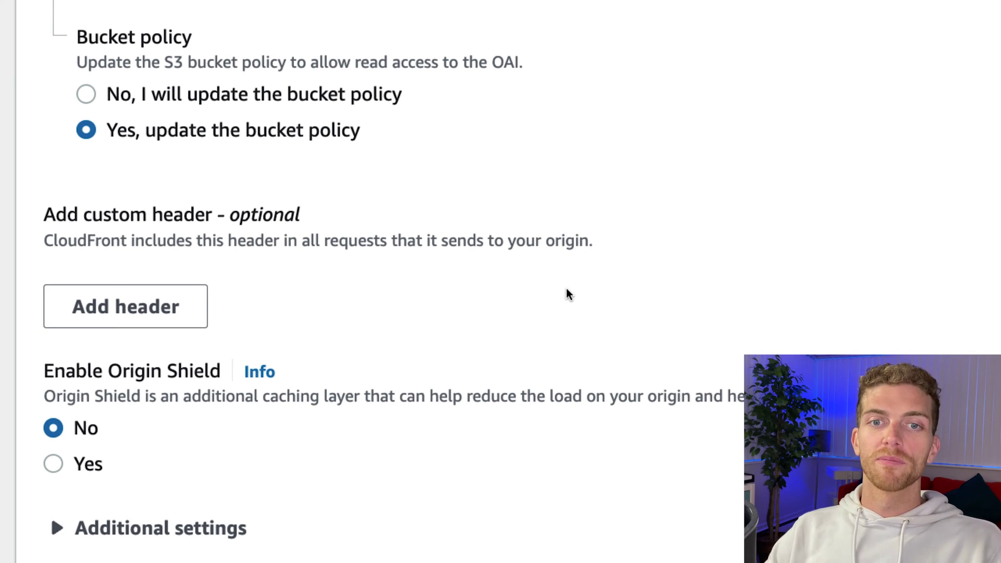
pyautogui.scroll(-1, 604, 256)
pyautogui.scroll(-8, 607, 271)
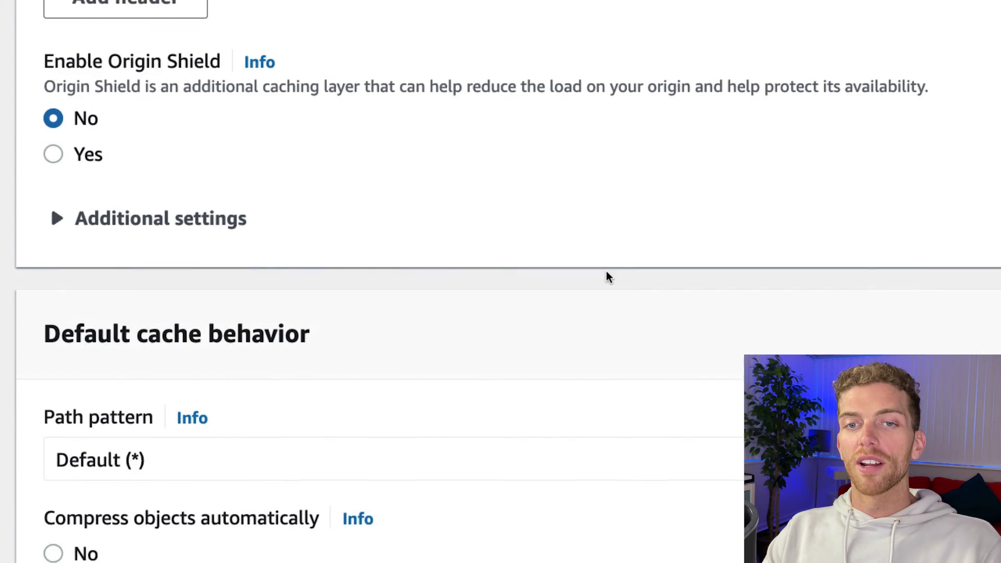
pyautogui.scroll(-7, 605, 272)
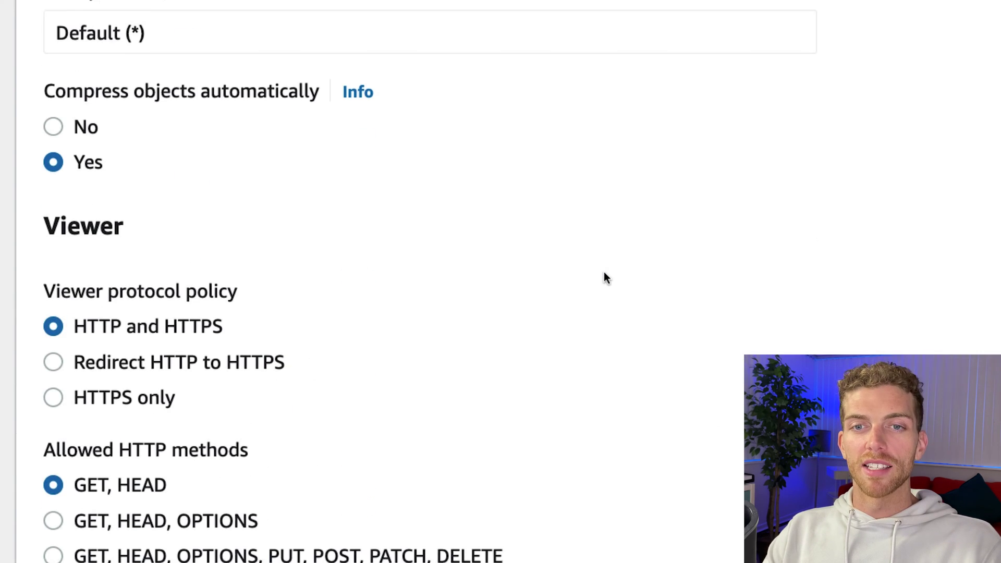
pyautogui.scroll(-2, 605, 277)
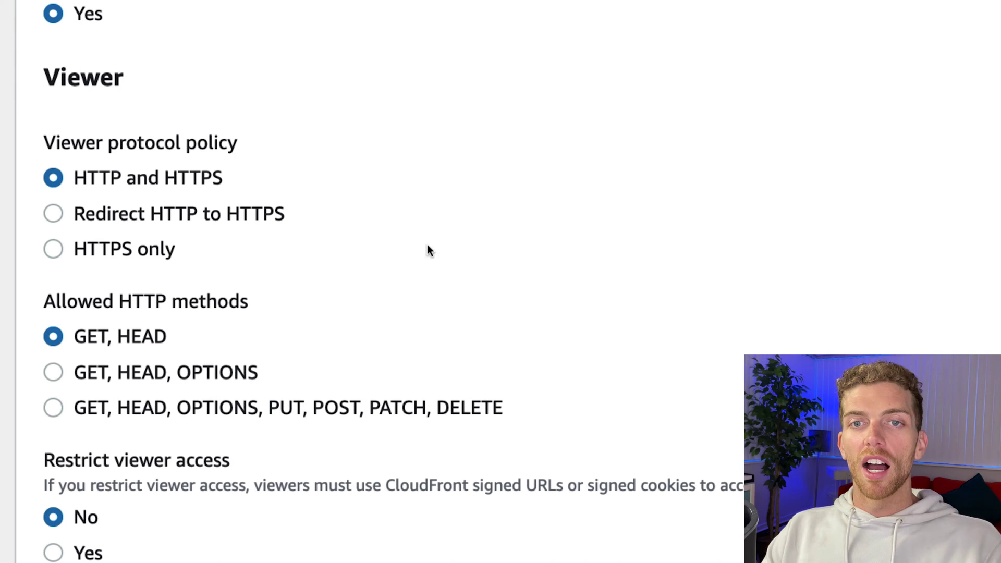
pyautogui.click(198, 214)
# Review the allowed HTTP methods, viewer access restriction, cache policy, function associations and price class options
pyautogui.scroll(-1, 516, 300)
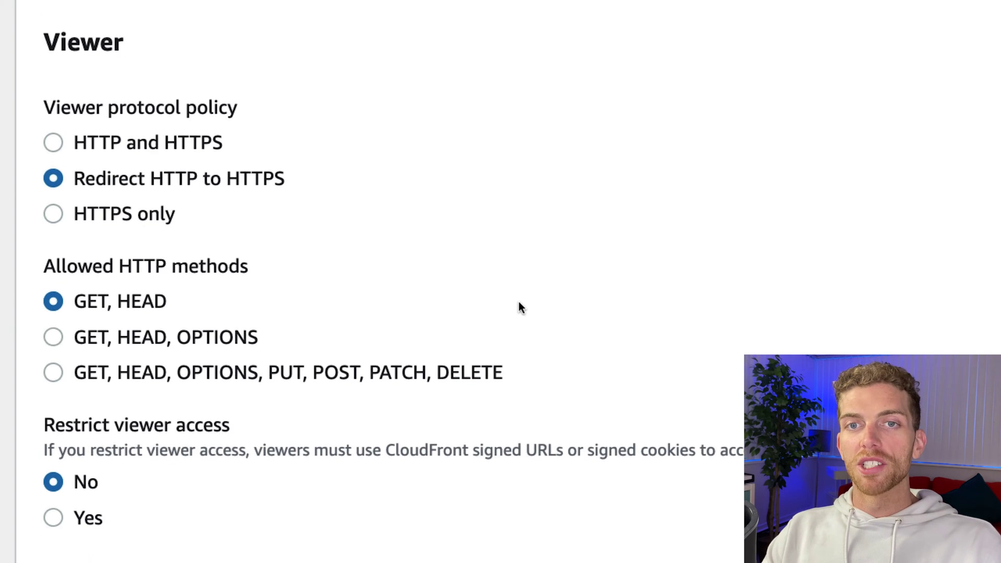
pyautogui.scroll(-3, 519, 304)
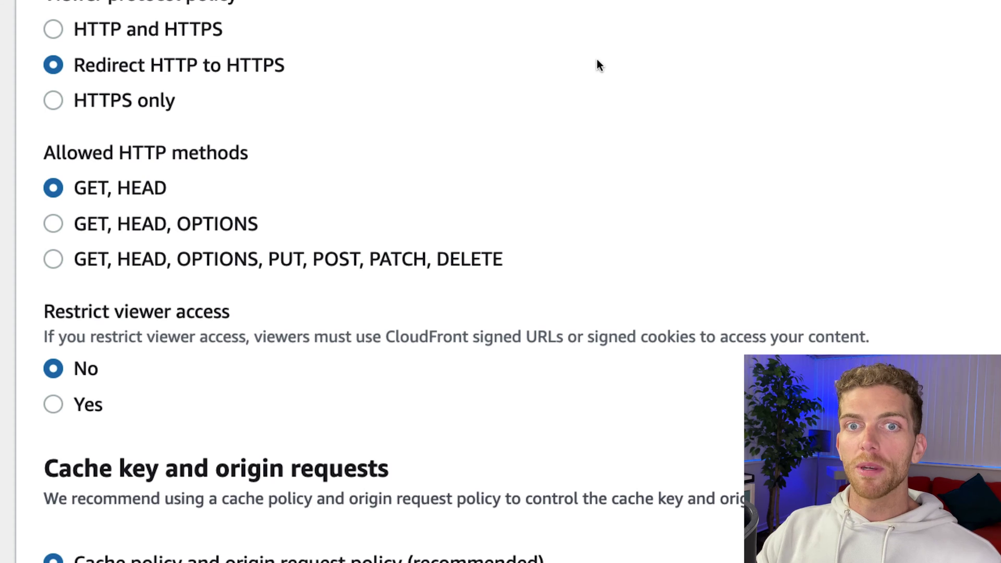
pyautogui.scroll(-1, 127, 117)
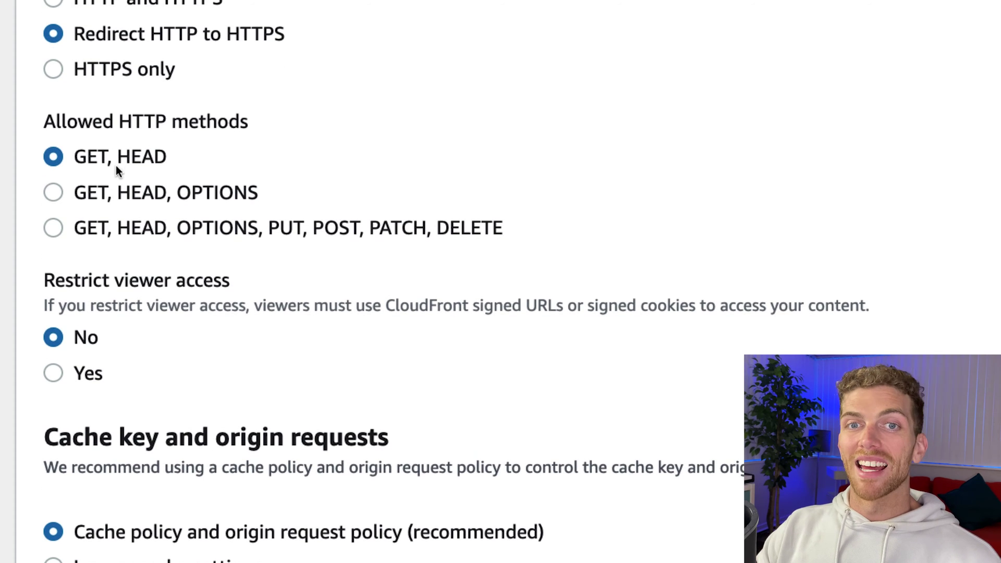
pyautogui.scroll(-3, 229, 154)
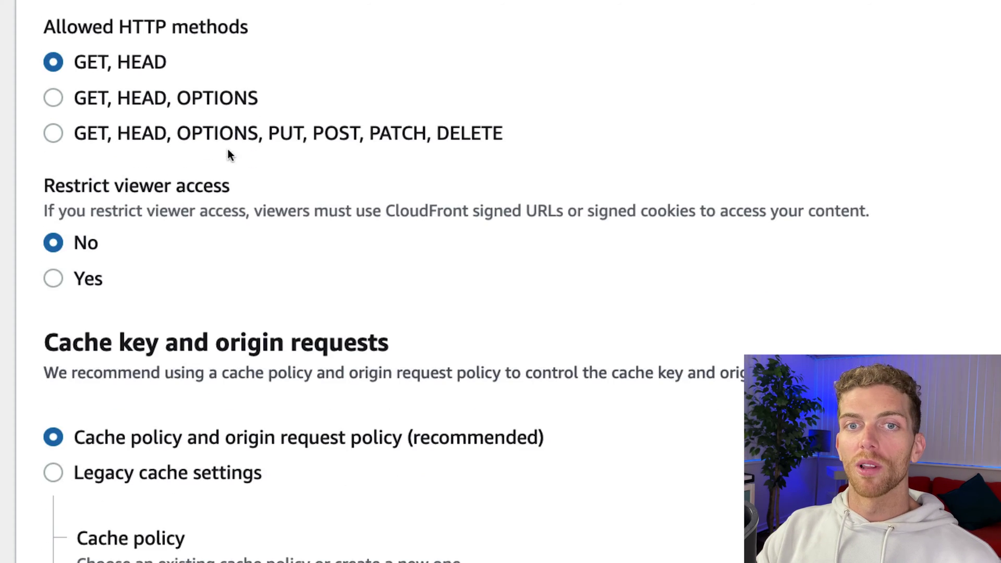
pyautogui.scroll(-3, 229, 154)
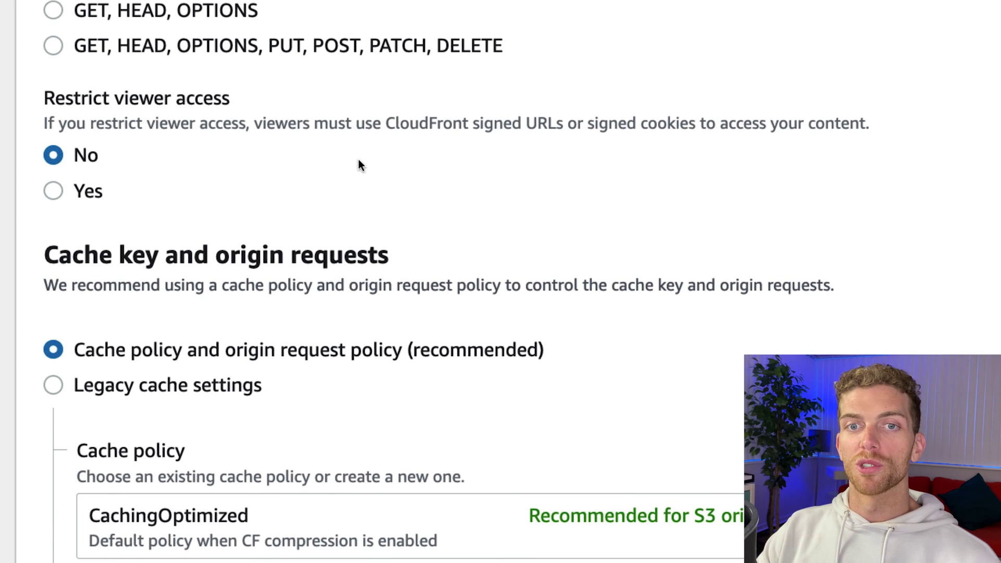
pyautogui.scroll(-5, 346, 162)
pyautogui.scroll(-8, 373, 130)
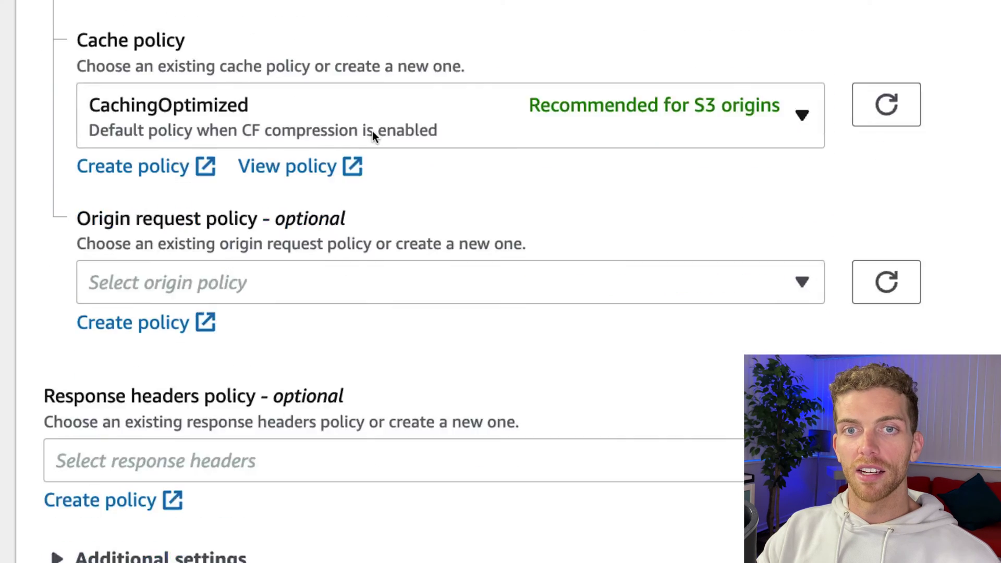
pyautogui.scroll(-20, 372, 130)
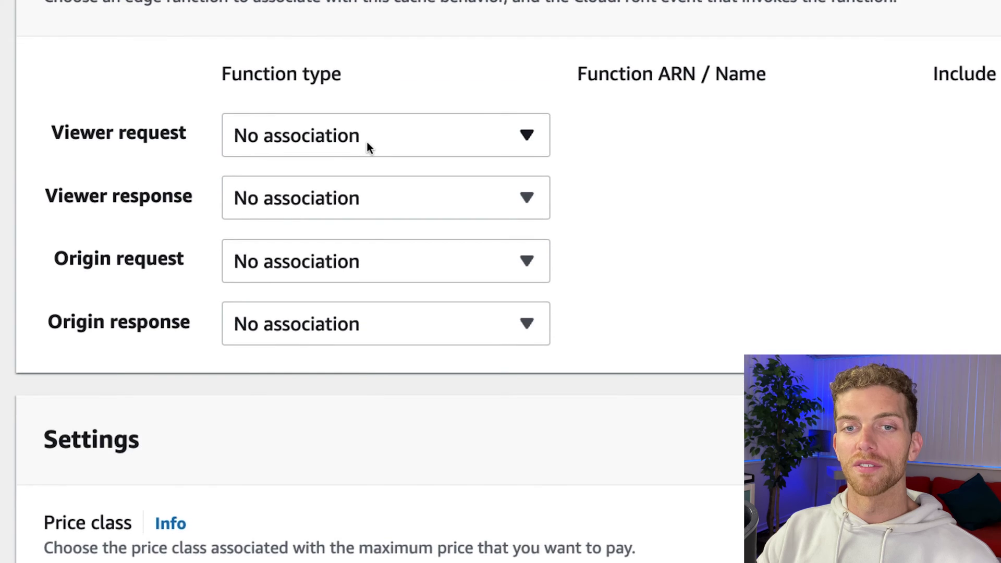
pyautogui.scroll(-13, 365, 146)
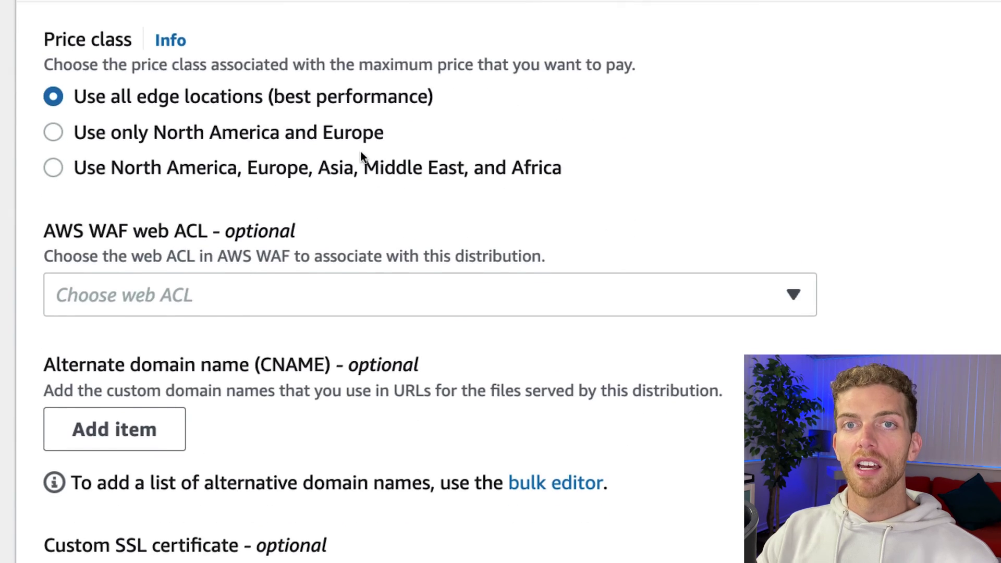
# Try the two regional price classes and return to Use all edge locations (best performance)
pyautogui.scroll(3, 310, 254)
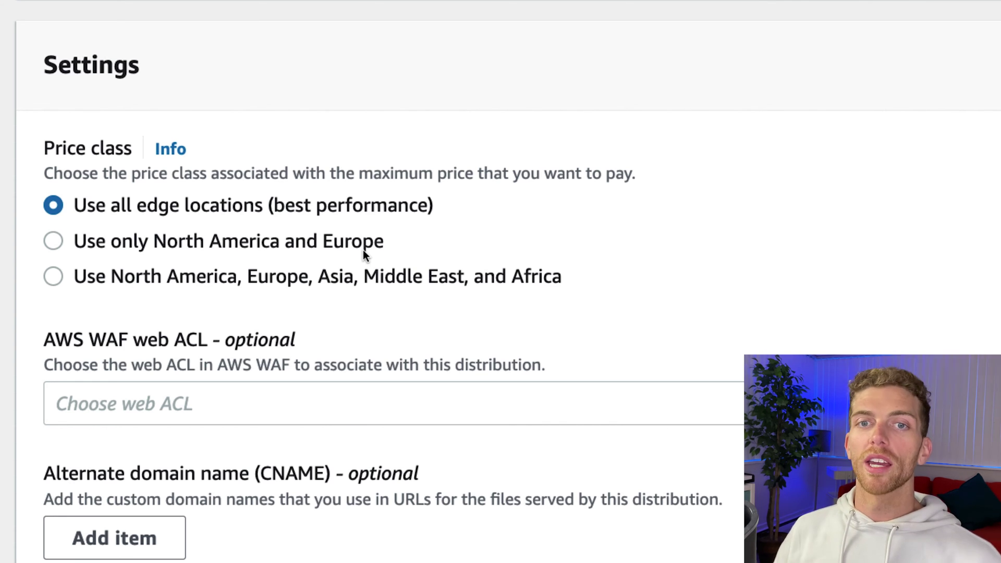
pyautogui.click(189, 249)
pyautogui.click(367, 283)
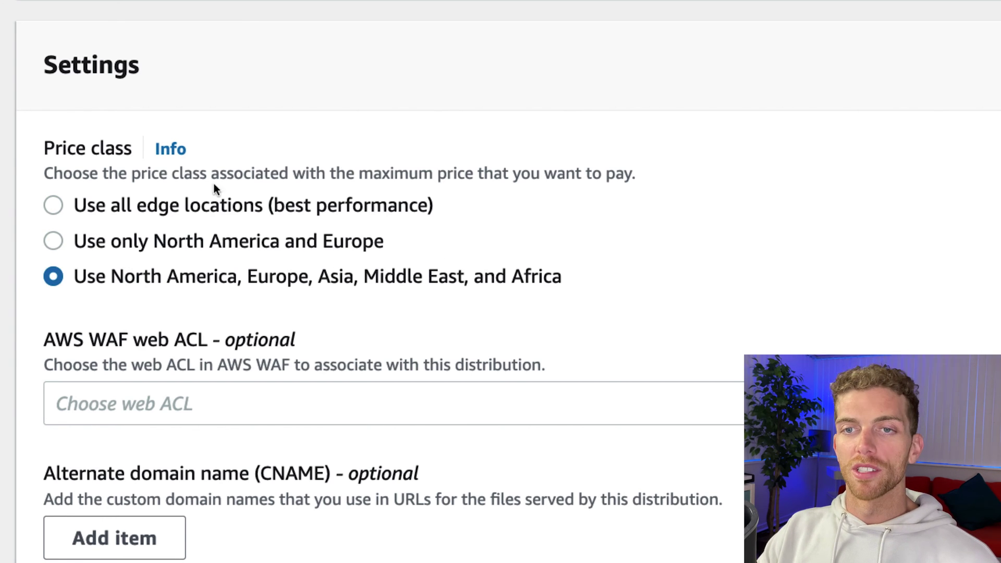
pyautogui.click(176, 214)
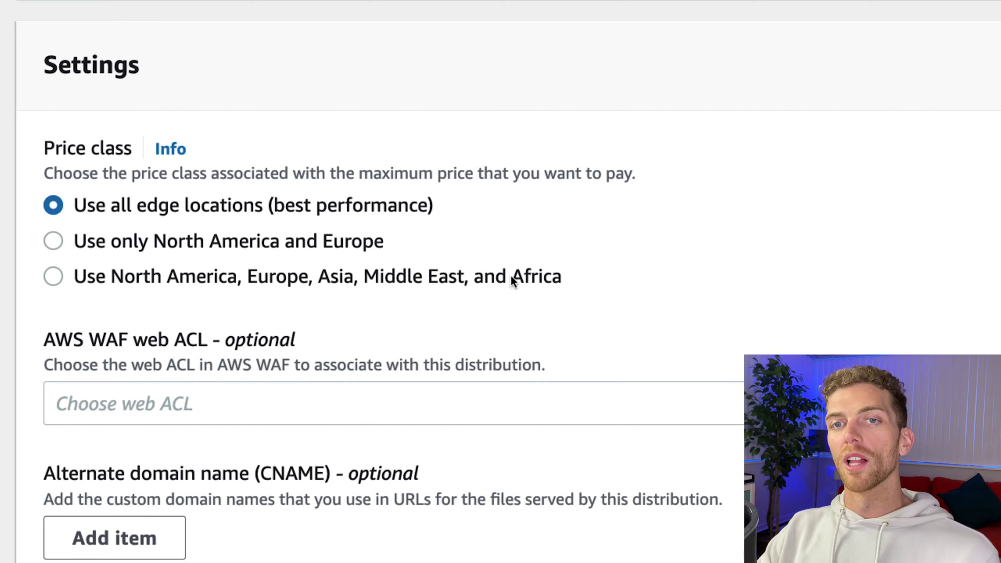
# Add an empty alternate domain name (CNAME) entry to the distribution settings
pyautogui.scroll(-2, 586, 299)
pyautogui.scroll(-2, 548, 344)
pyautogui.scroll(1, 274, 338)
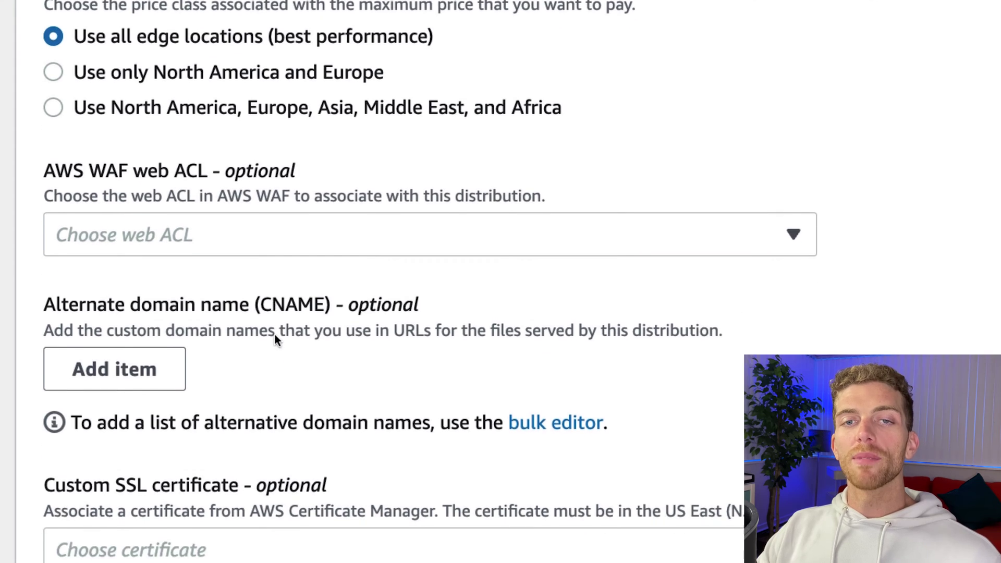
pyautogui.scroll(-3, 275, 324)
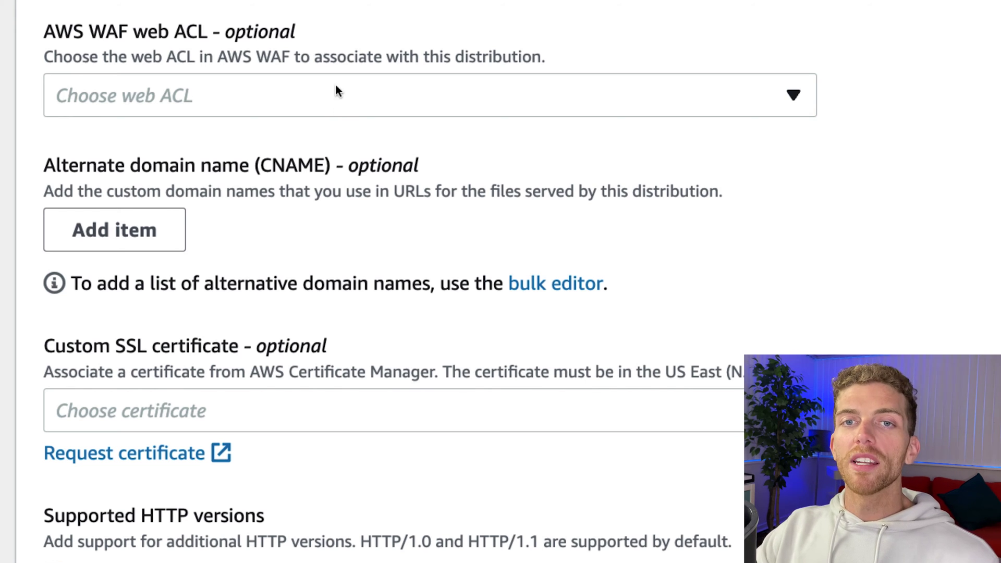
pyautogui.click(85, 243)
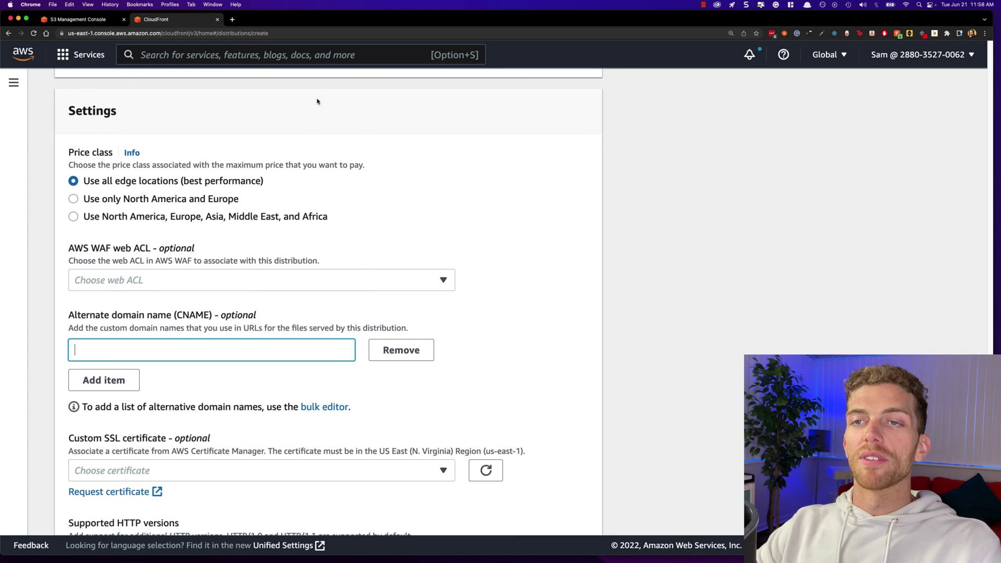
# Find the Route 53 service, open it in a separate browser tab and view its hosted zones
pyautogui.click(299, 63)
pyautogui.write('route')
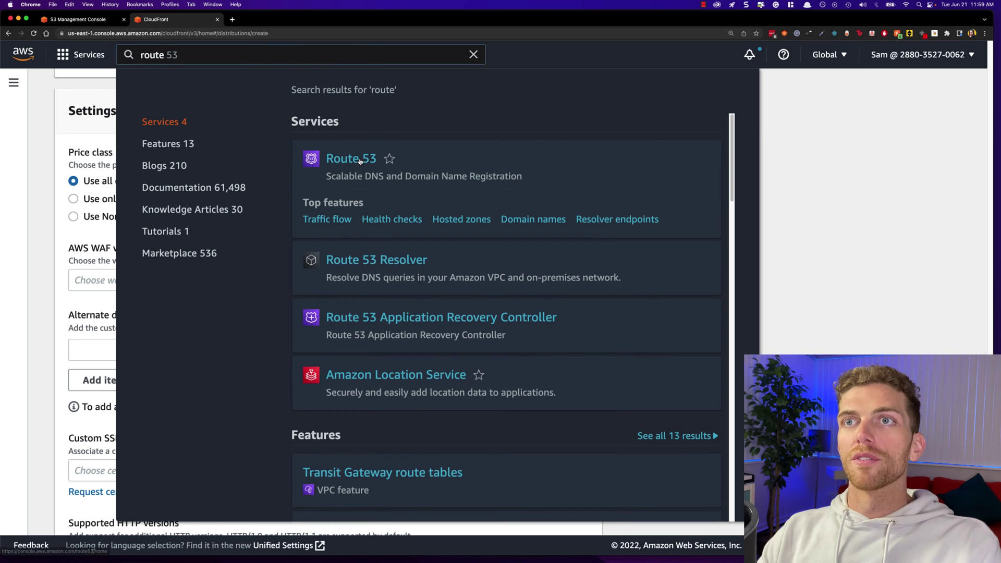
pyautogui.keyDown('super'); pyautogui.click(346, 158); pyautogui.keyUp('super')
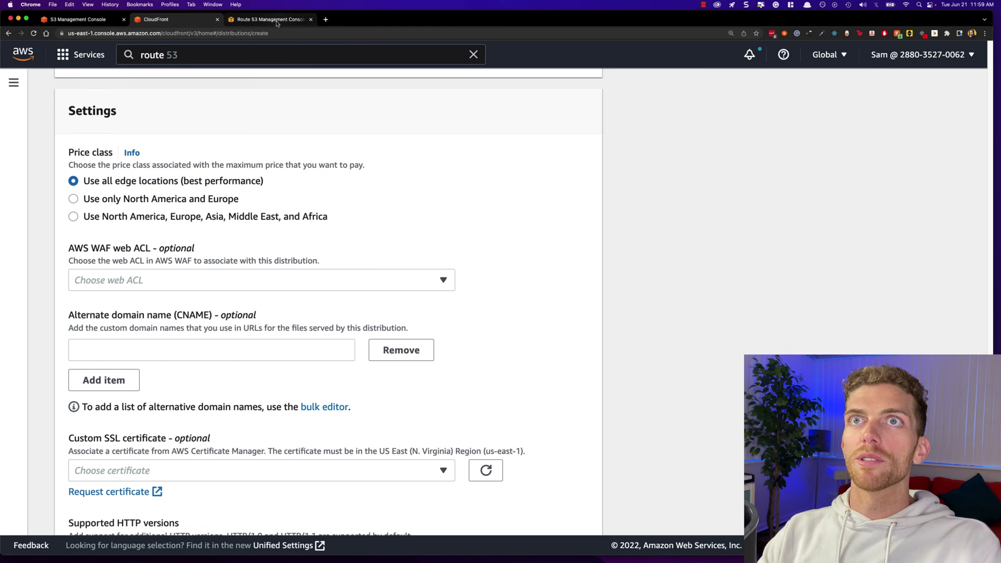
pyautogui.click(276, 21)
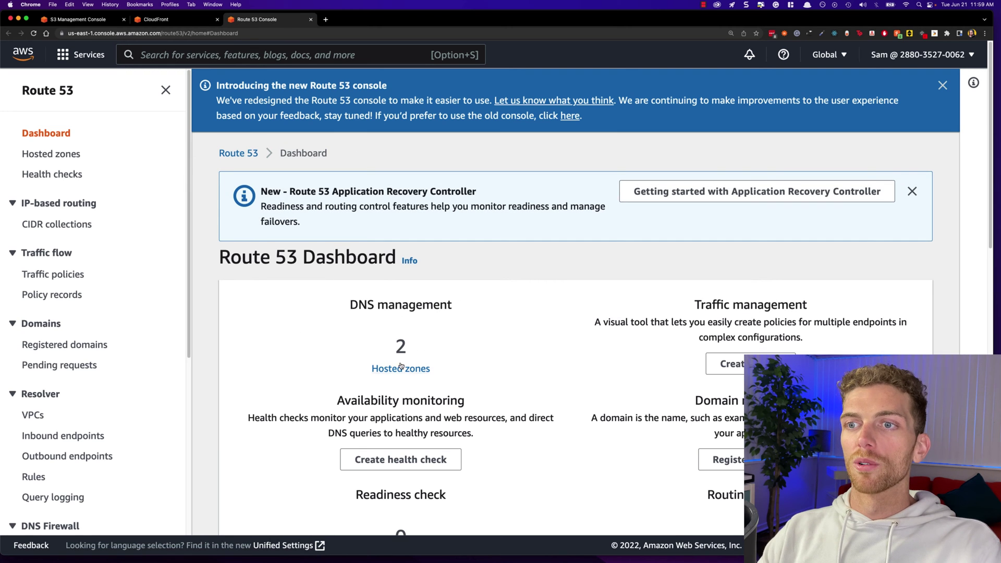
pyautogui.click(411, 369)
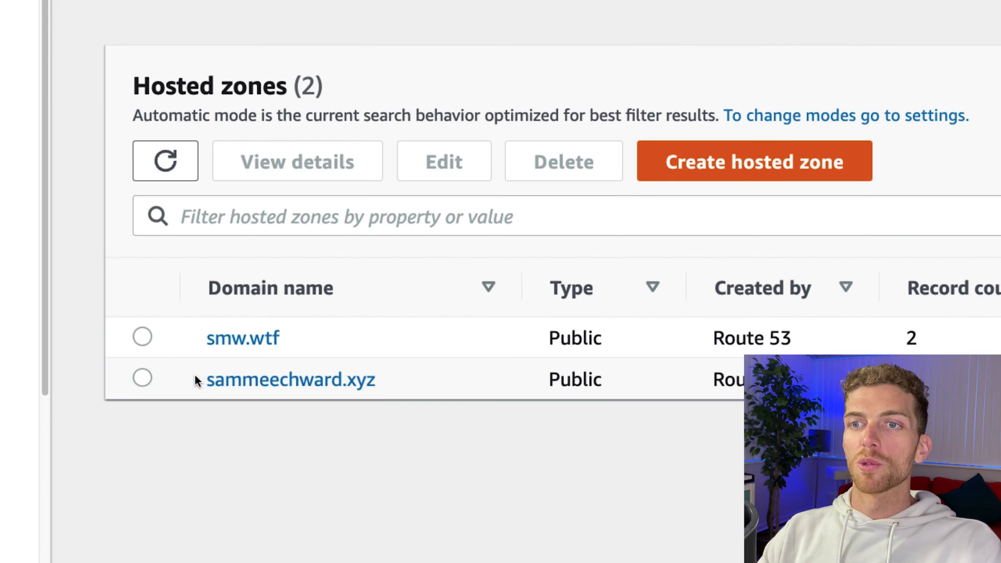
# Copy the sammeechward.xyz domain name from the hosted zones and enter it as the CloudFront distribution's alternate domain name (CNAME)
pyautogui.moveTo(264, 347); pyautogui.dragTo(366, 353)
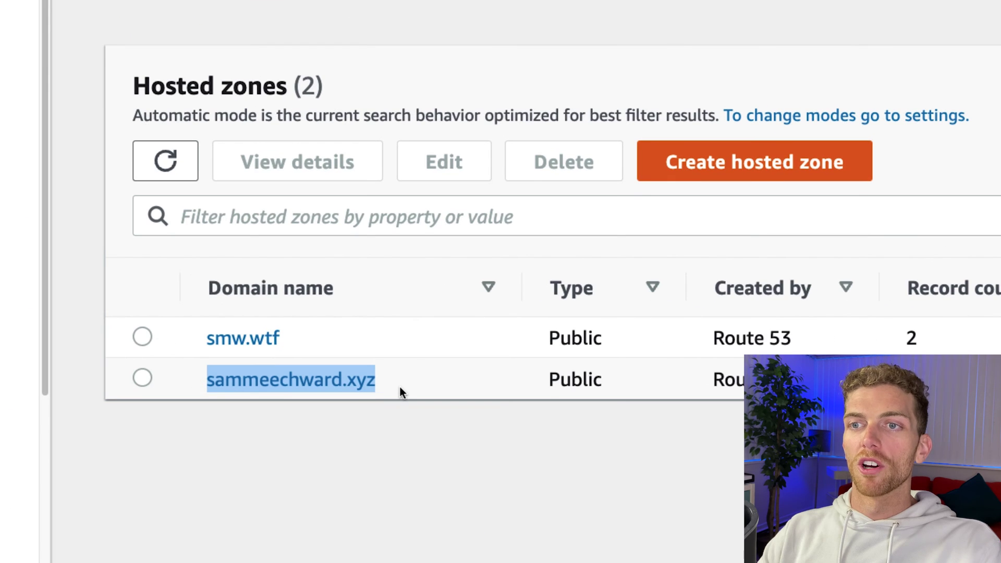
pyautogui.click(549, 529)
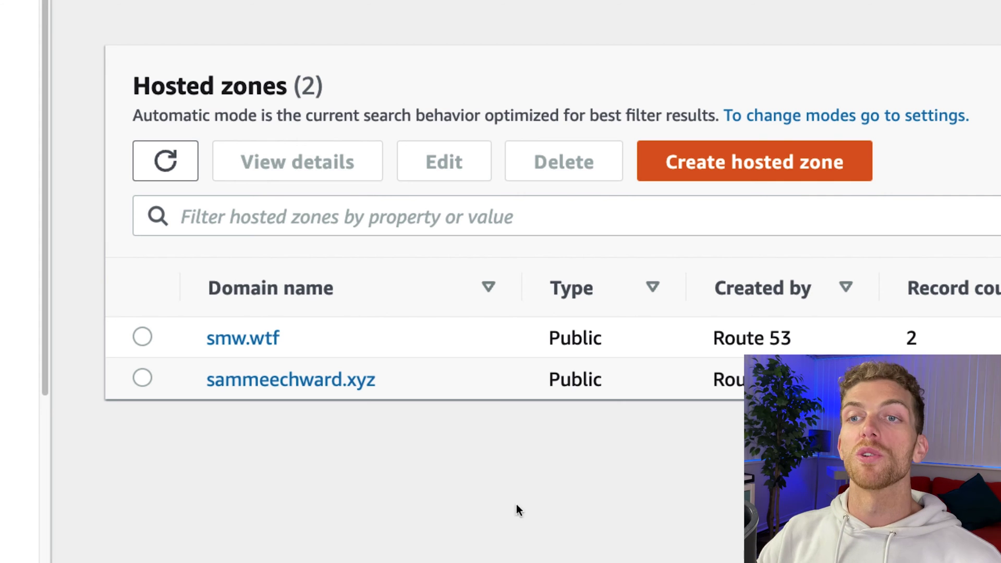
pyautogui.moveTo(386, 380); pyautogui.dragTo(267, 353)
pyautogui.press('super+c')
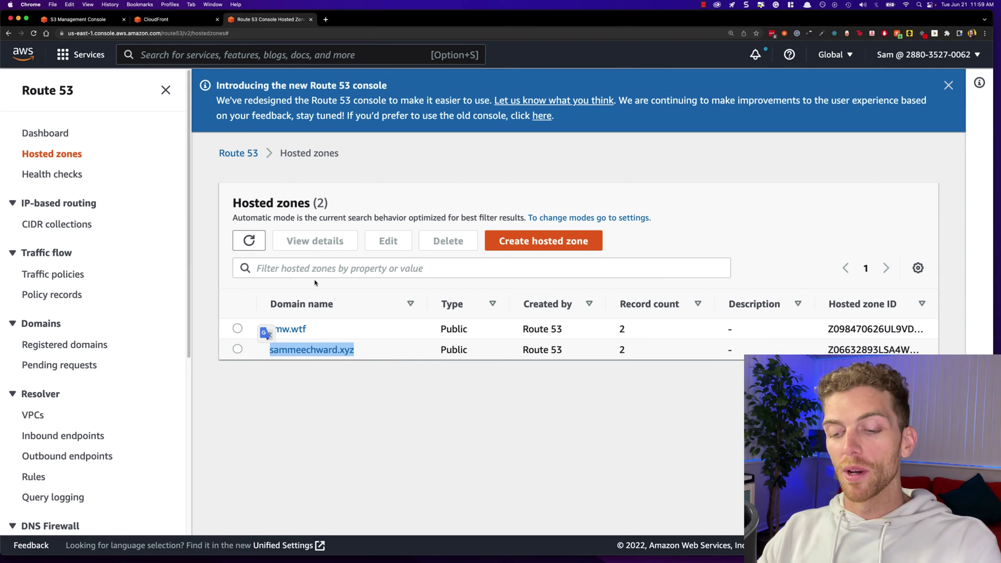
pyautogui.click(156, 19)
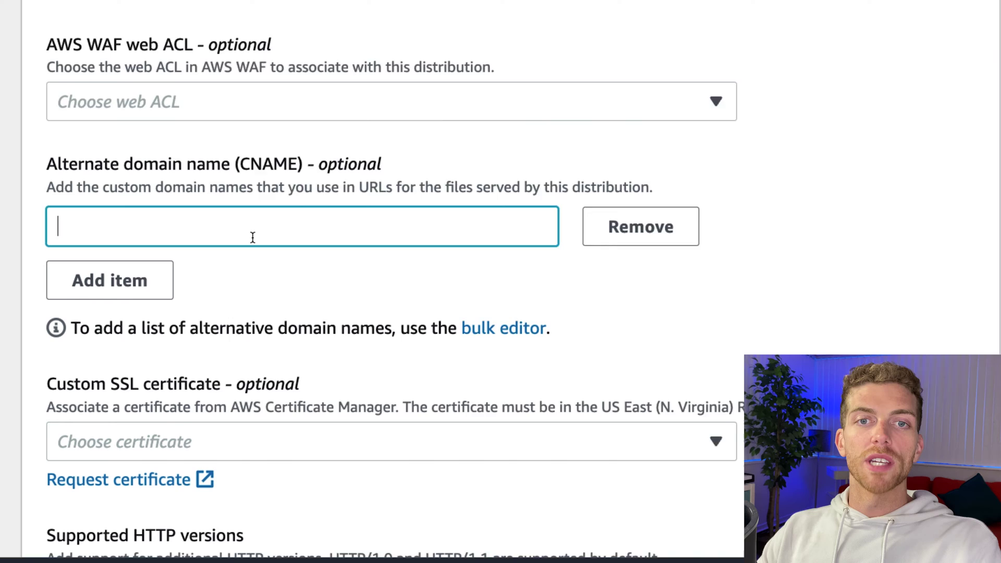
pyautogui.press('super+v')
# Try the subdomain prefix "mysite." in front of the alternate domain name and remove it again
pyautogui.press('super+Left')
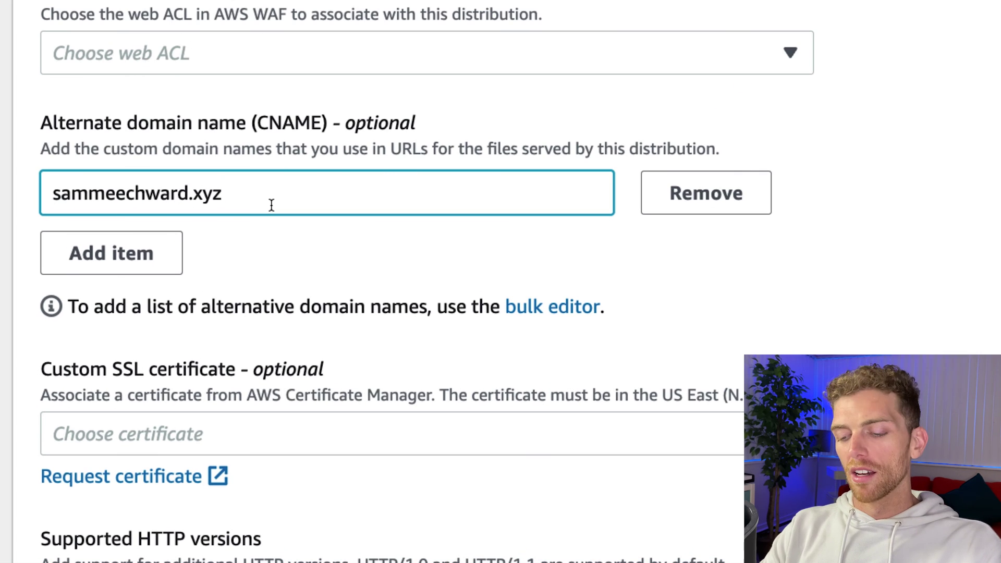
pyautogui.write('mysite.')
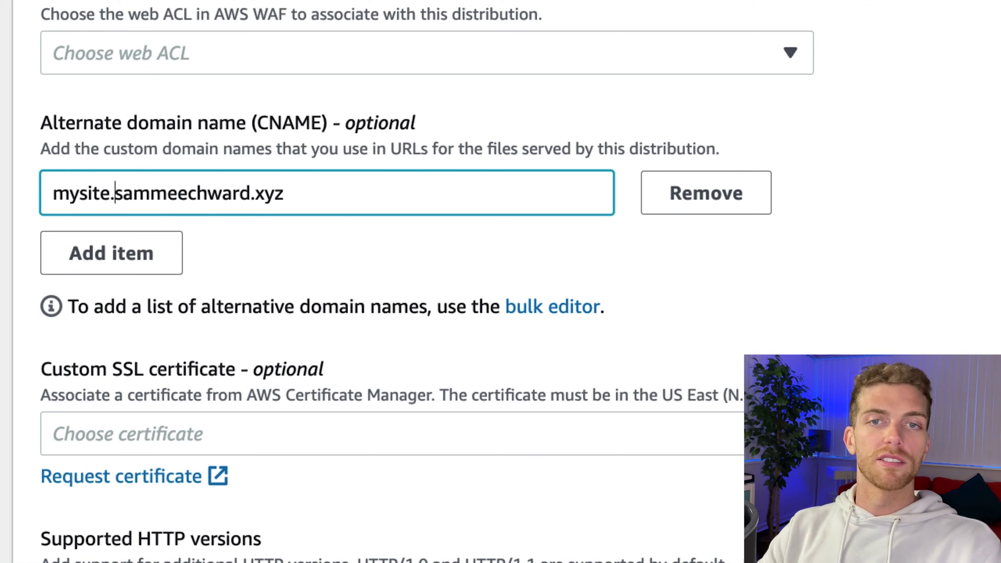
pyautogui.press('shift+super+Left')
pyautogui.press('BackSpace')
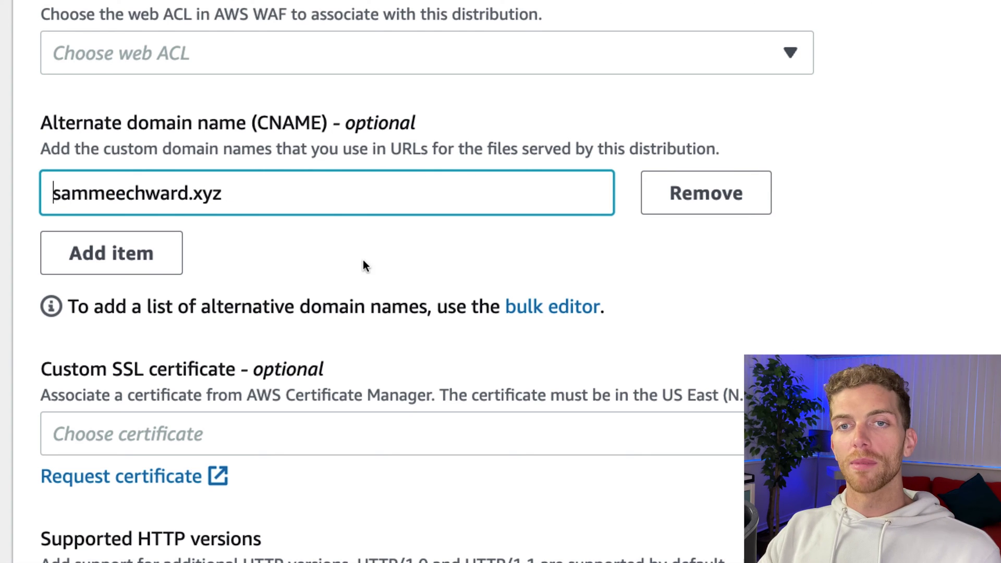
# Start a public certificate request from the custom SSL certificate setting and enter sammeechward.xyz as the fully qualified domain name
pyautogui.moveTo(388, 124); pyautogui.dragTo(58, 123)
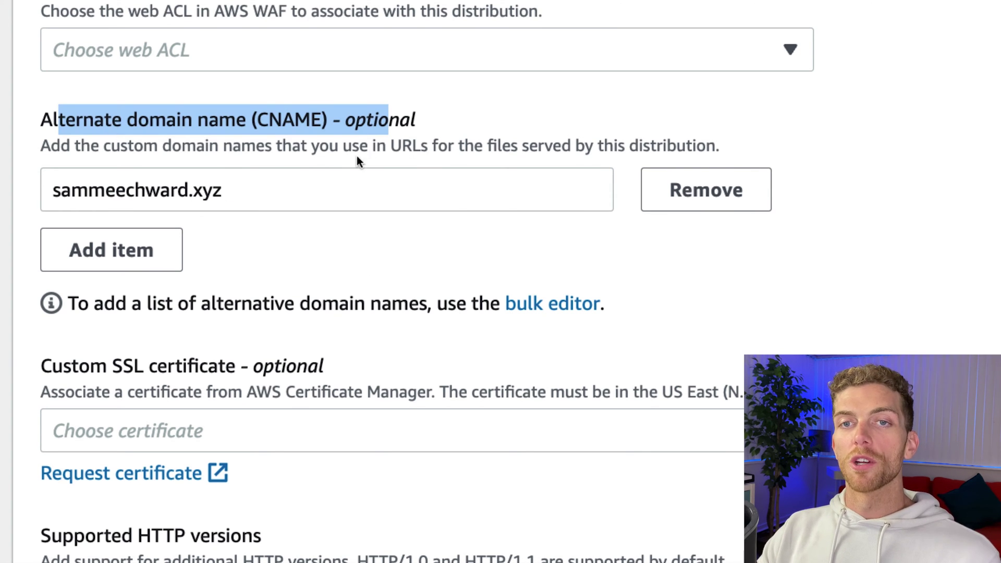
pyautogui.scroll(-5, 386, 198)
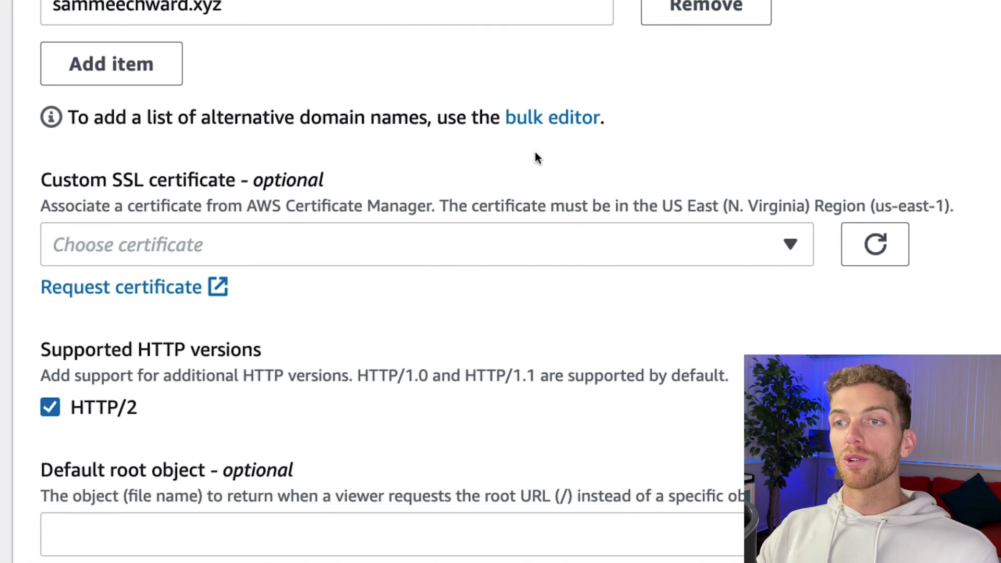
pyautogui.scroll(-1, 282, 156)
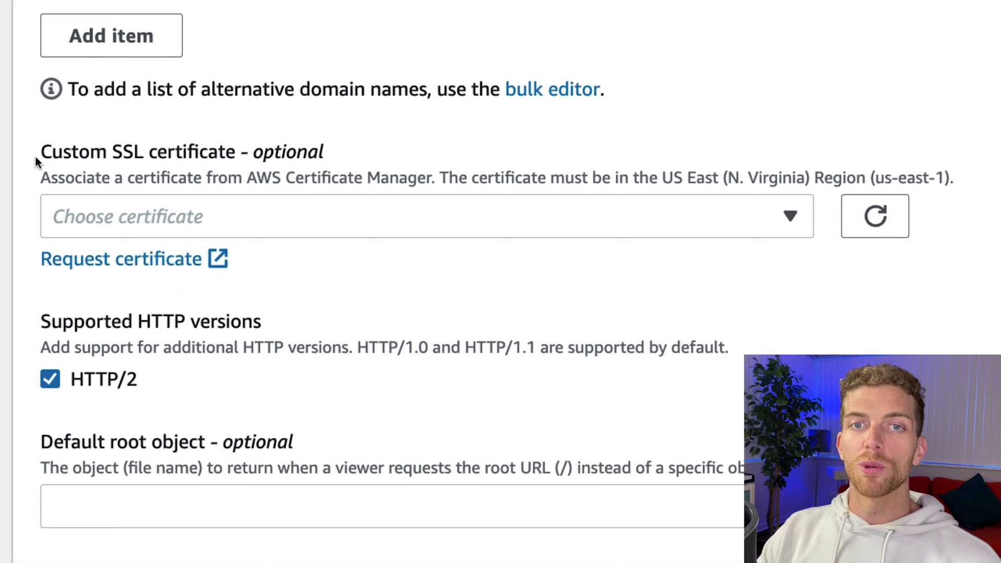
pyautogui.moveTo(38, 152); pyautogui.dragTo(280, 151)
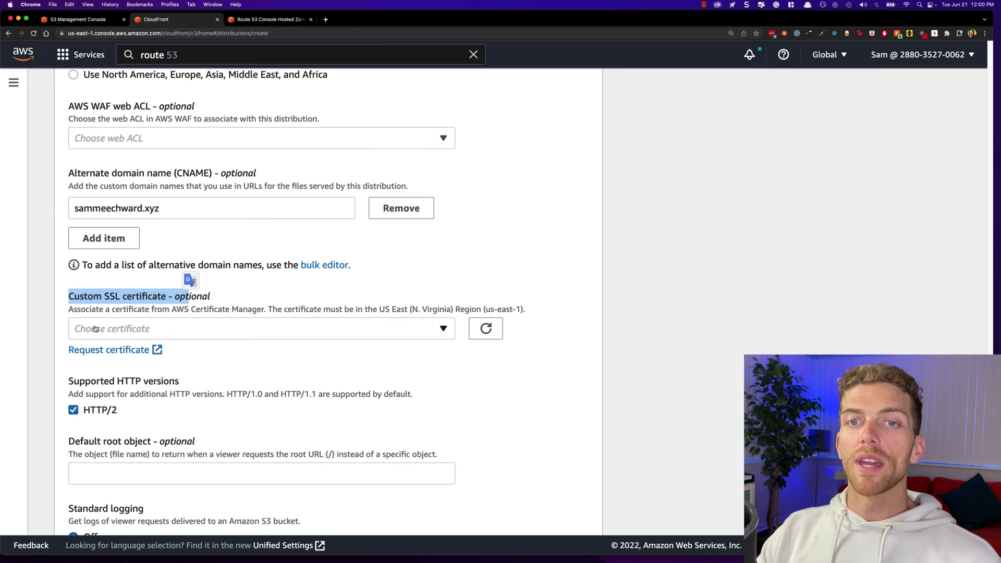
pyautogui.click(127, 351)
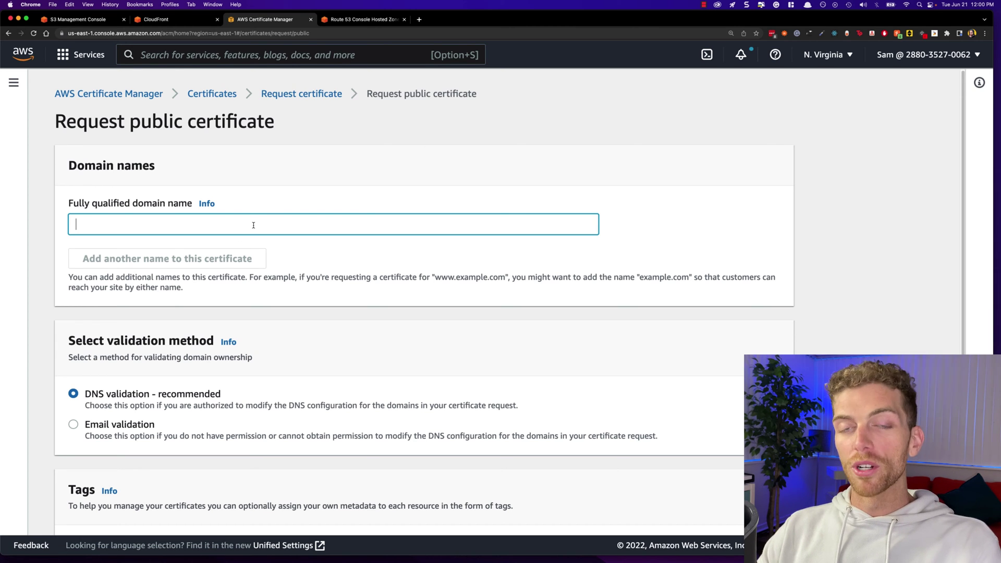
pyautogui.write('sammeechward.xyz')
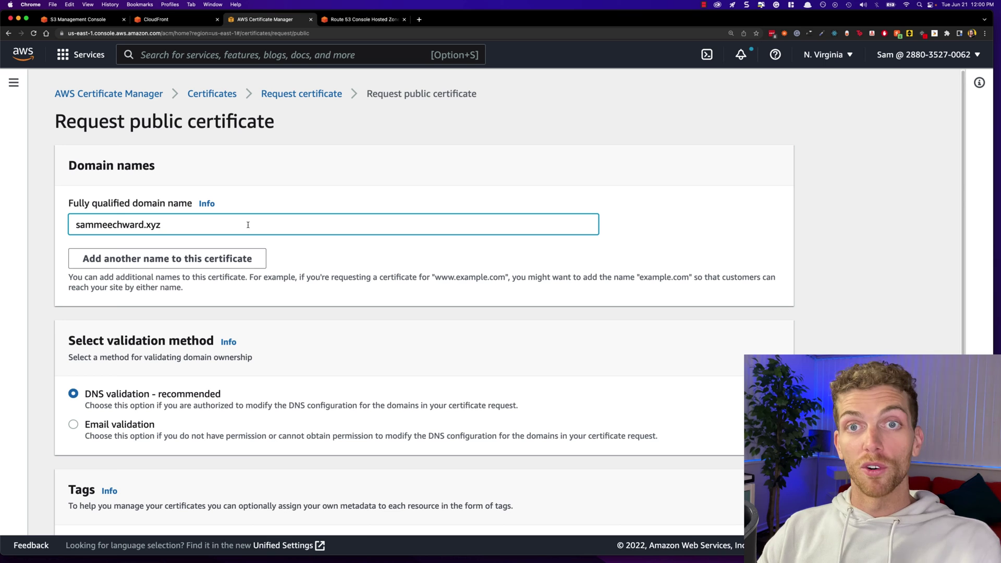
pyautogui.moveTo(248, 225); pyautogui.dragTo(85, 224)
pyautogui.click(86, 225)
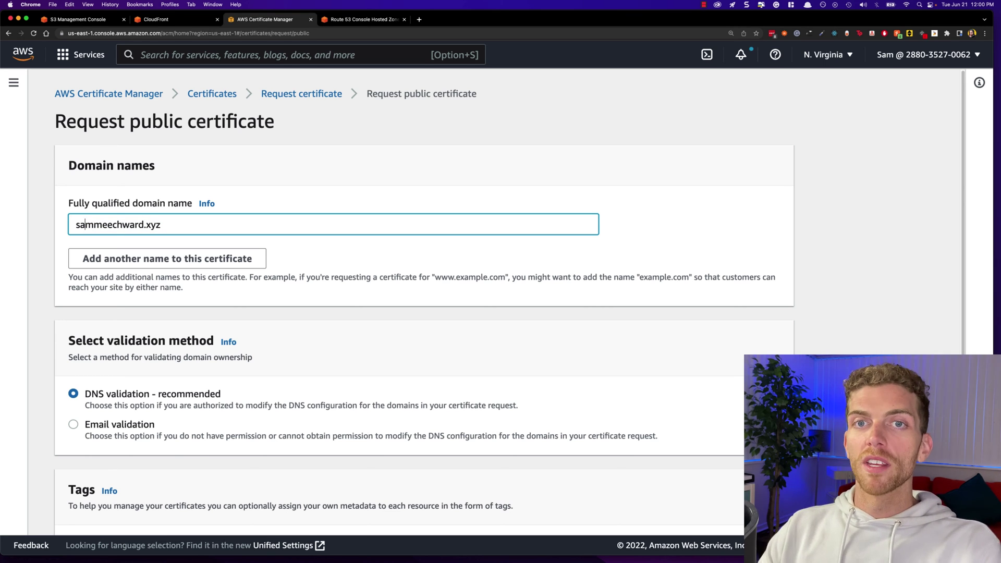
# Keep DNS validation as the validation method, leave the tags empty and submit the certificate request
pyautogui.scroll(-1, 181, 216)
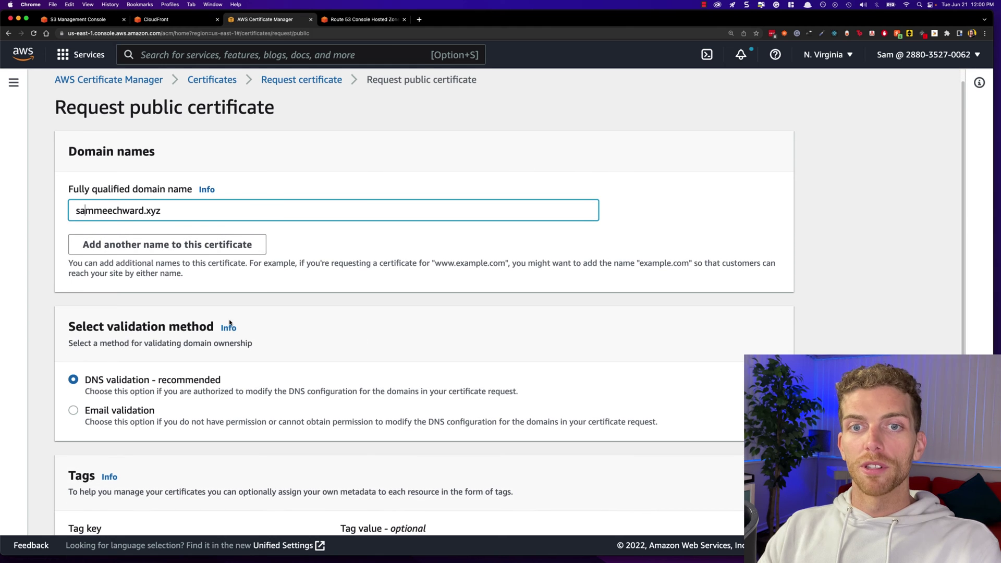
pyautogui.scroll(-3, 229, 323)
pyautogui.moveTo(85, 342); pyautogui.dragTo(263, 346)
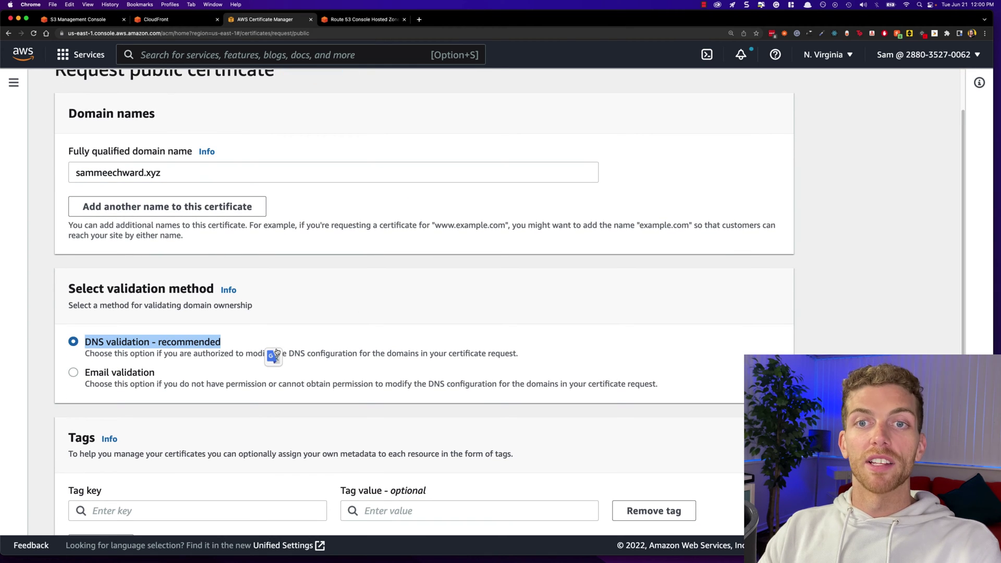
pyautogui.click(417, 351)
pyautogui.scroll(-7, 409, 353)
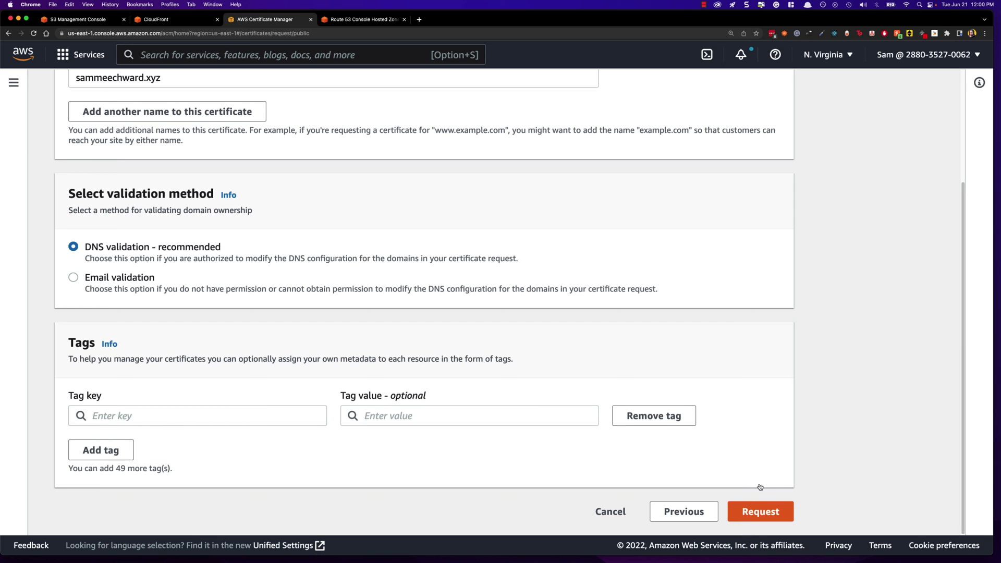
pyautogui.click(760, 511)
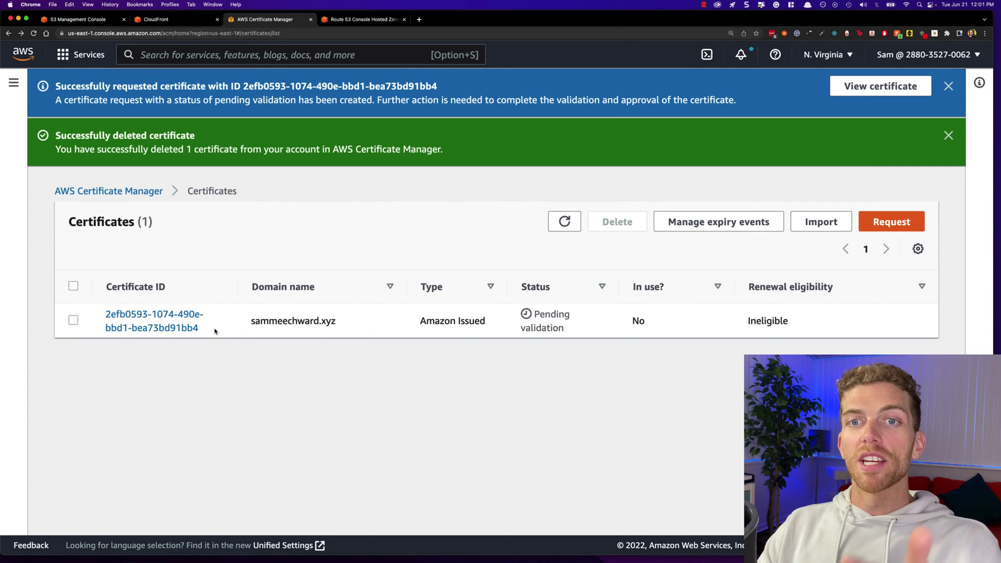
# Open the newly requested certificate and create its DNS validation records in Route 53
pyautogui.click(181, 320)
pyautogui.scroll(-5, 769, 355)
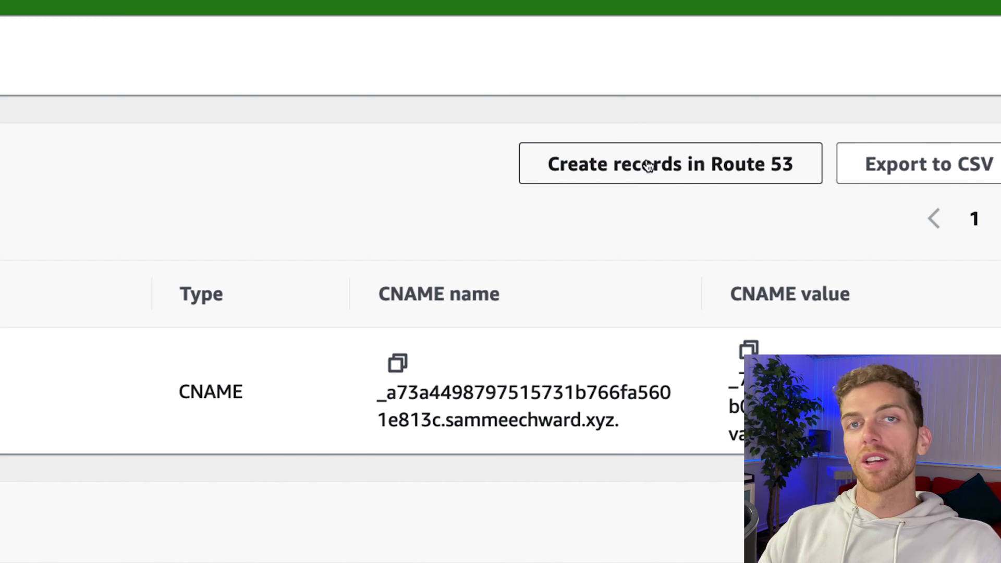
pyautogui.click(640, 161)
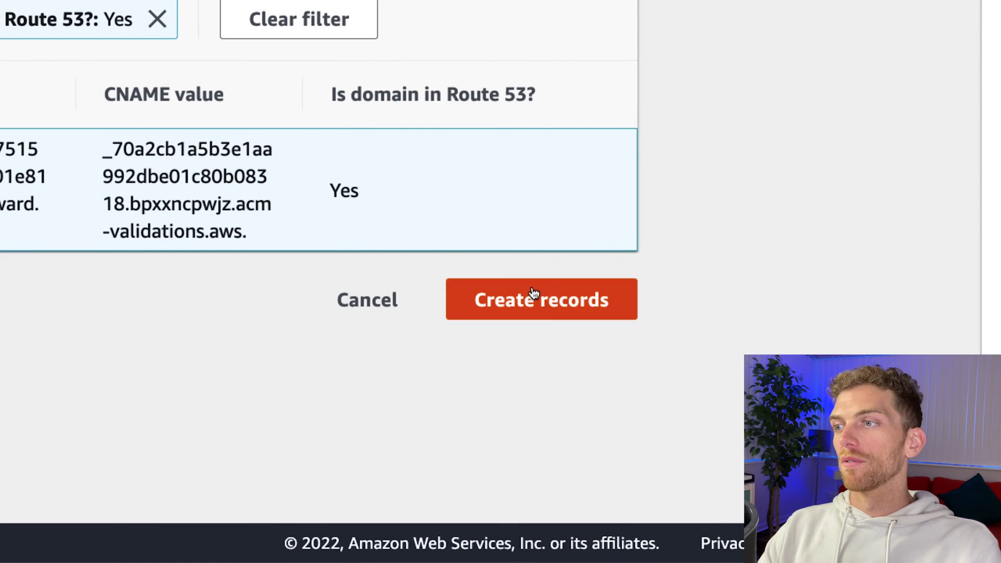
pyautogui.click(533, 293)
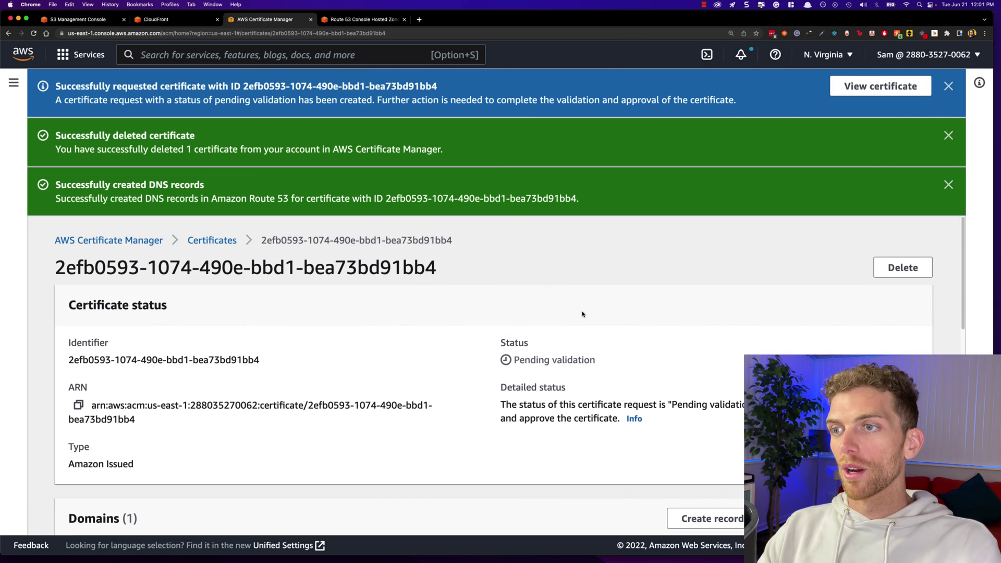
# Dismiss the three notification banners and reload the certificate page to check its validation status
pyautogui.scroll(-3, 582, 314)
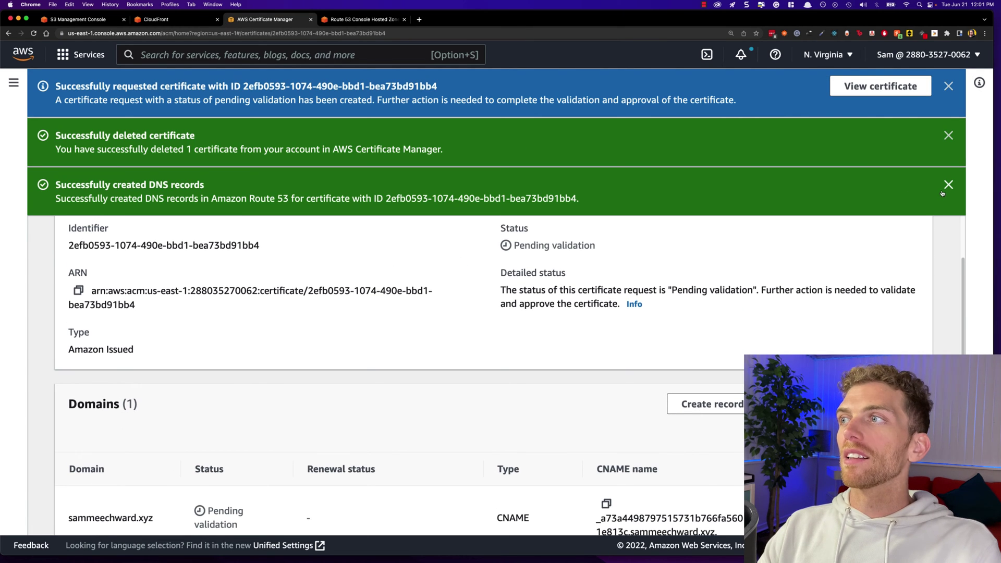
pyautogui.click(947, 186)
pyautogui.click(949, 135)
pyautogui.click(949, 87)
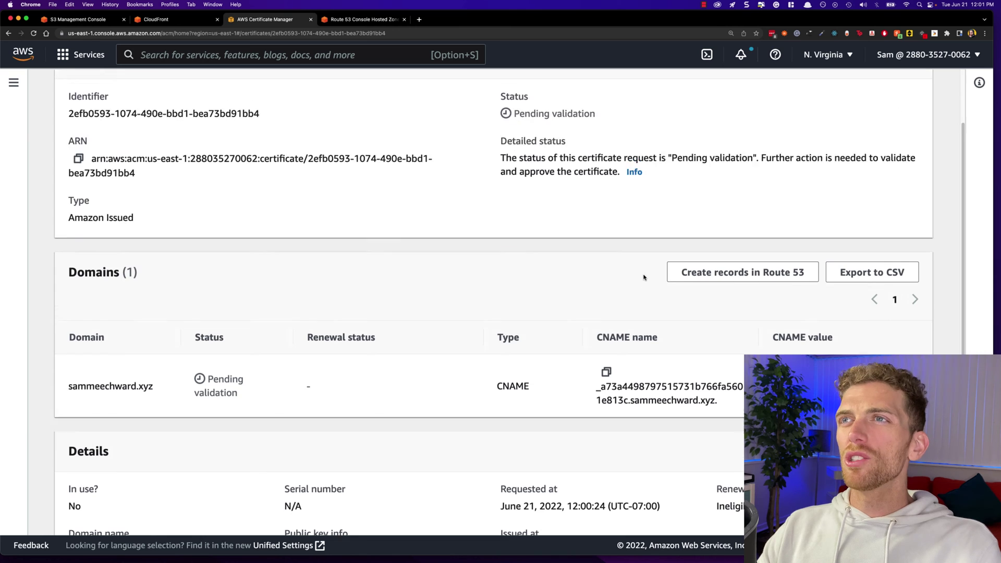
pyautogui.scroll(2, 657, 260)
pyautogui.press('super+r')
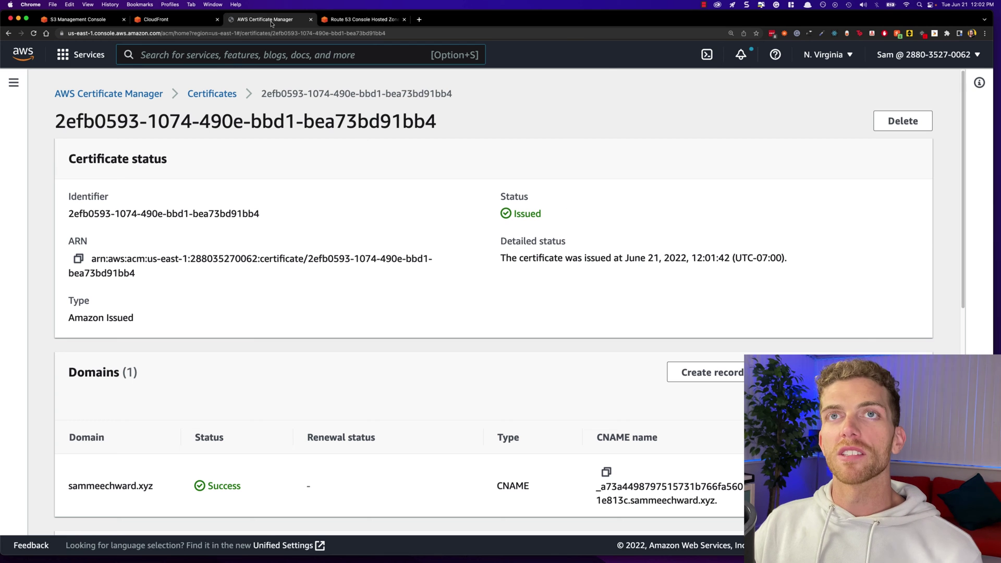
# Return to the CloudFront distribution settings, refresh the certificate list and choose the sammeechward.xyz ACM certificate as custom SSL certificate
pyautogui.click(194, 22)
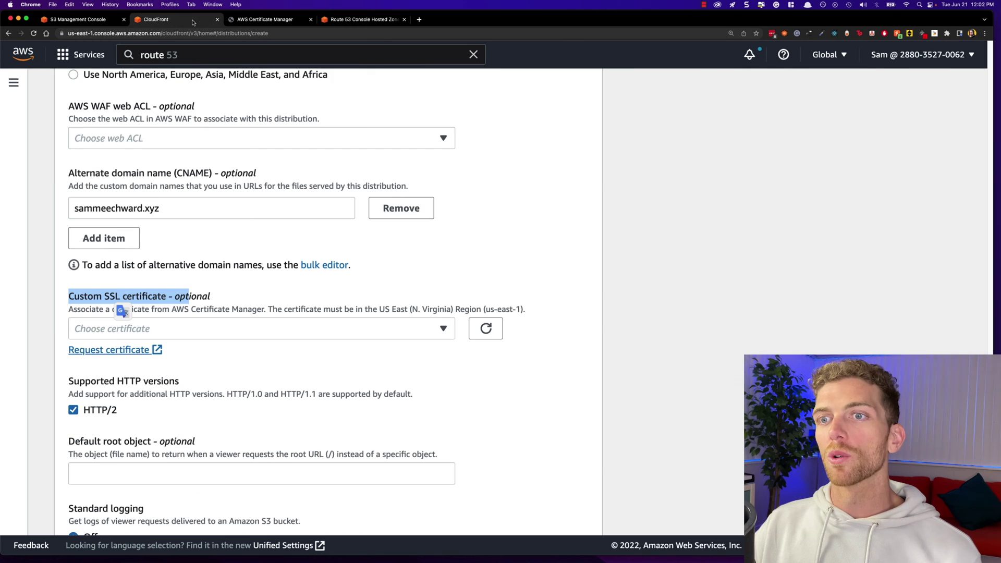
pyautogui.click(480, 334)
pyautogui.click(301, 328)
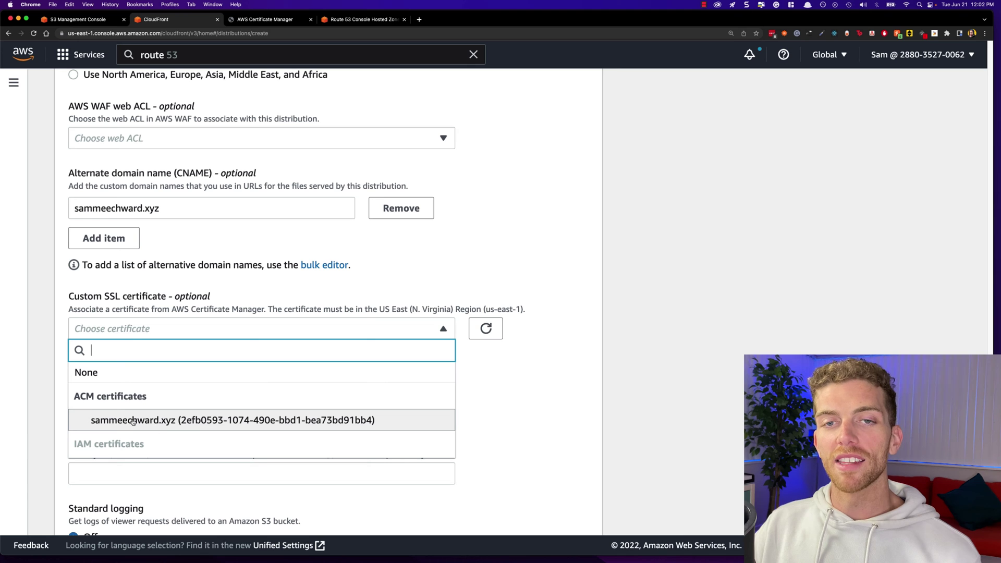
pyautogui.click(245, 425)
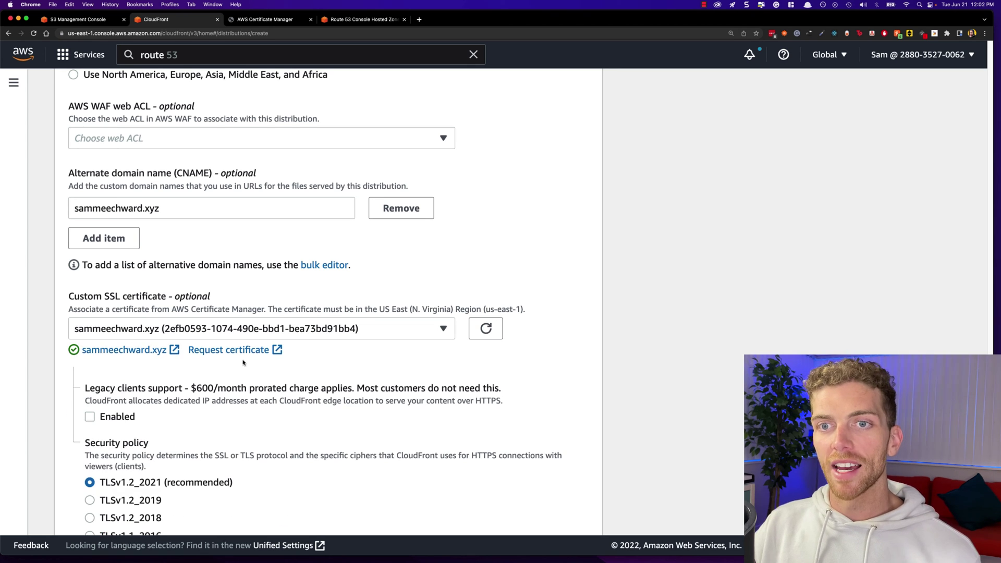
# Keep the recommended TLSv1.2_2021 security policy and HTTP/2, and set the default root object to /index.html
pyautogui.scroll(-3, 307, 397)
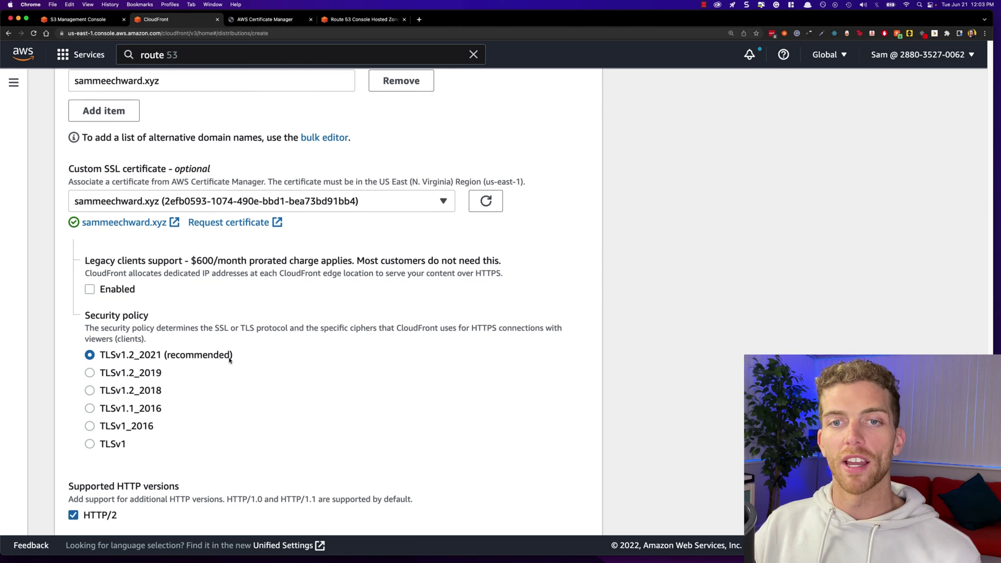
pyautogui.scroll(-4, 224, 360)
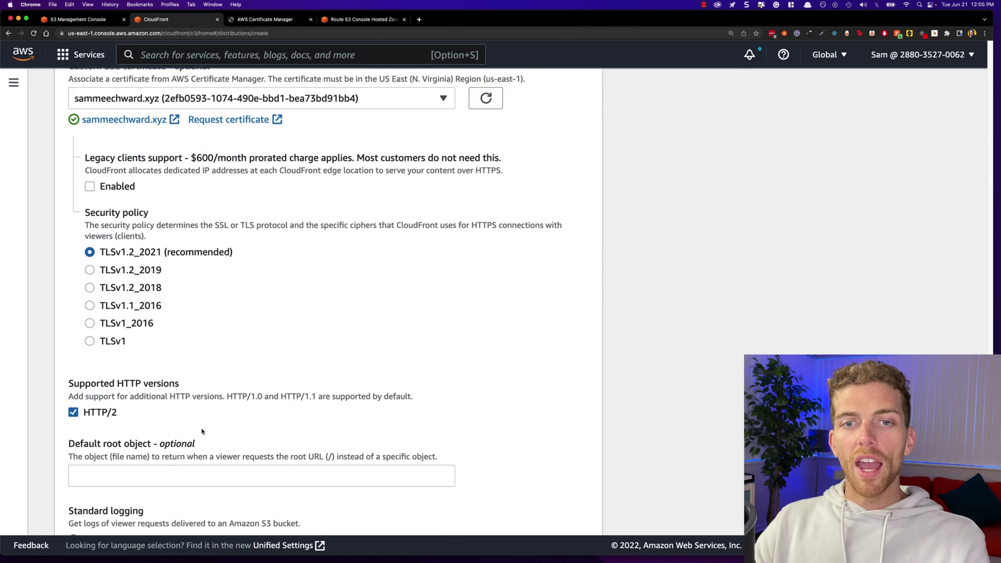
pyautogui.scroll(-5, 202, 431)
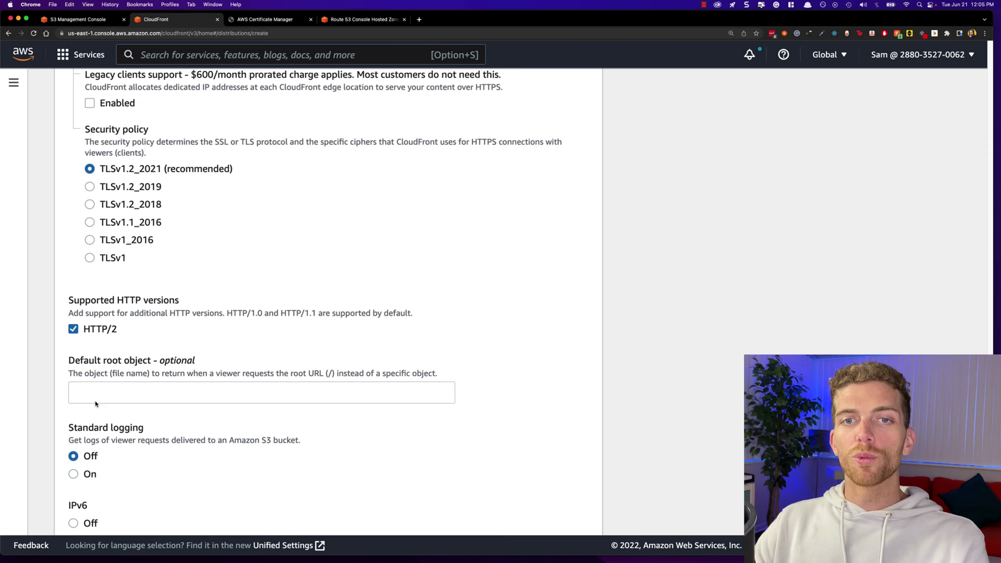
pyautogui.click(156, 346)
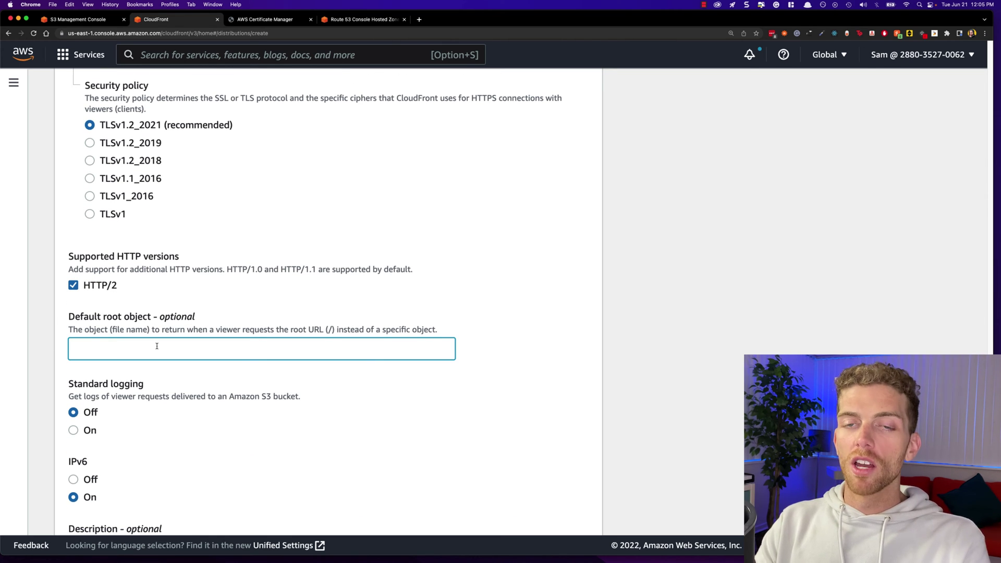
pyautogui.write('/index.html')
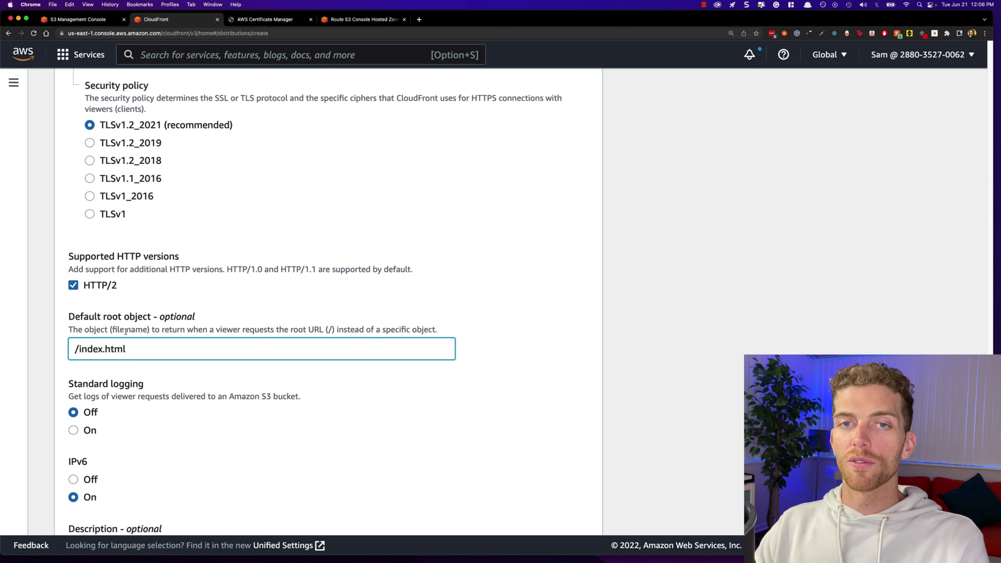
pyautogui.moveTo(80, 355); pyautogui.dragTo(126, 354)
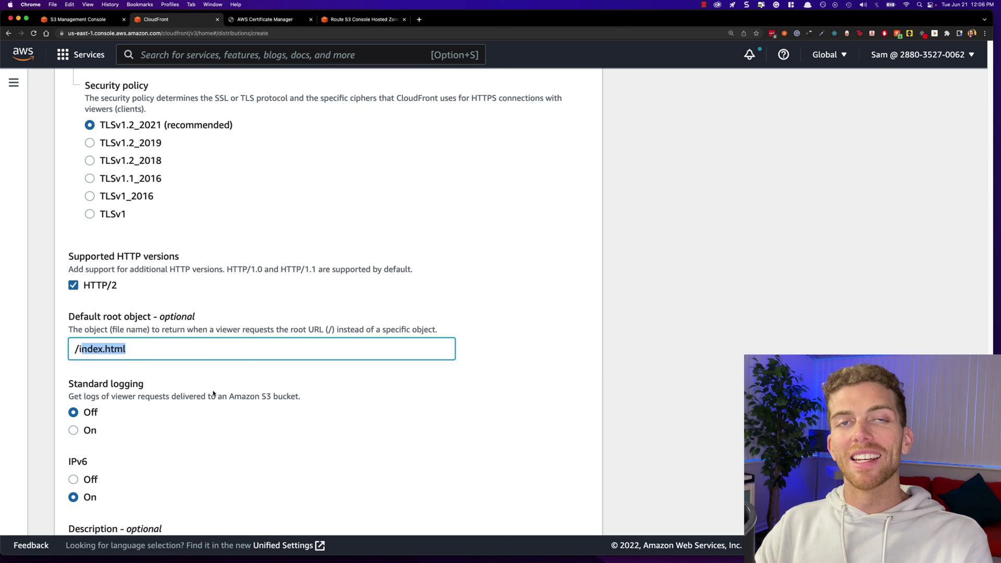
# Switch to Finder and check where index.html sits in the website's dist folder
pyautogui.press('super+Tab')
pyautogui.press('super+Tab')
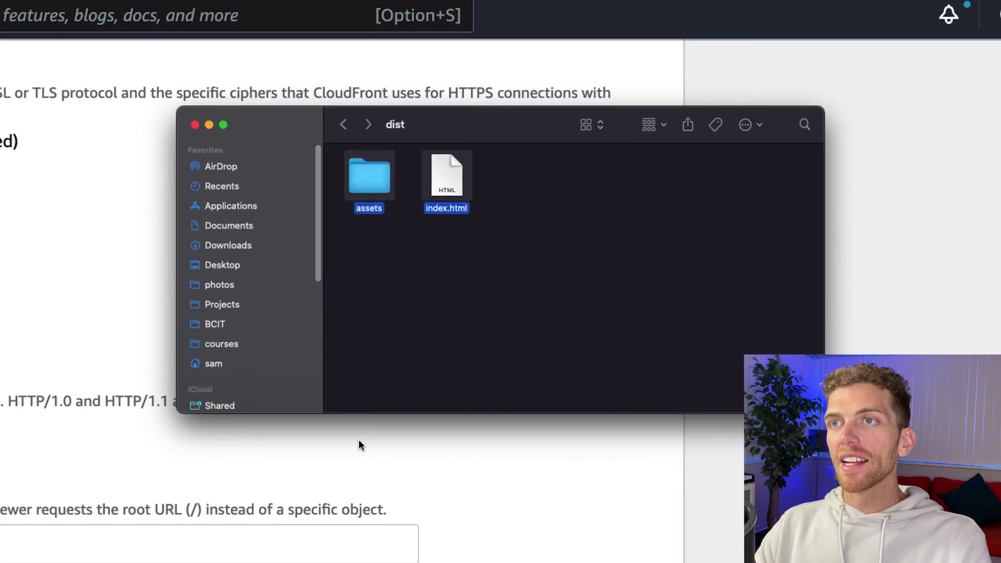
pyautogui.click(539, 225)
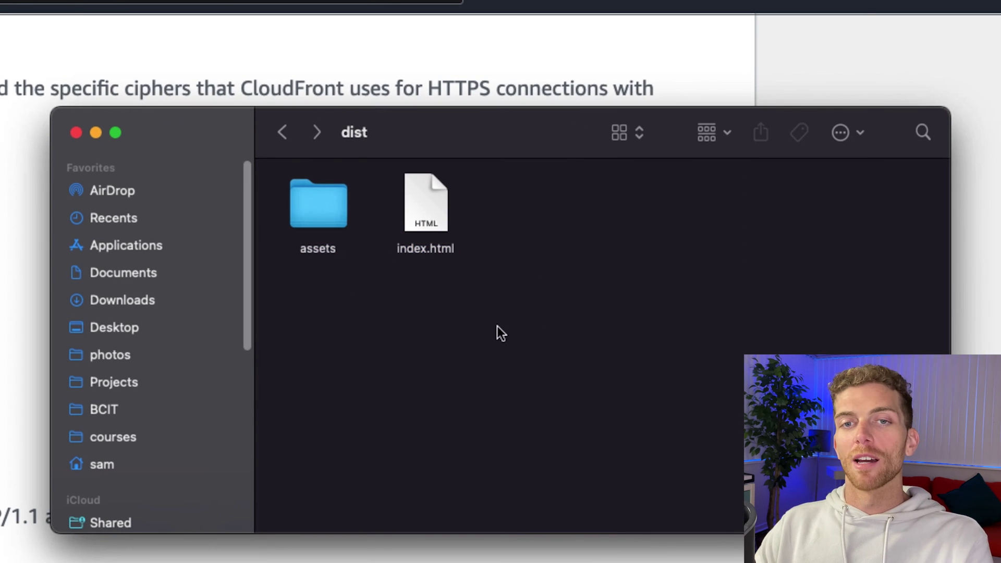
# Switch back to Chrome, create the CloudFront distribution with standard logging off and IPv6 on, and check its deployment status
pyautogui.press('super+Tab')
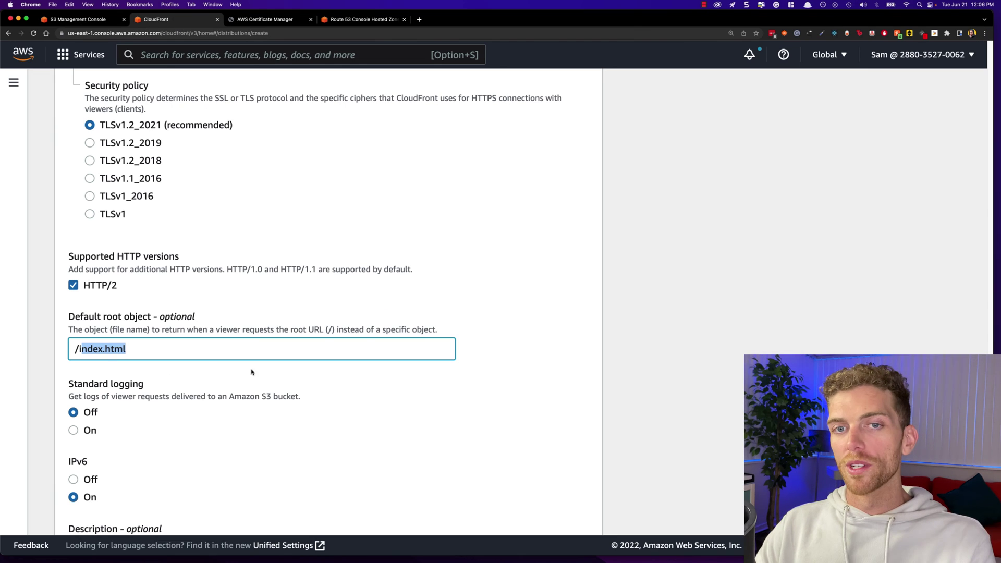
pyautogui.click(252, 371)
pyautogui.scroll(-3, 218, 416)
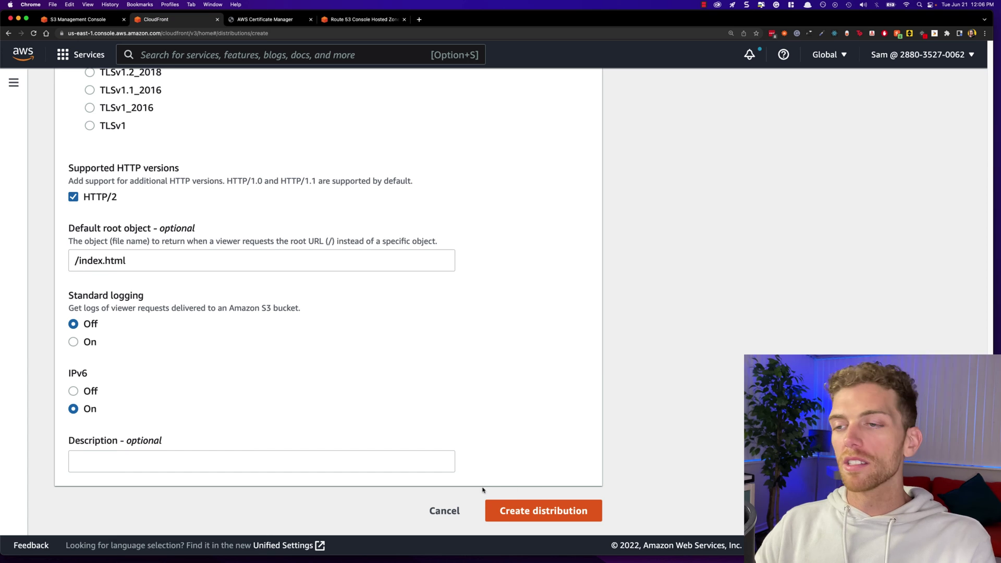
pyautogui.click(531, 514)
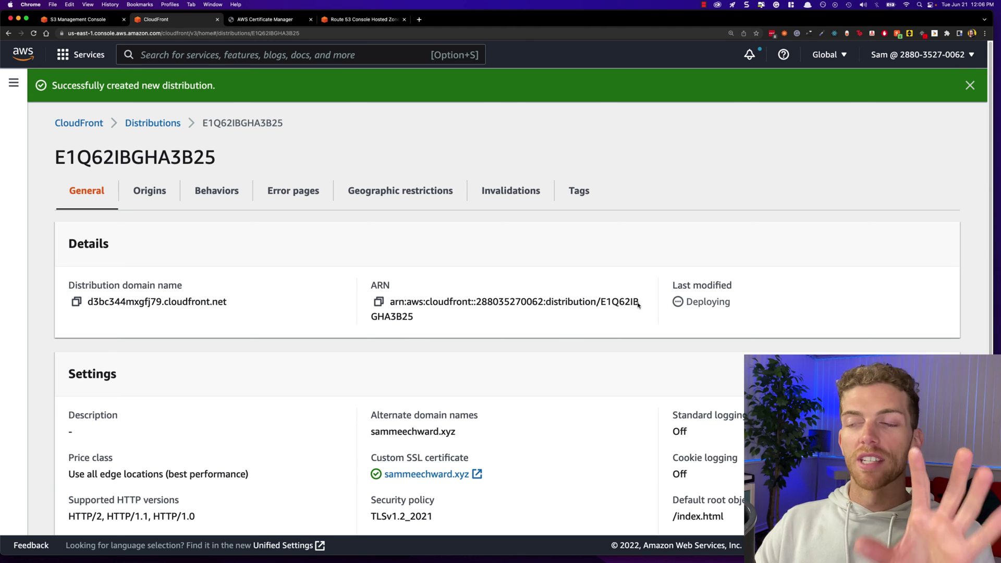
pyautogui.moveTo(750, 311); pyautogui.dragTo(667, 303)
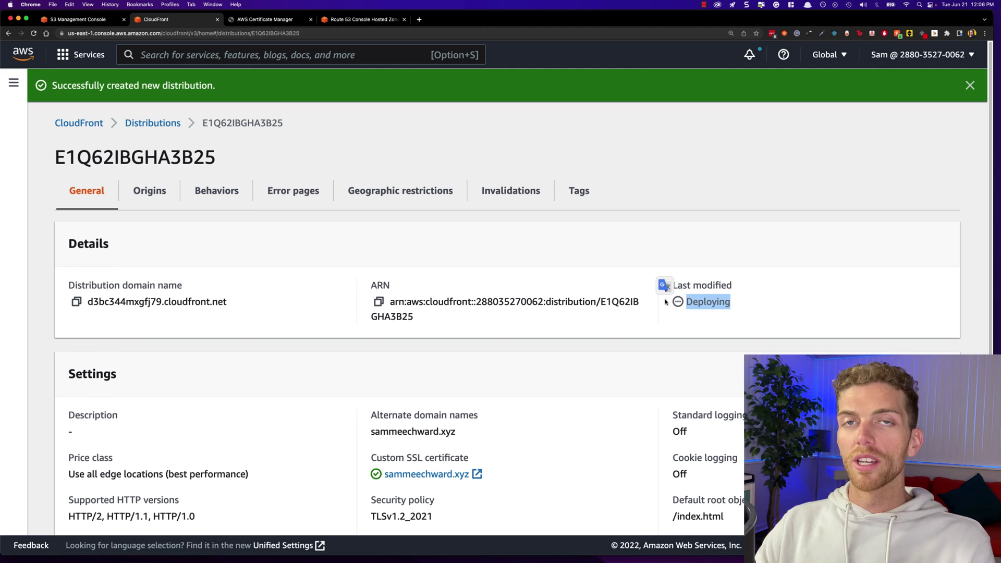
pyautogui.click(759, 318)
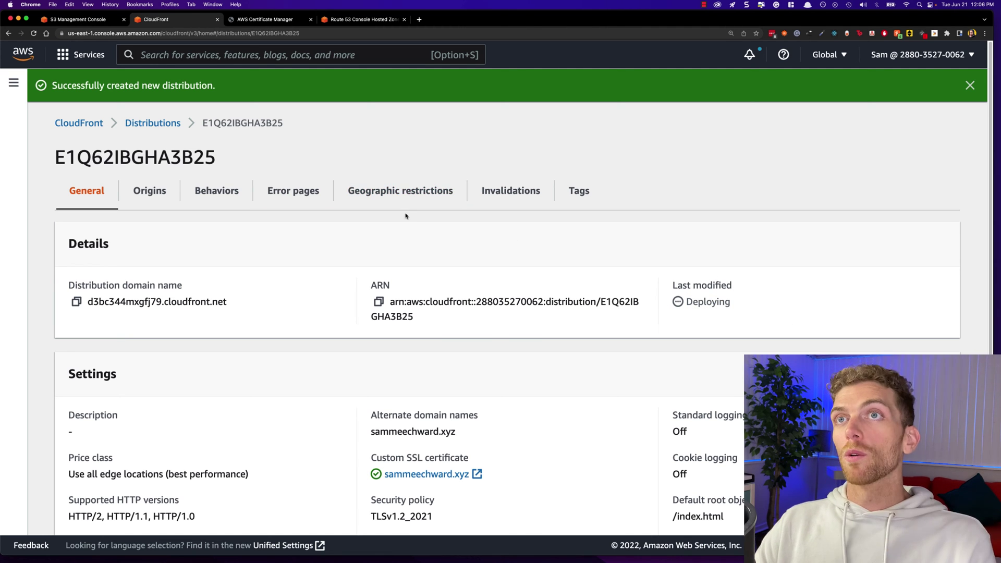
# Open the sammeechward.xyz hosted zone in Route 53 and start creating a record
pyautogui.click(373, 22)
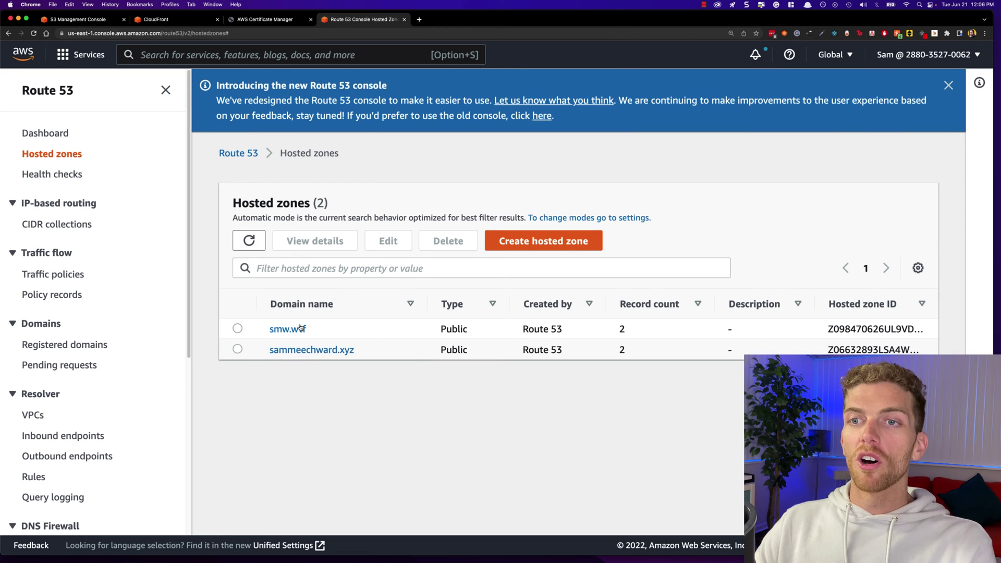
pyautogui.click(325, 353)
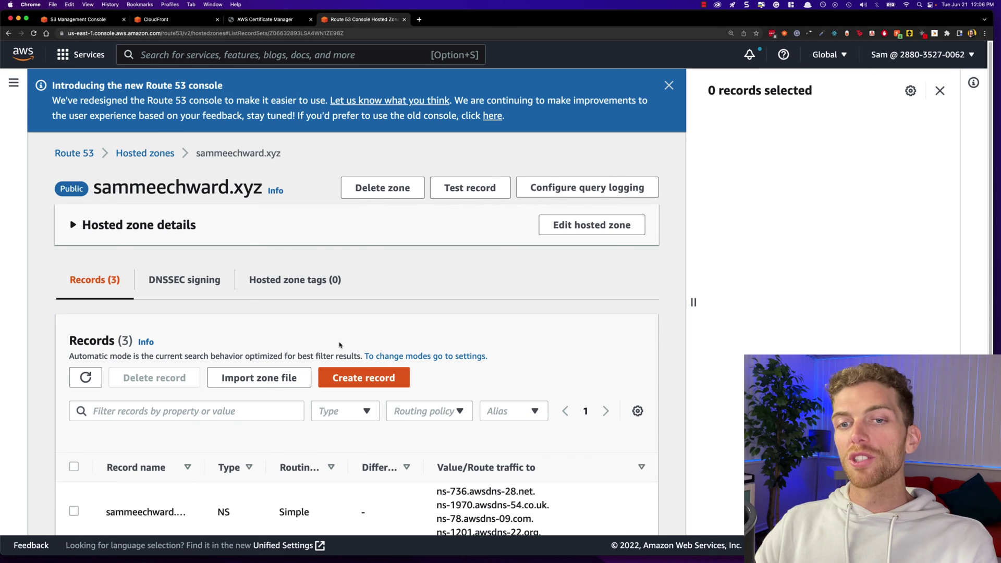
pyautogui.scroll(-3, 341, 344)
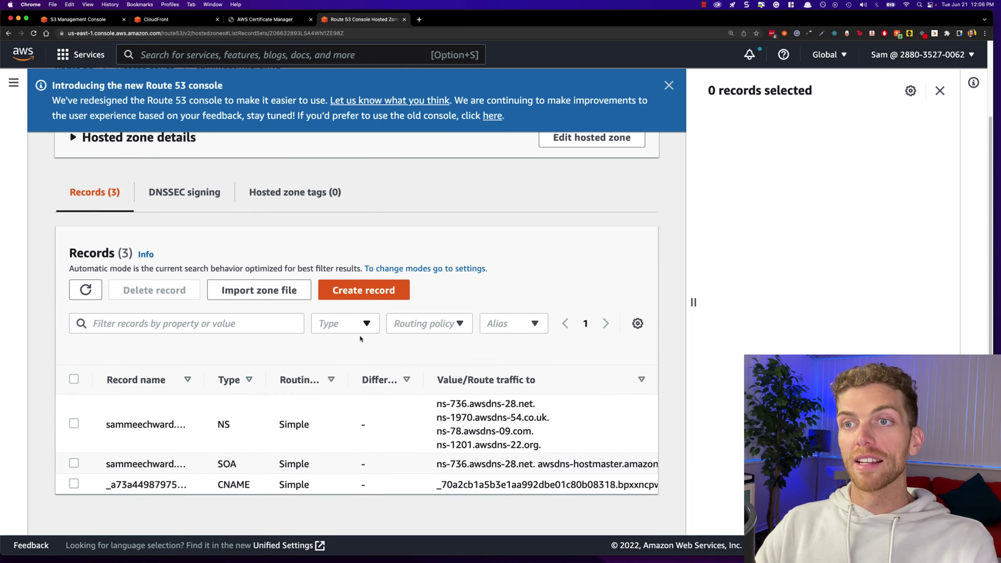
pyautogui.click(370, 297)
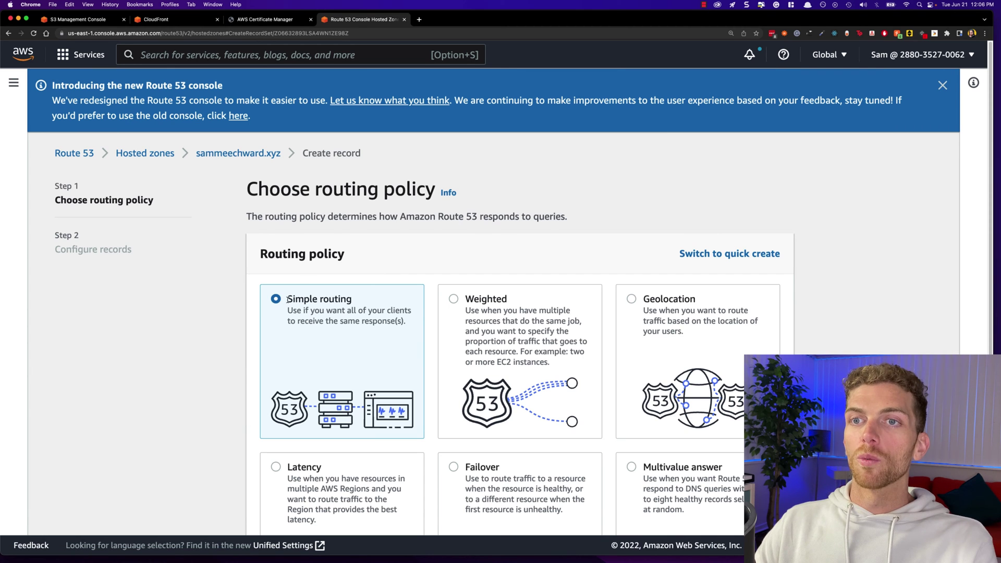
# Keep simple routing as the routing policy and start defining a simple record for sammeechward.xyz
pyautogui.moveTo(288, 300); pyautogui.dragTo(347, 301)
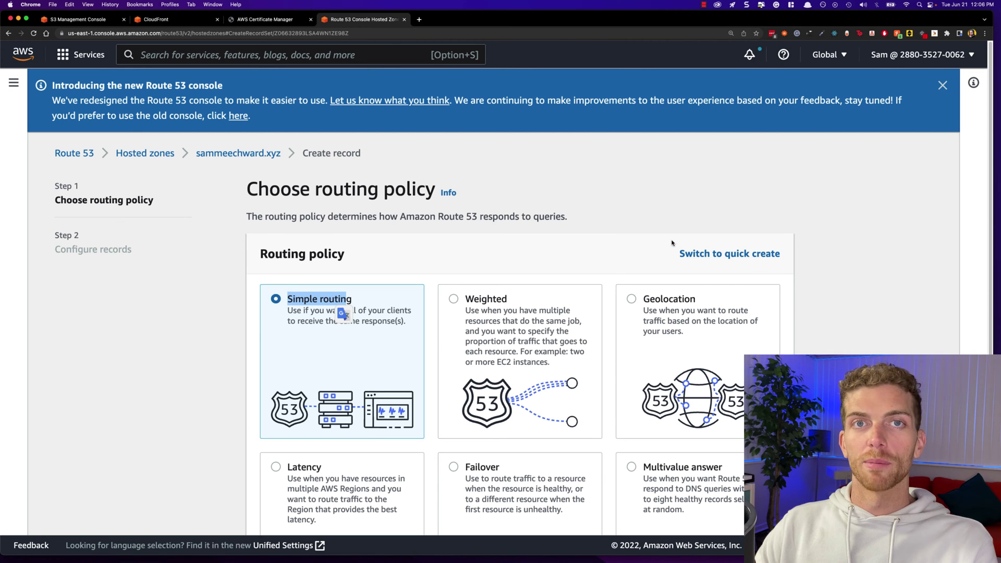
pyautogui.click(349, 312)
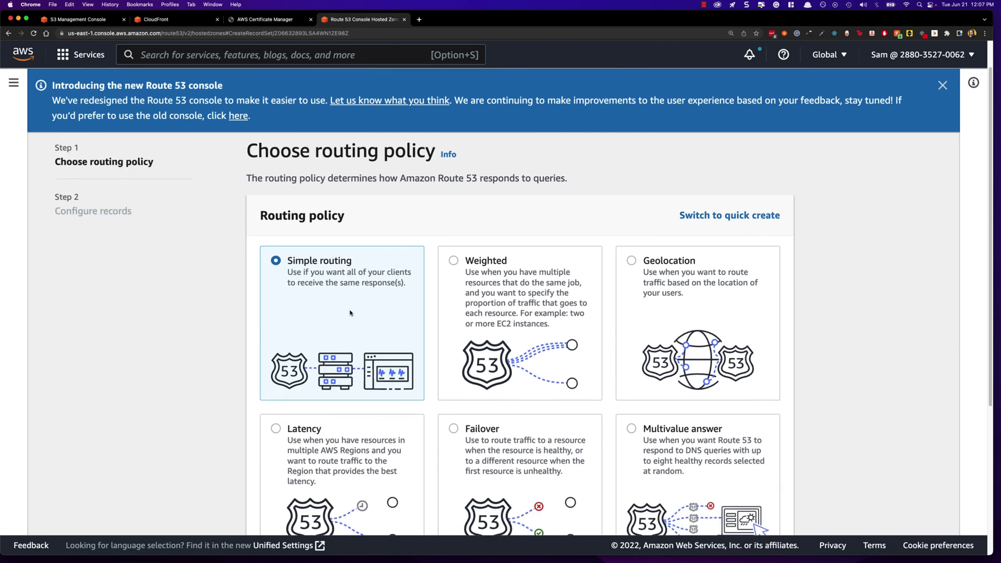
pyautogui.scroll(-5, 617, 443)
pyautogui.click(770, 511)
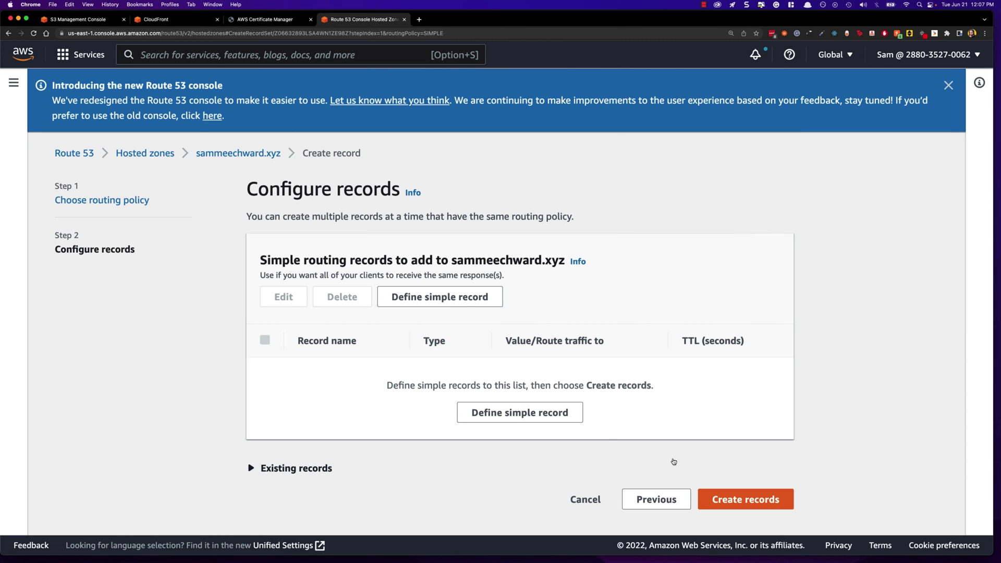
pyautogui.click(523, 415)
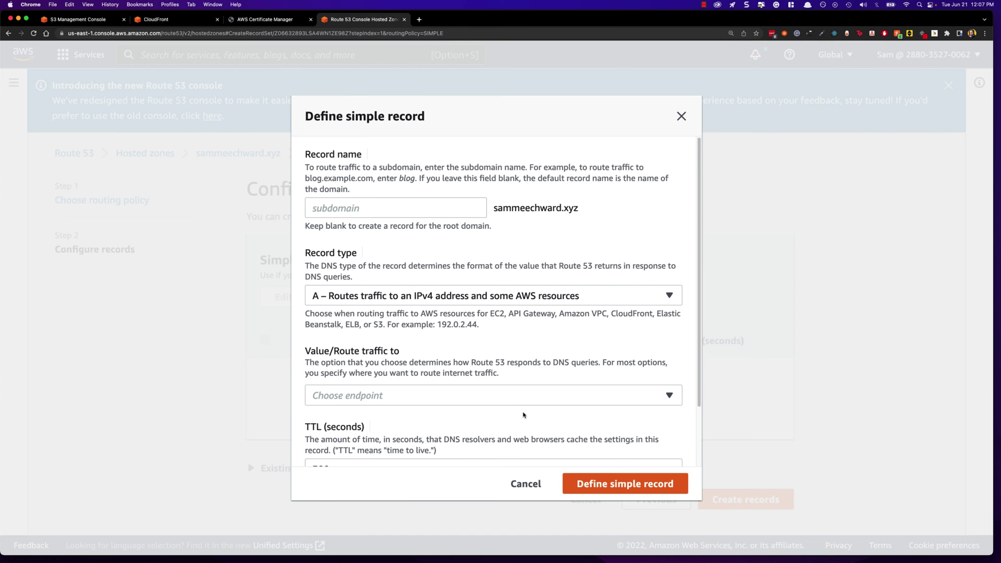
# Try asdfas as the record's subdomain and clear the record name again
pyautogui.rightClick(319, 212)
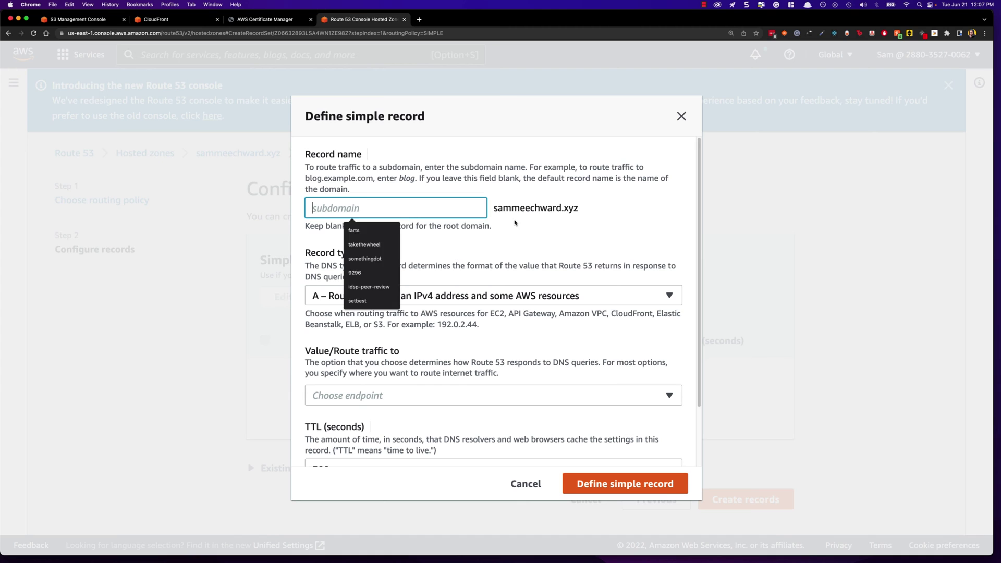
pyautogui.click(516, 222)
pyautogui.moveTo(580, 208); pyautogui.dragTo(485, 208)
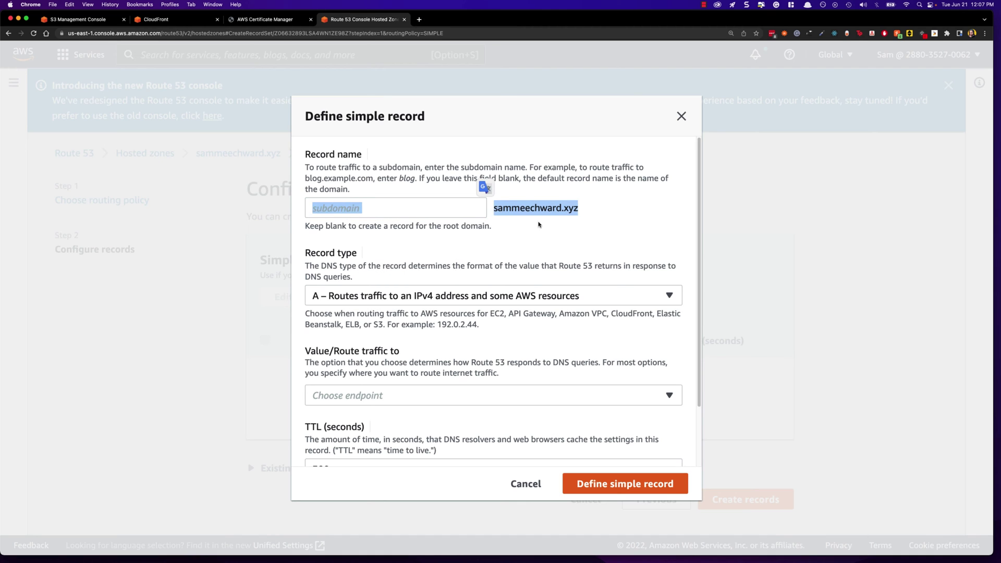
pyautogui.click(565, 257)
pyautogui.click(360, 209)
pyautogui.write('asdfas')
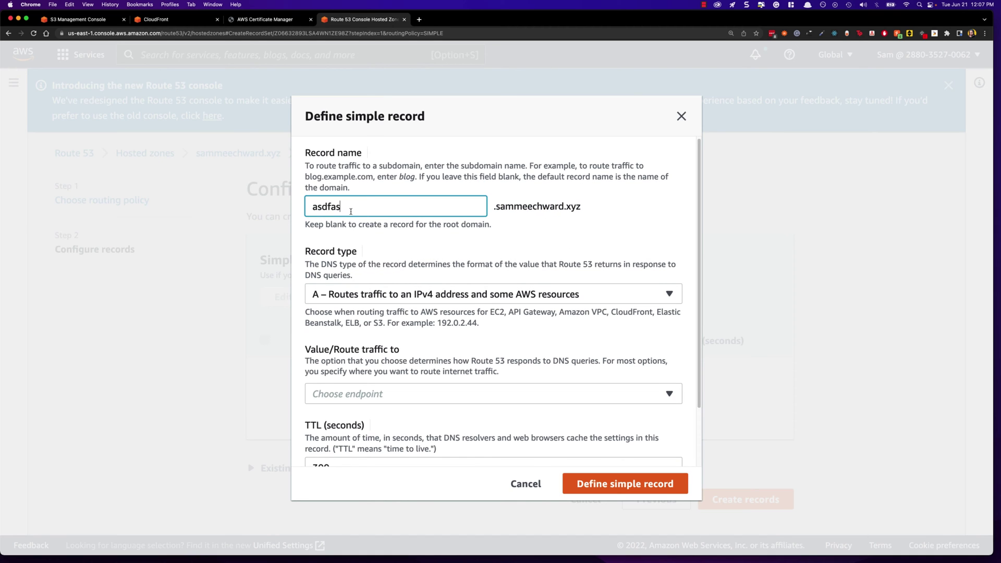
pyautogui.press('super+a')
pyautogui.press('BackSpace')
# Route the A record's traffic to an alias to the CloudFront distribution d3bc344mxgfj79.cloudfront.net
pyautogui.scroll(-3, 402, 280)
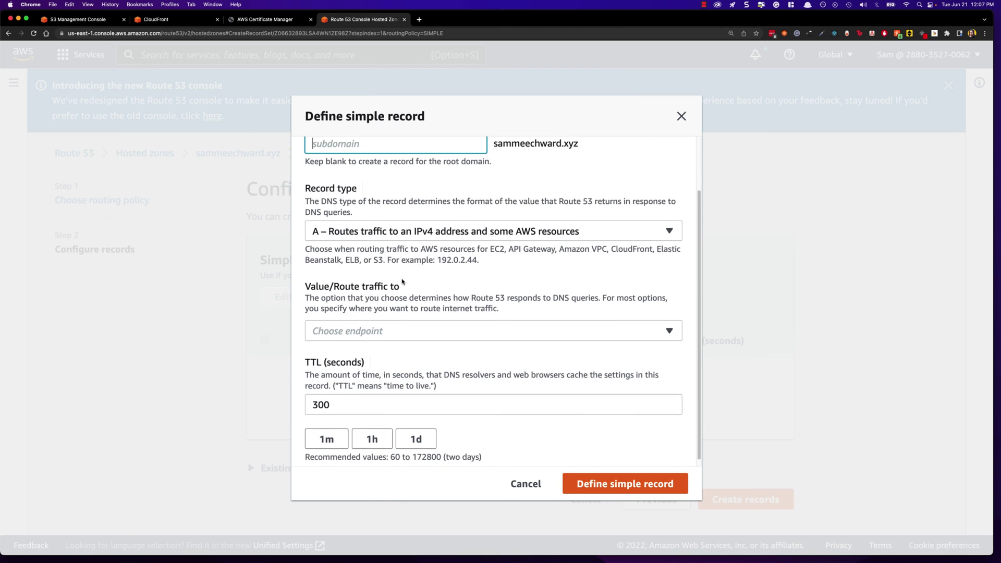
pyautogui.click(399, 328)
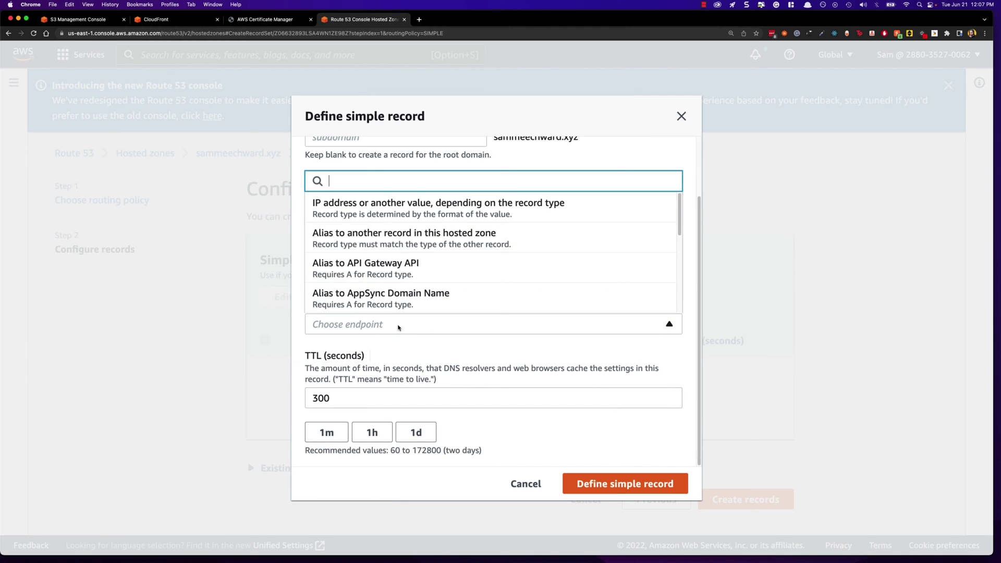
pyautogui.write('cloud')
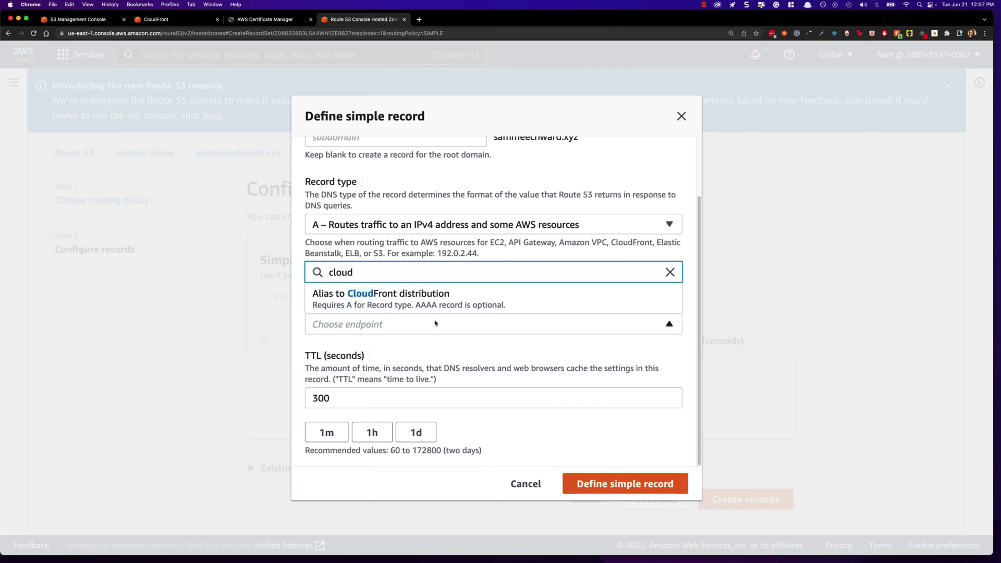
pyautogui.click(393, 300)
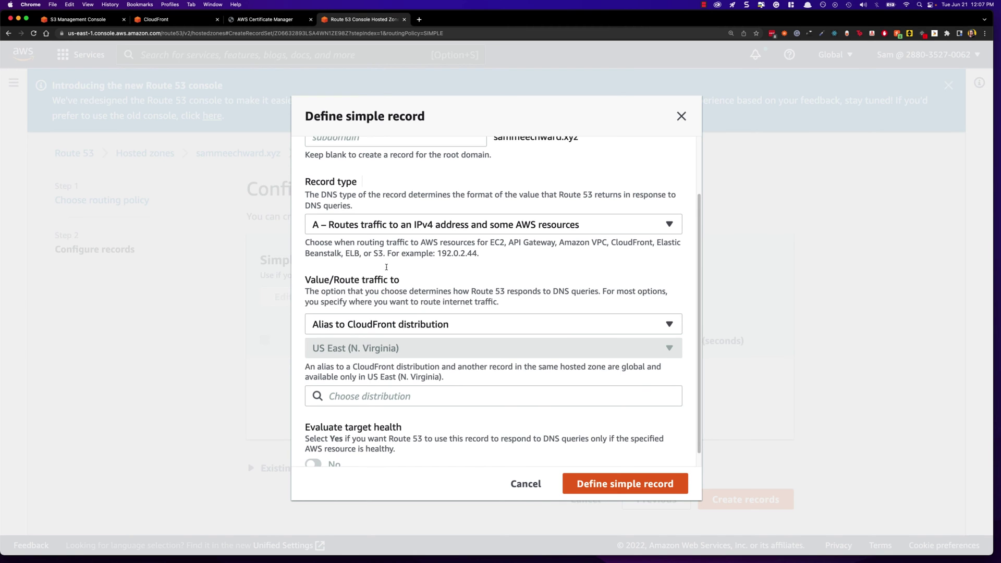
pyautogui.scroll(-1, 377, 365)
pyautogui.click(351, 384)
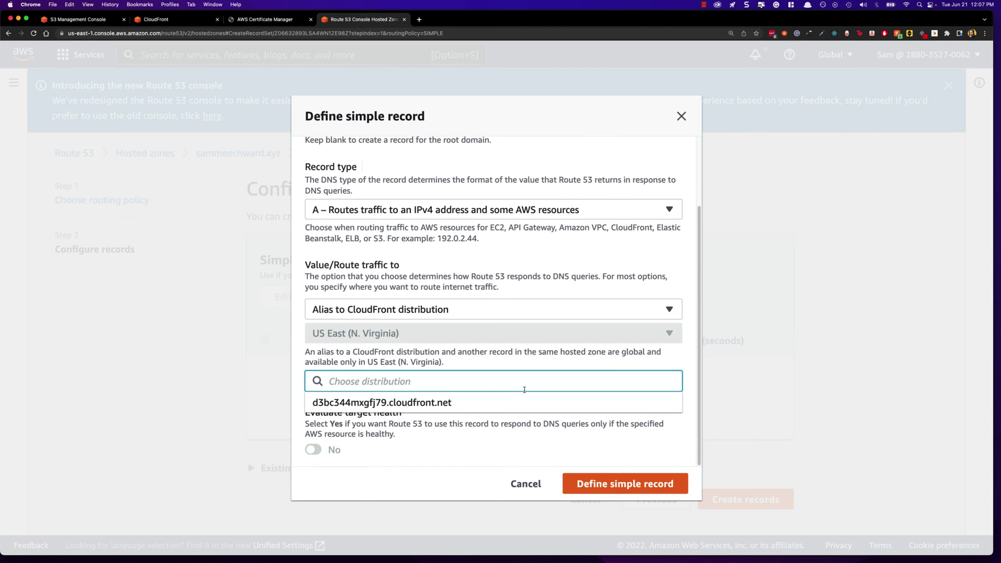
pyautogui.click(373, 409)
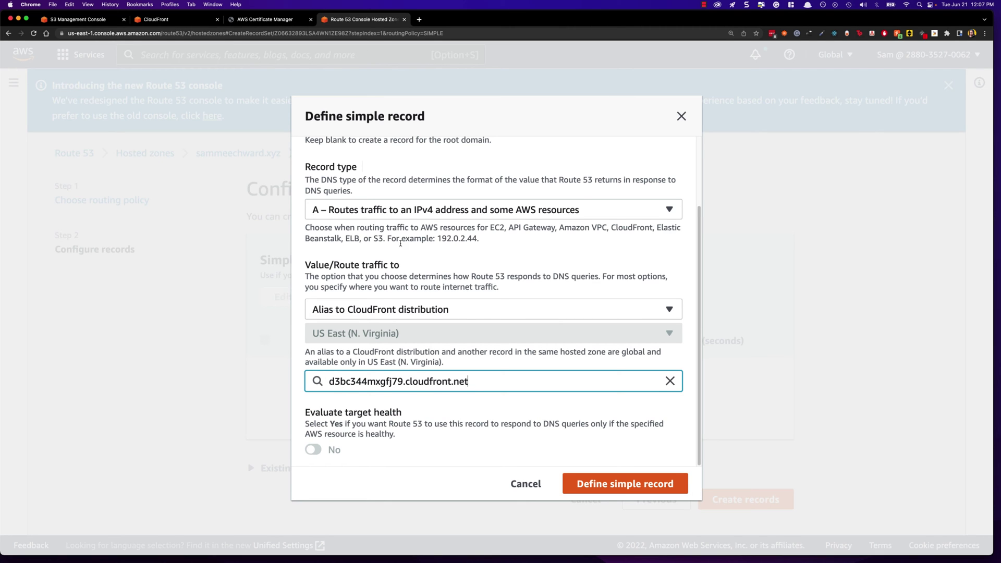
# Compare the record's alias target with the distribution's domain name in the CloudFront distributions list and return to the record definition
pyautogui.scroll(4, 535, 192)
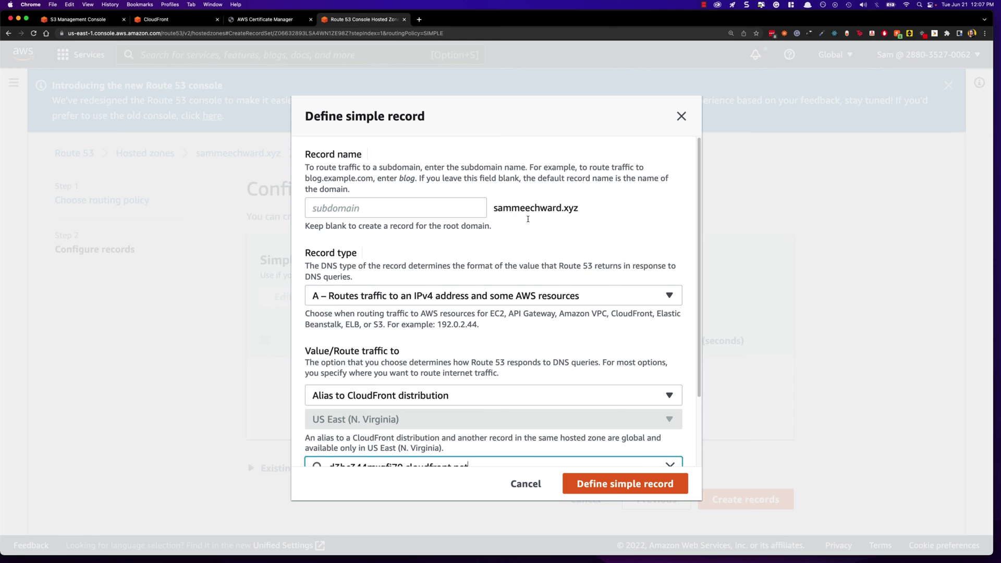
pyautogui.scroll(-4, 528, 219)
pyautogui.doubleClick(354, 382)
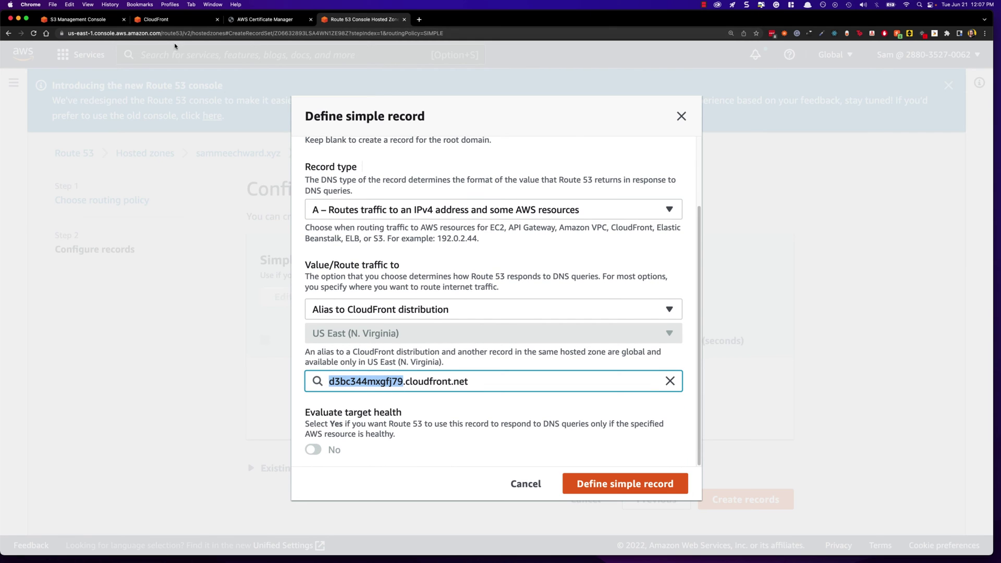
pyautogui.click(158, 20)
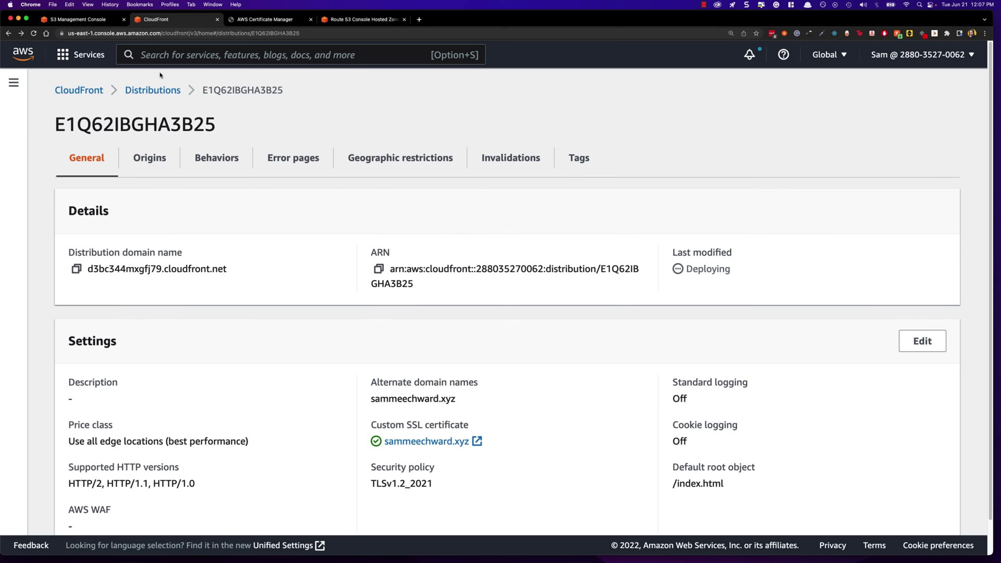
pyautogui.click(161, 89)
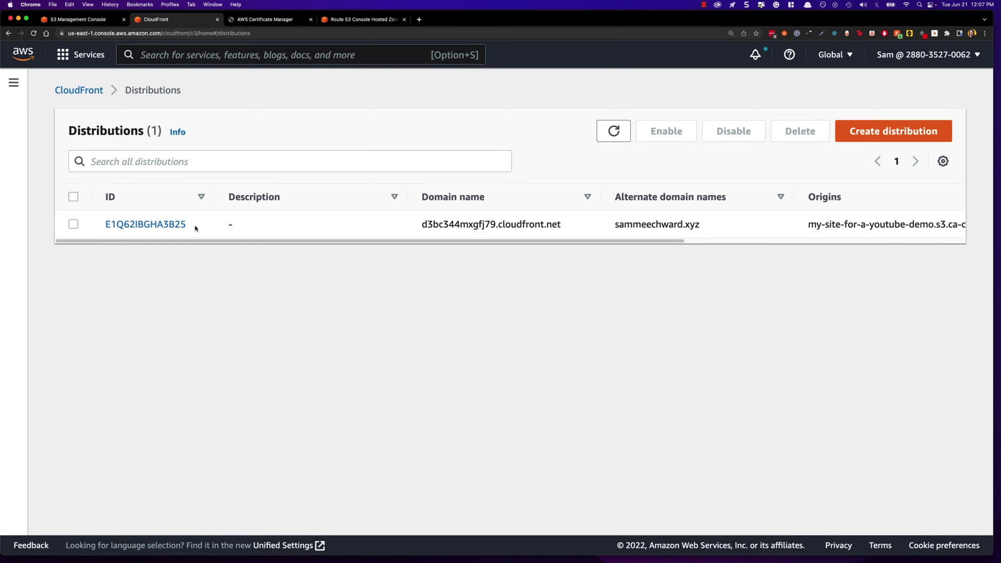
pyautogui.moveTo(196, 226); pyautogui.dragTo(104, 224)
pyautogui.click(448, 223)
pyautogui.doubleClick(448, 222)
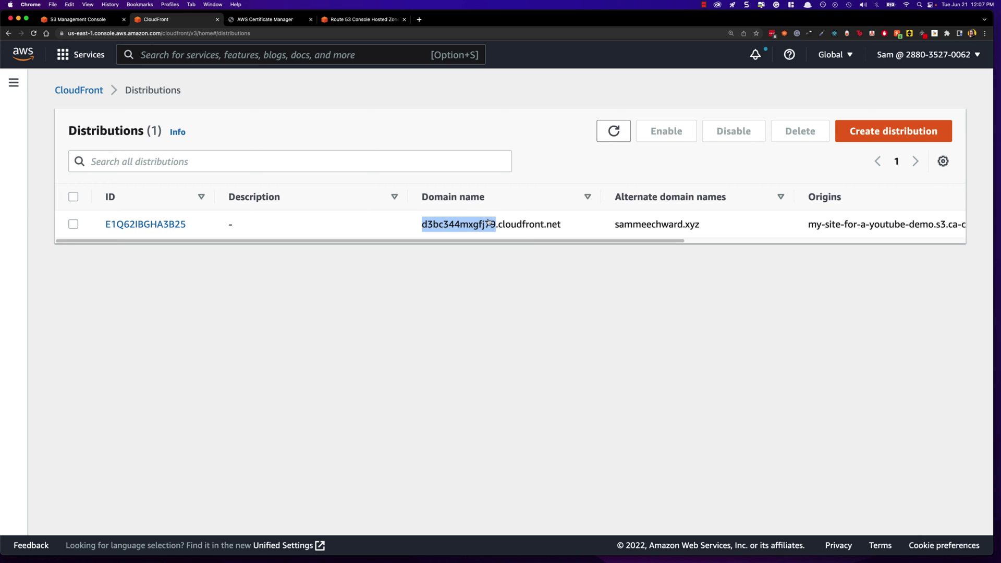
pyautogui.click(350, 21)
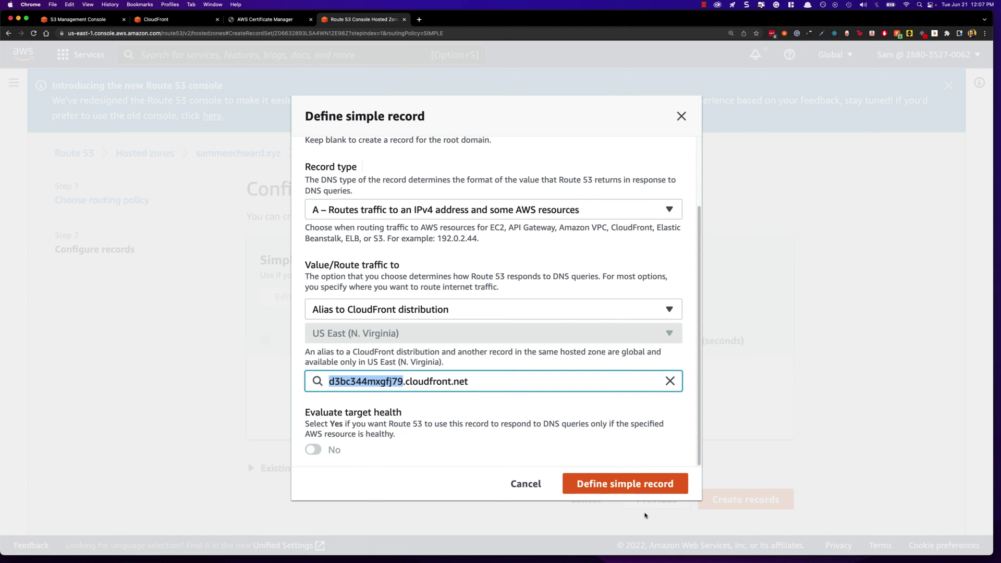
# Finish defining the simple record, create it in the hosted zone and dismiss both notification banners
pyautogui.click(614, 487)
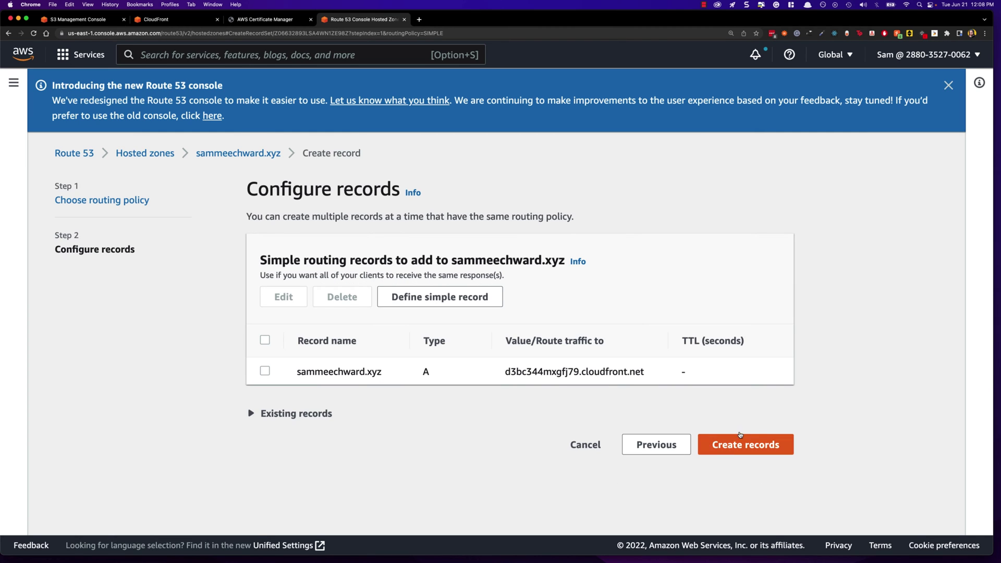
pyautogui.click(724, 439)
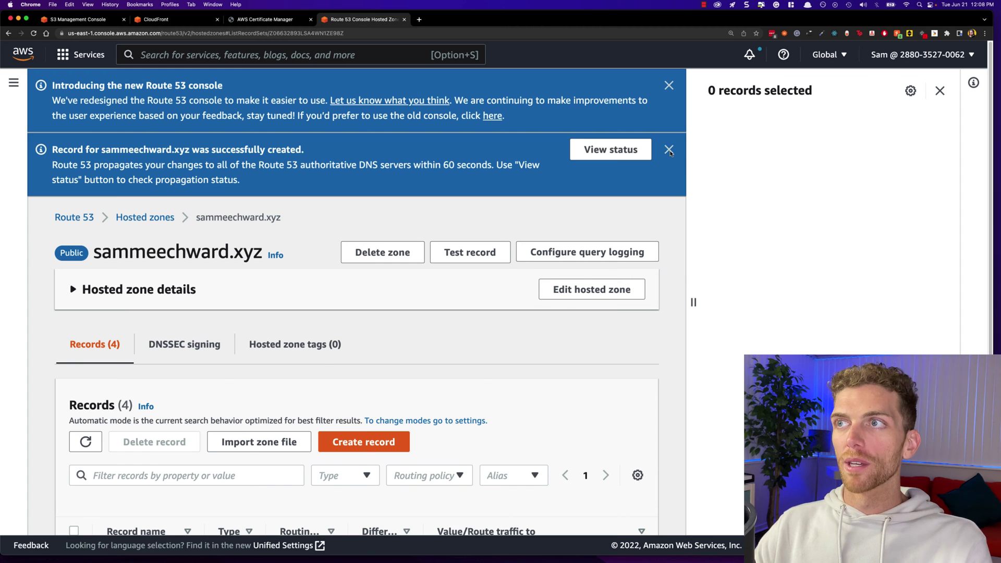
pyautogui.click(669, 150)
pyautogui.click(671, 81)
pyautogui.scroll(-2, 524, 313)
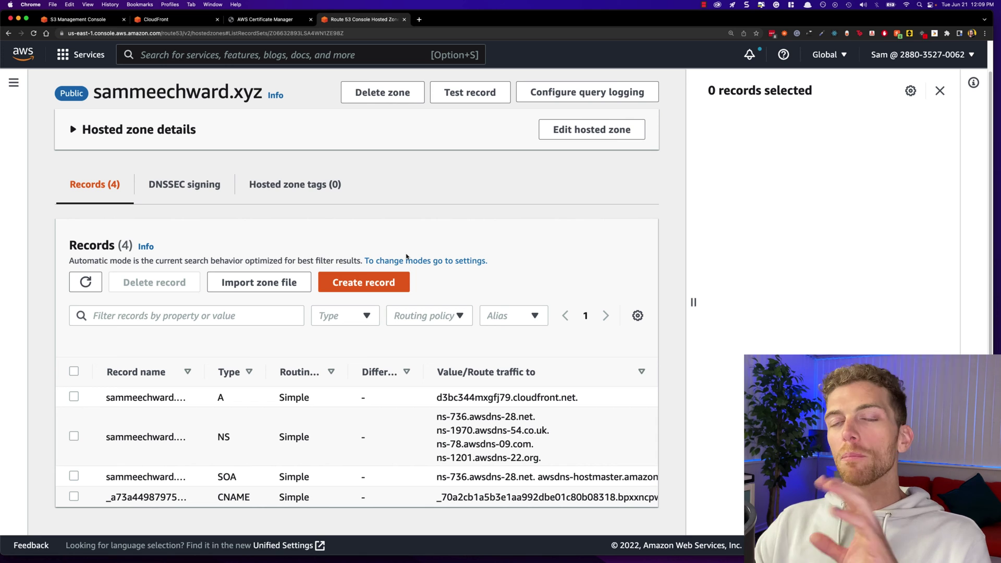
# Return to CloudFront, check the distribution's deployment status and open its error pages settings
pyautogui.click(180, 22)
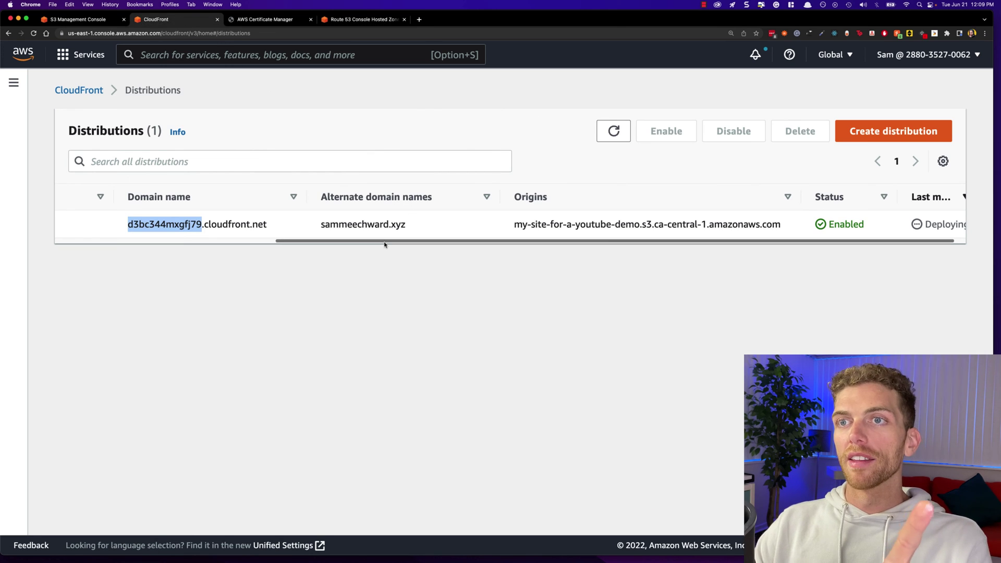
pyautogui.moveTo(384, 241); pyautogui.dragTo(147, 230)
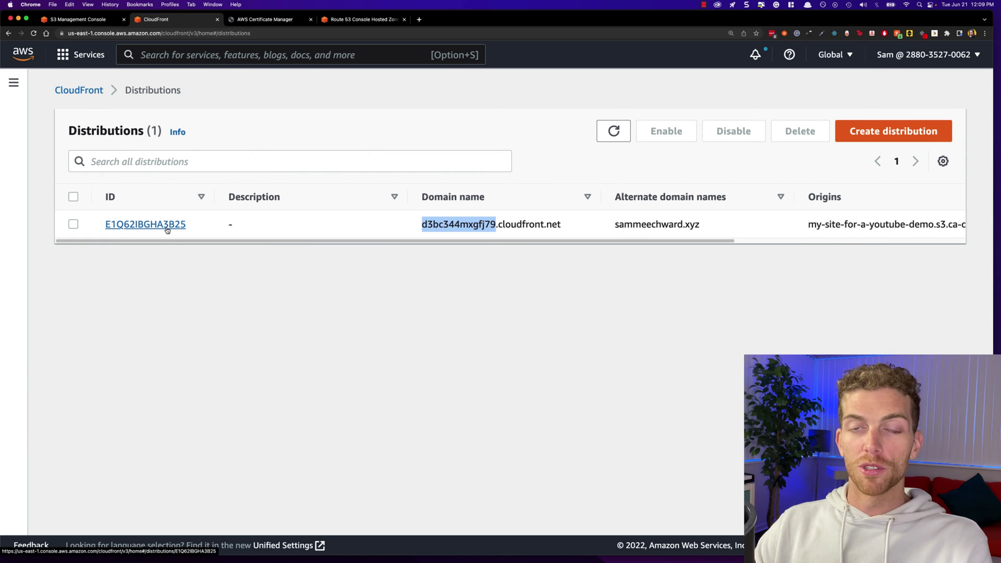
pyautogui.click(167, 227)
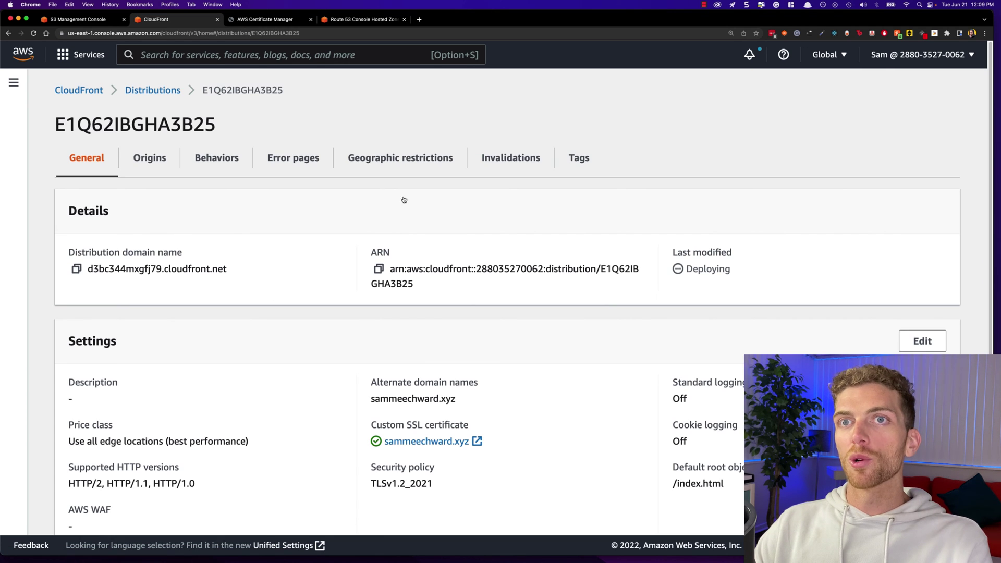
pyautogui.click(312, 160)
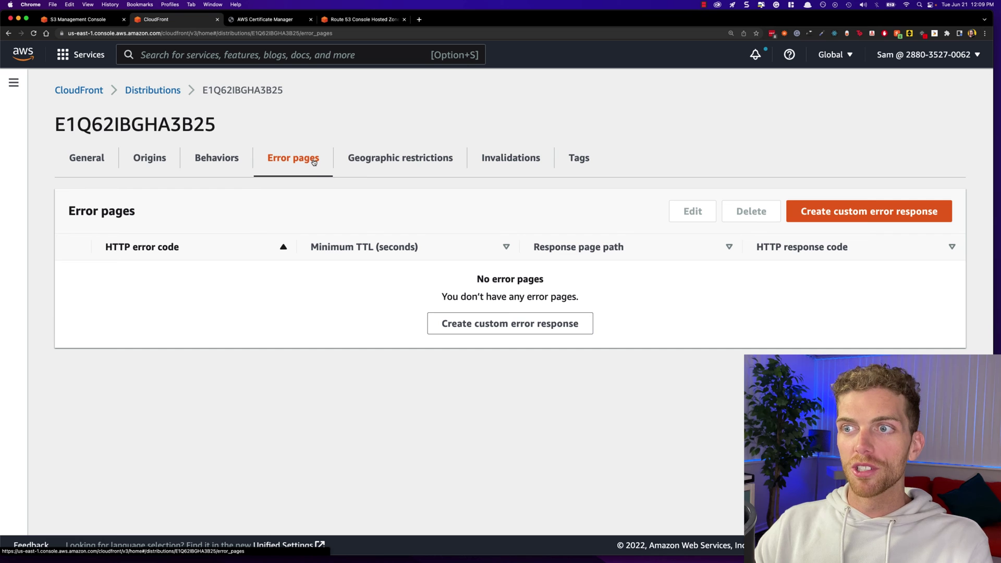
# Start a custom error response for HTTP error code 403: Forbidden and enable customizing the error response
pyautogui.click(536, 330)
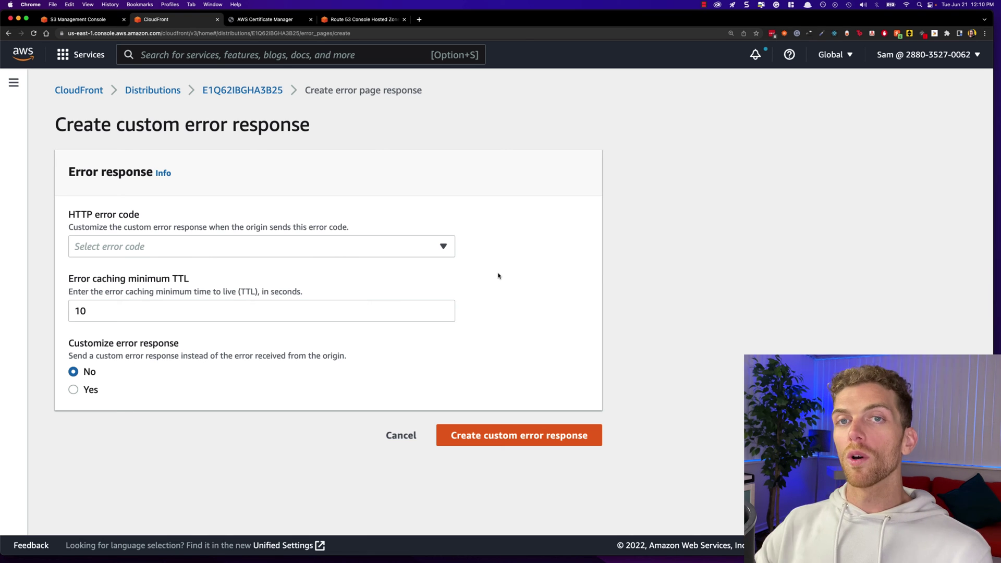
pyautogui.click(444, 248)
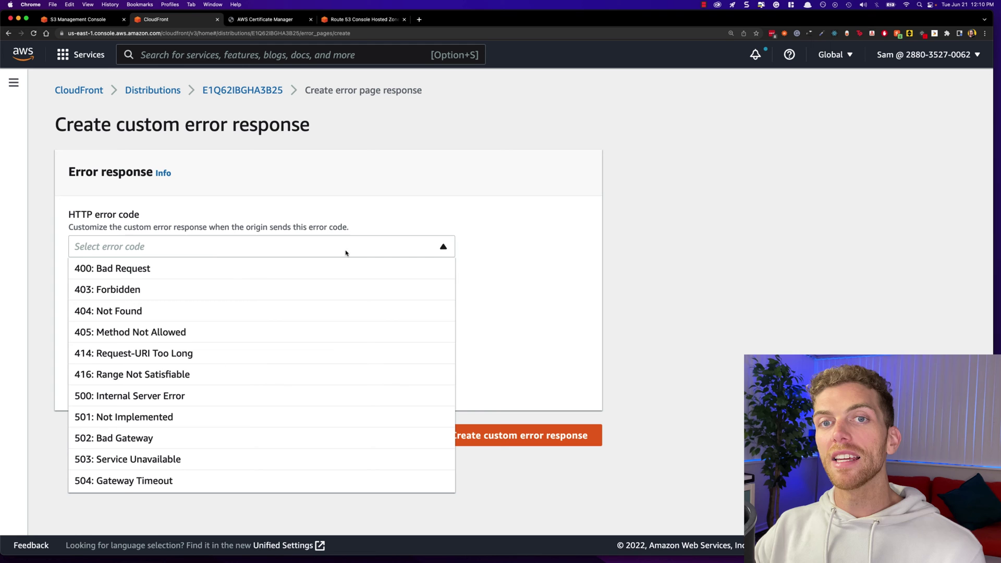
pyautogui.click(154, 288)
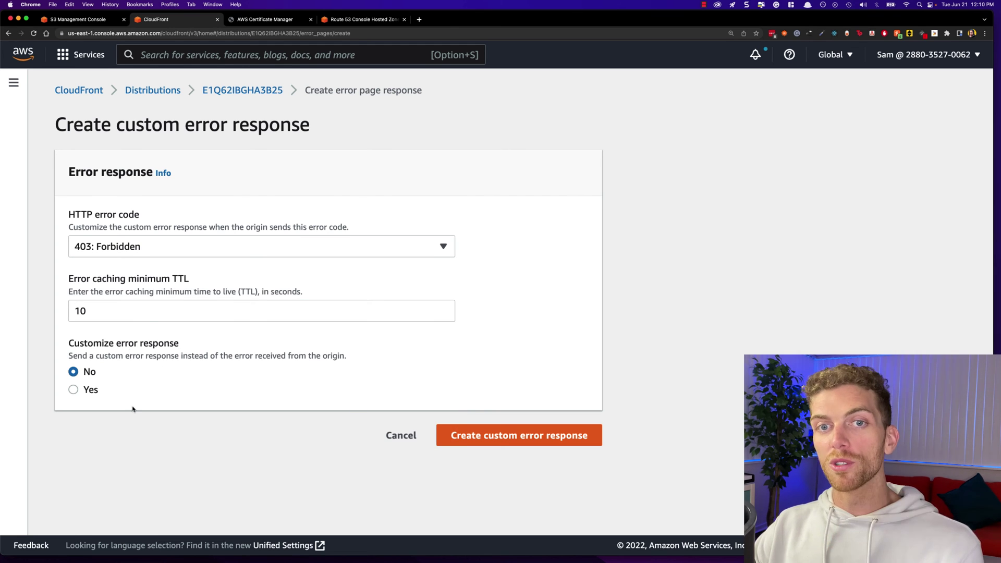
pyautogui.click(90, 395)
# Set the response page path to /index.html and the HTTP response code to 200: OK, and create the custom error response
pyautogui.scroll(-3, 156, 389)
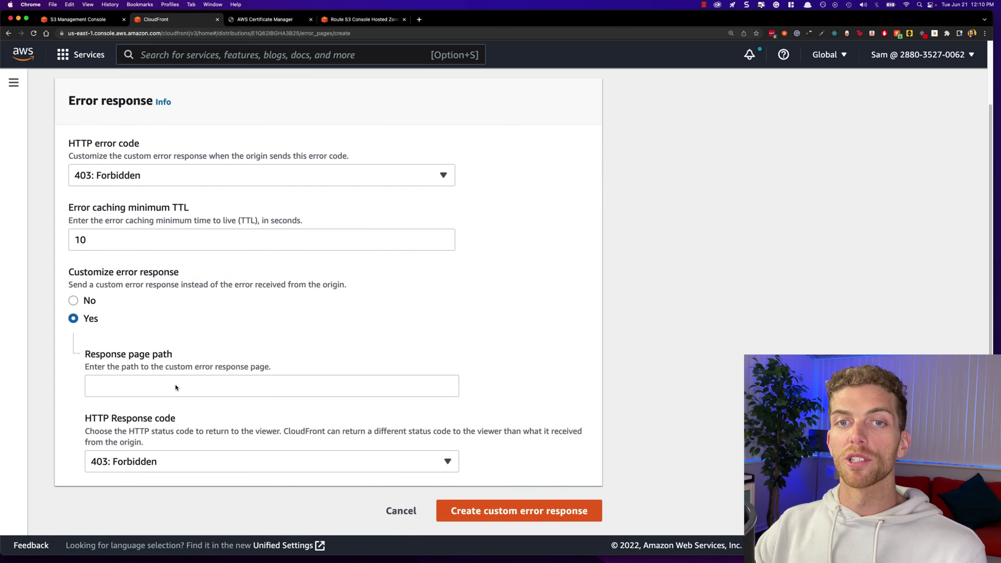
pyautogui.click(194, 389)
pyautogui.write('/')
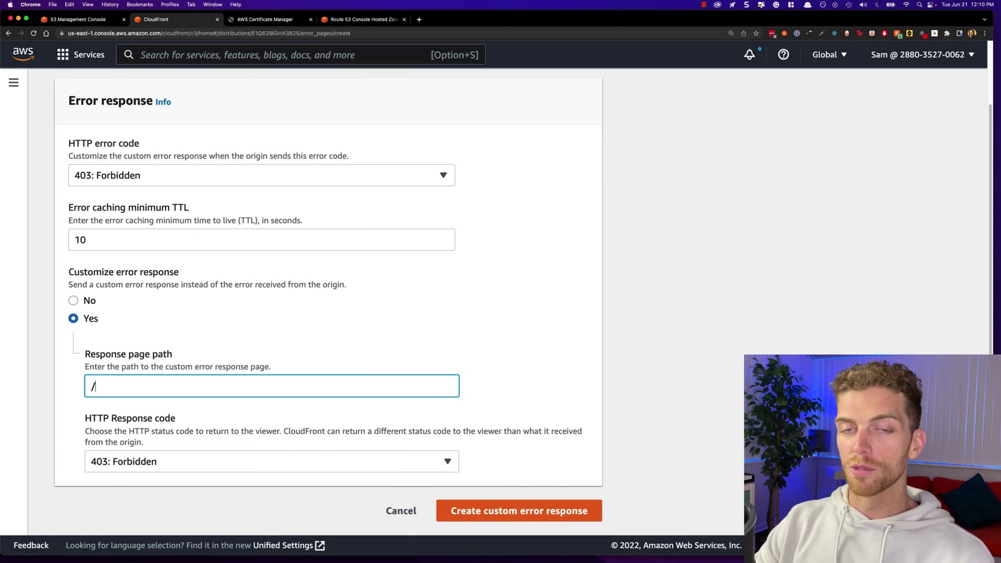
pyautogui.write('index.html')
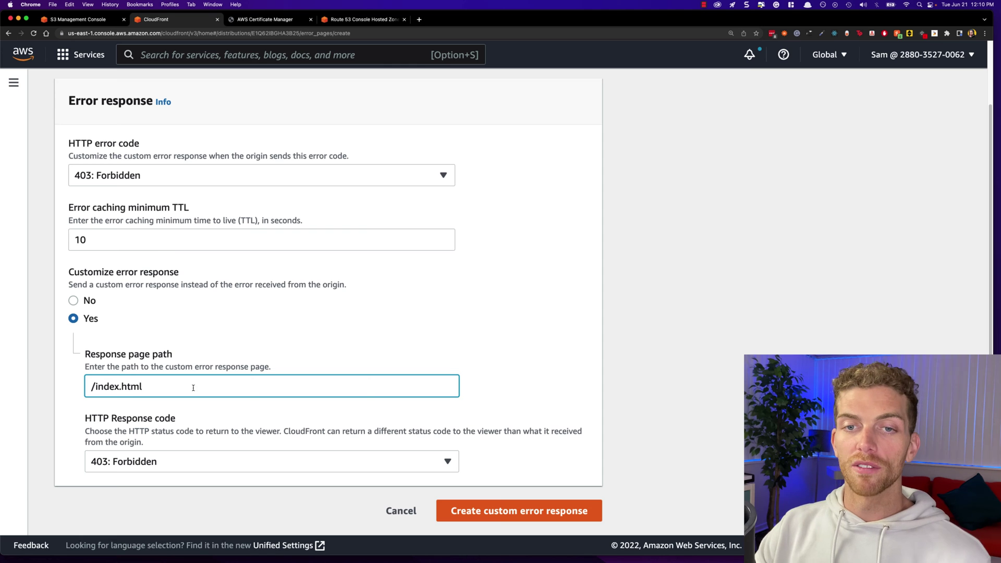
pyautogui.click(177, 459)
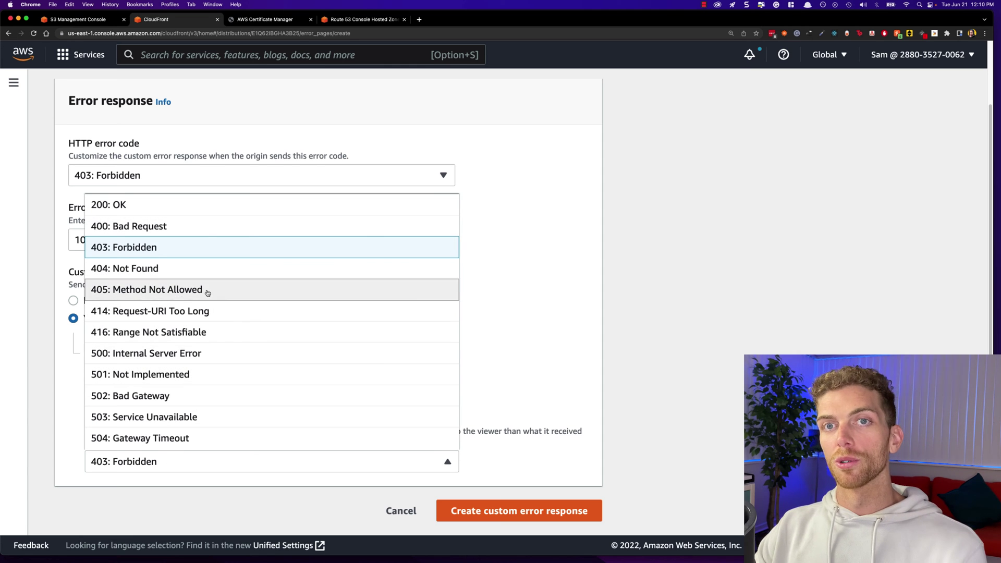
pyautogui.scroll(3, 234, 250)
pyautogui.click(242, 276)
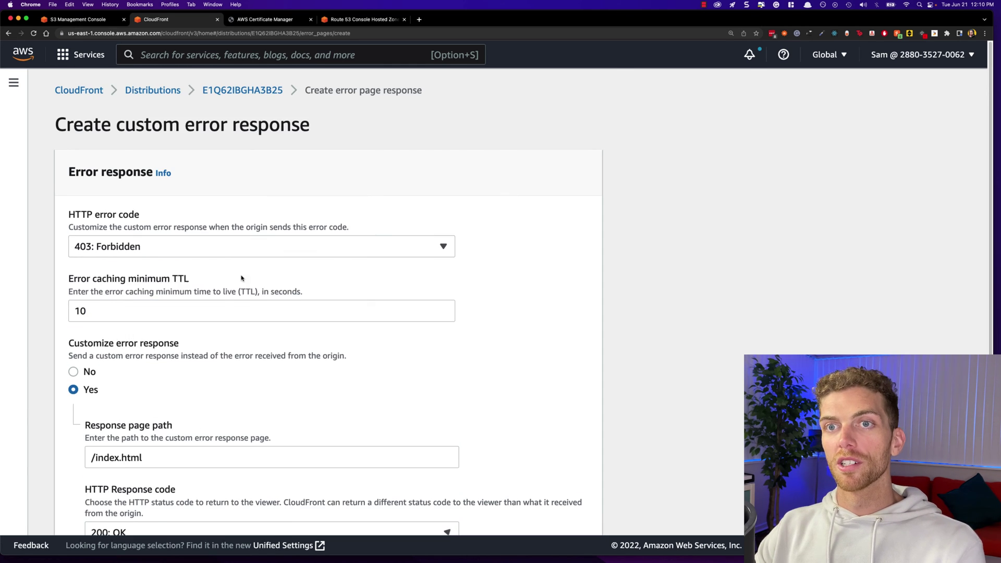
pyautogui.scroll(-2, 569, 371)
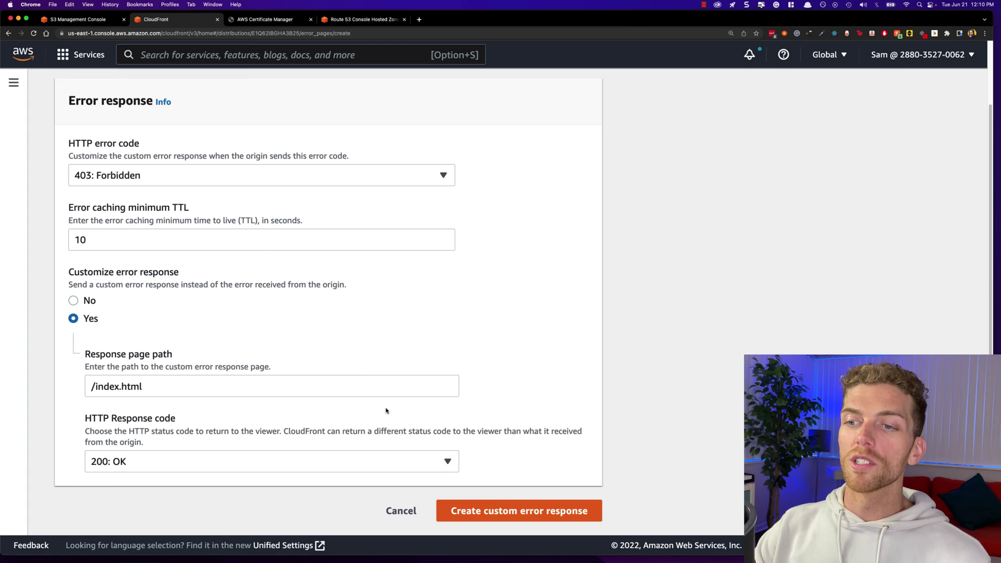
pyautogui.click(518, 511)
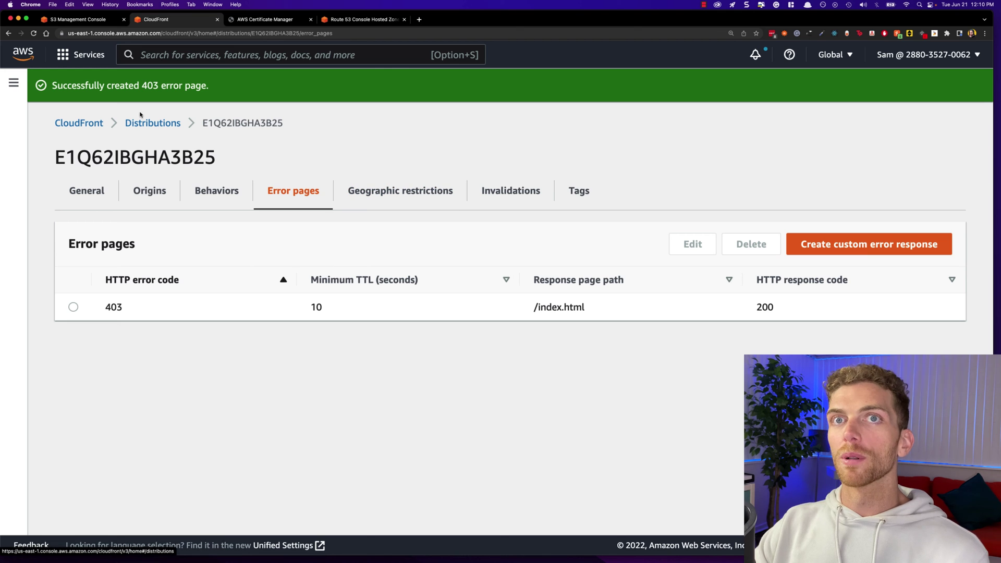
# Go back to the distributions list and open the distribution's general details to check its deployment status
pyautogui.click(152, 123)
pyautogui.click(159, 224)
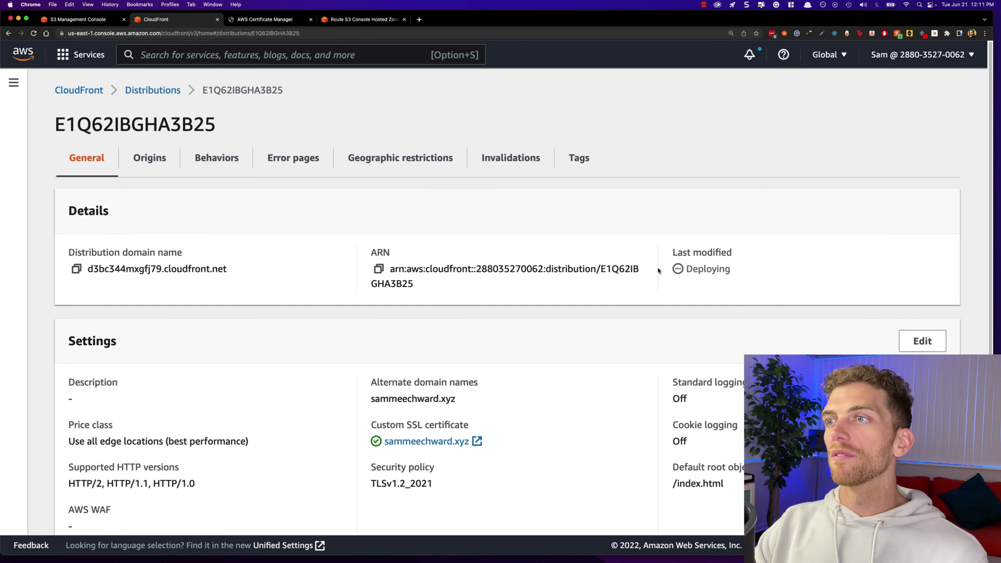
pyautogui.moveTo(725, 269)
pyautogui.mouseDown()
pyautogui.moveTo(736, 270)
pyautogui.moveTo(723, 278)
pyautogui.mouseUp()
pyautogui.click(740, 283)
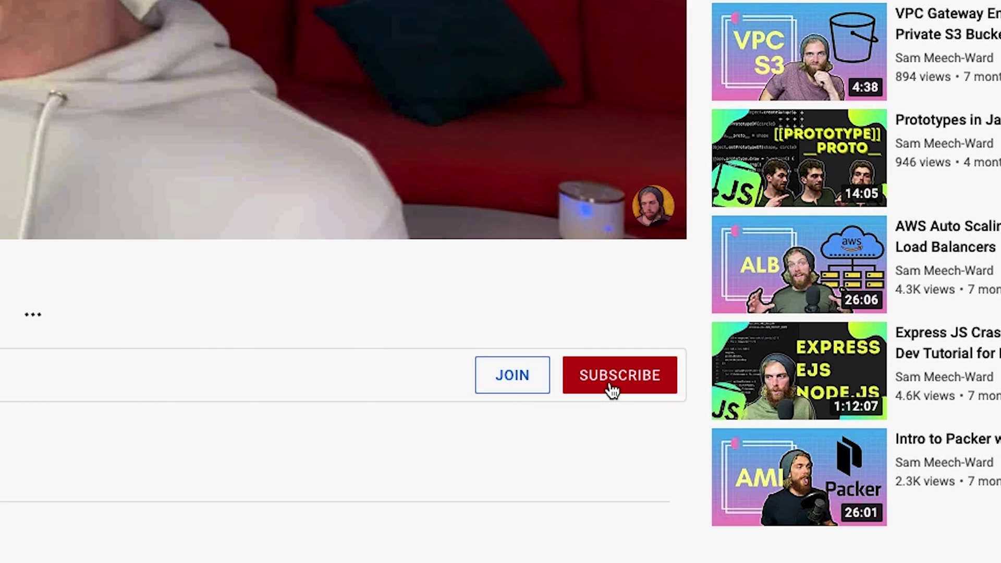
pyautogui.click(610, 385)
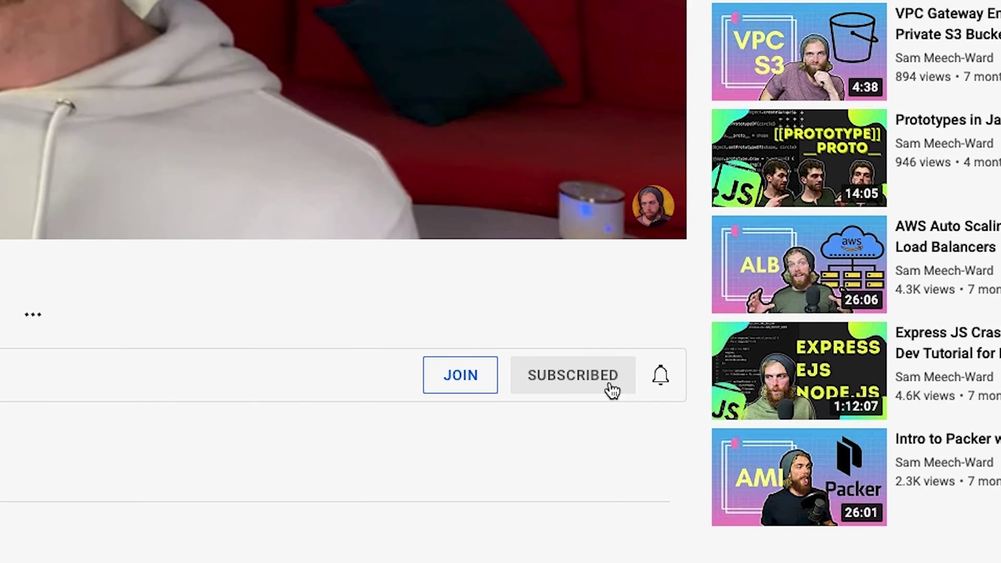
pyautogui.click(660, 379)
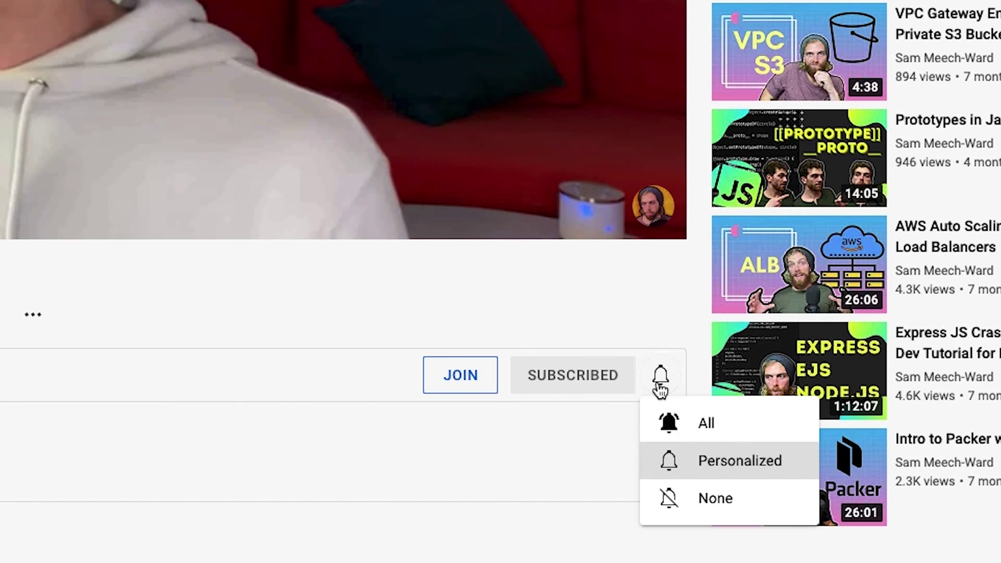
pyautogui.click(681, 420)
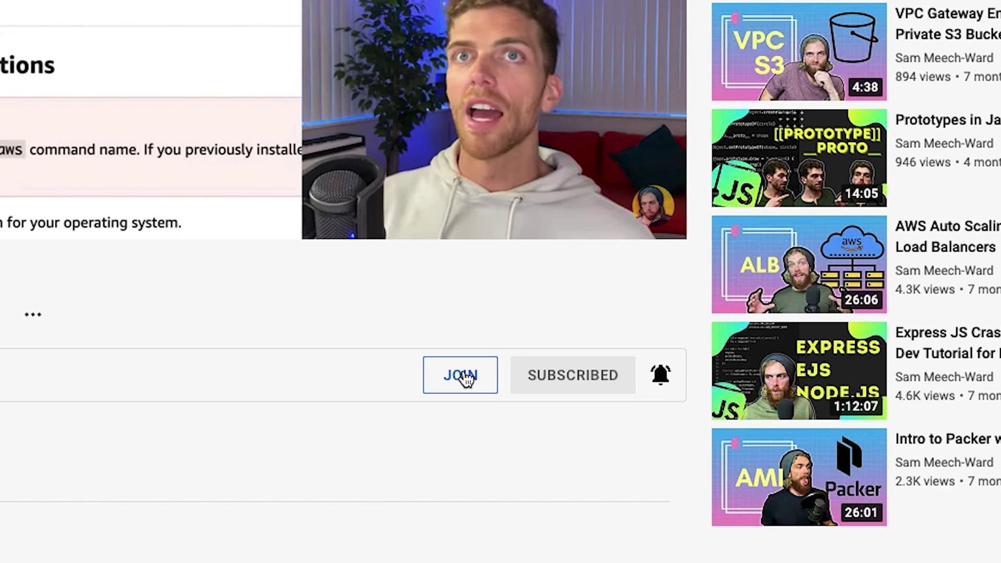
pyautogui.click(464, 378)
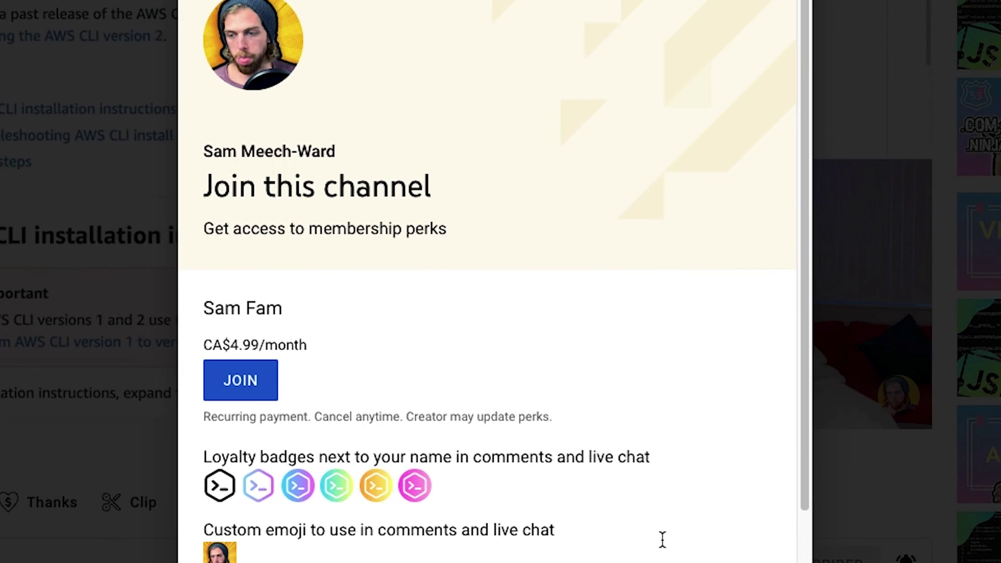
pyautogui.click(245, 376)
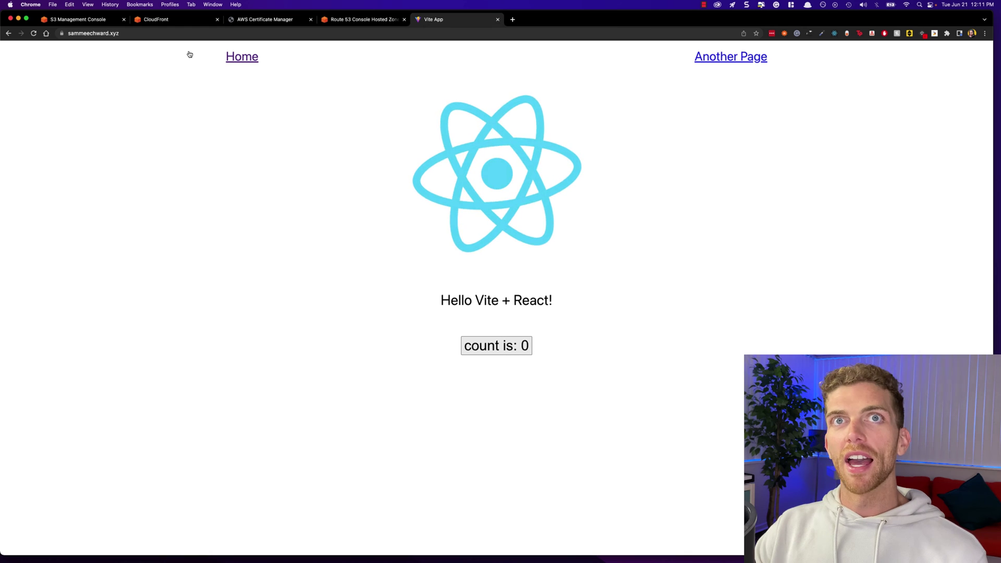
# Test the deployed site's routing by moving back and forth between the Home and Another Page links
pyautogui.click(738, 61)
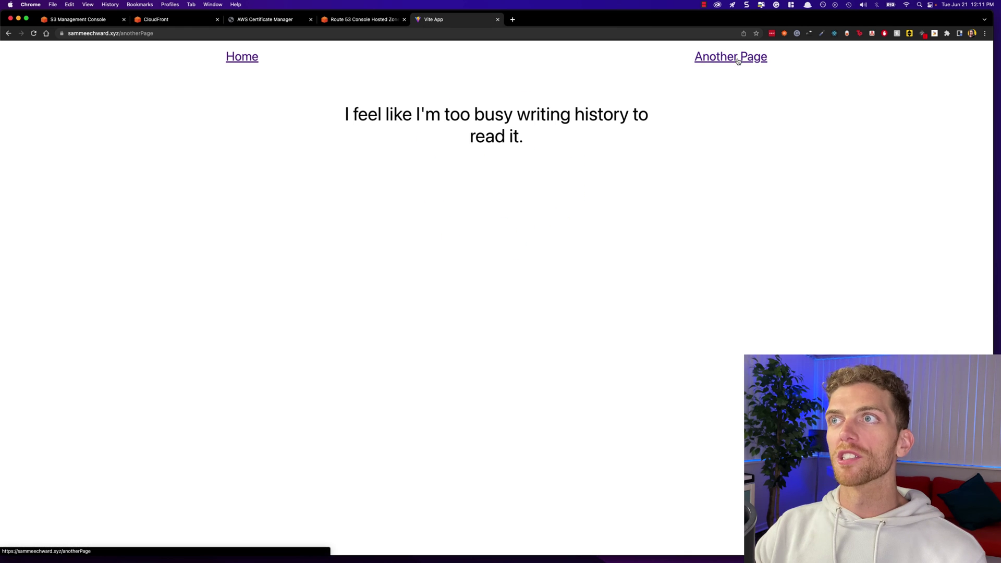
pyautogui.click(244, 60)
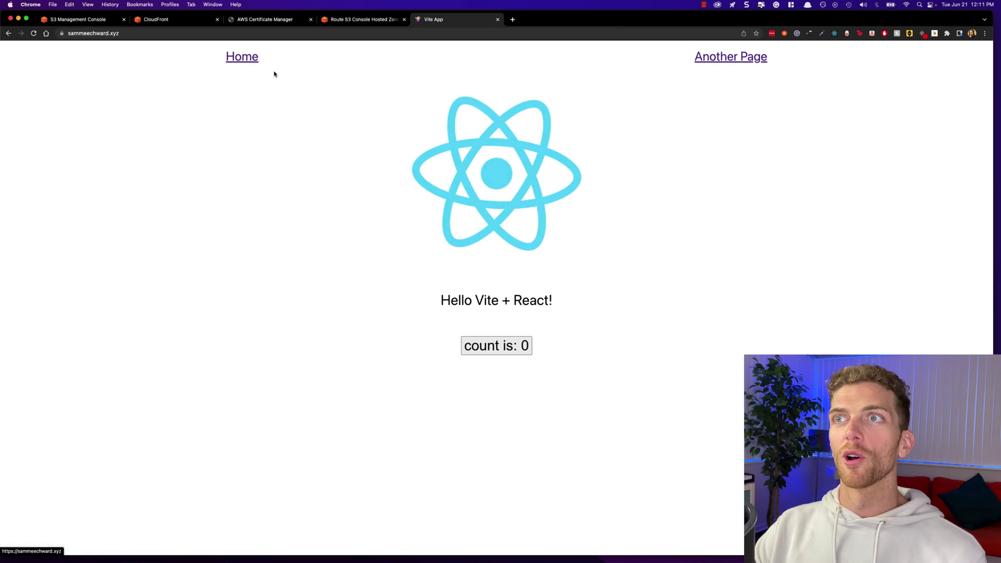
pyautogui.click(751, 60)
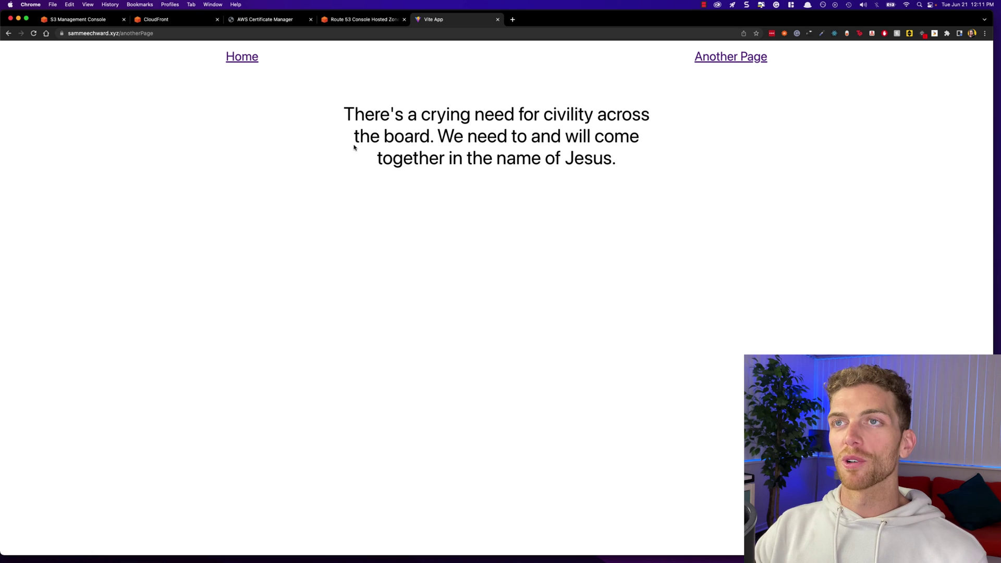
pyautogui.click(248, 62)
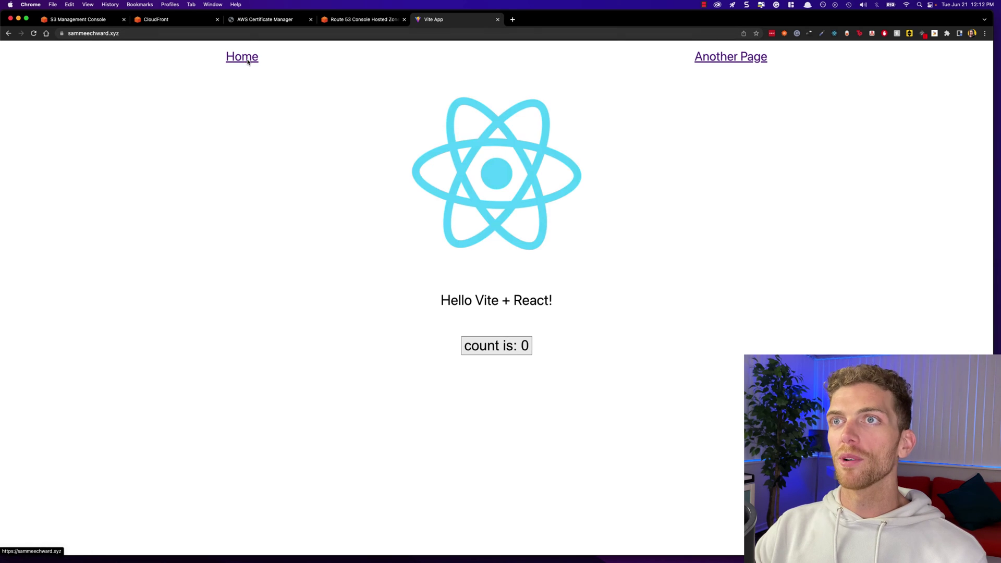
pyautogui.click(736, 55)
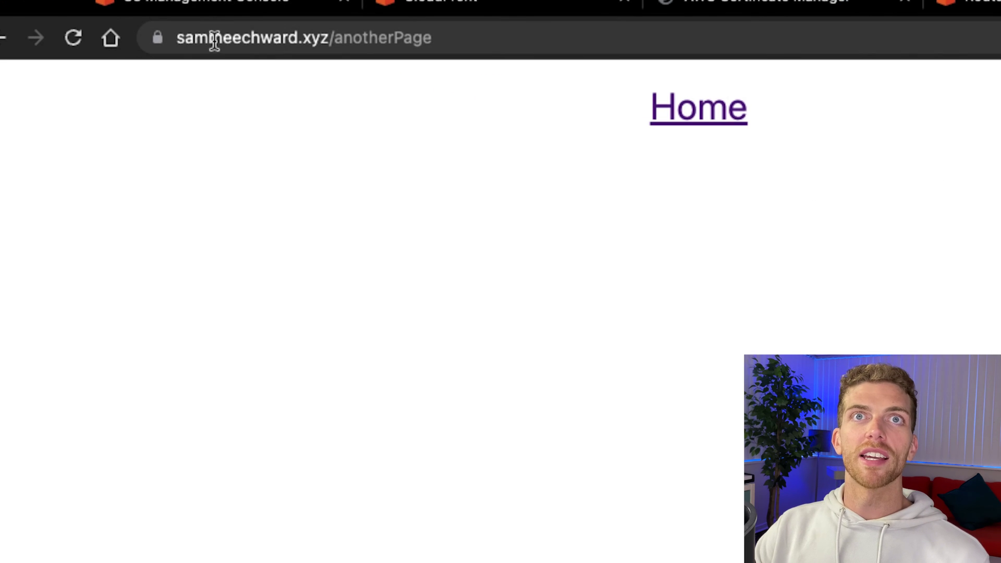
# Inspect the https protocol in the site's full address, and visit Home and Another Page once more
pyautogui.moveTo(214, 42); pyautogui.dragTo(316, 54)
pyautogui.doubleClick(204, 38)
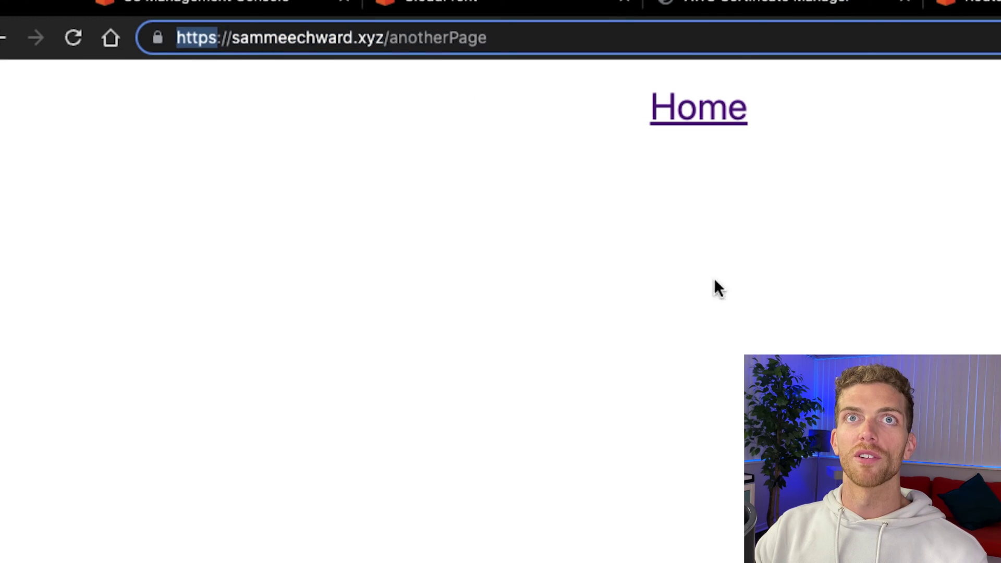
pyautogui.click(699, 108)
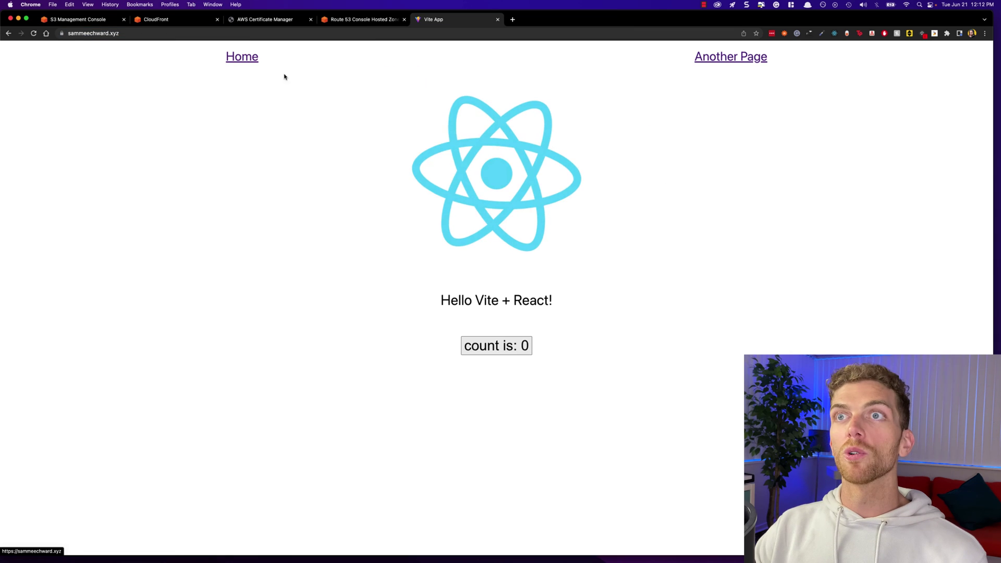
pyautogui.click(733, 55)
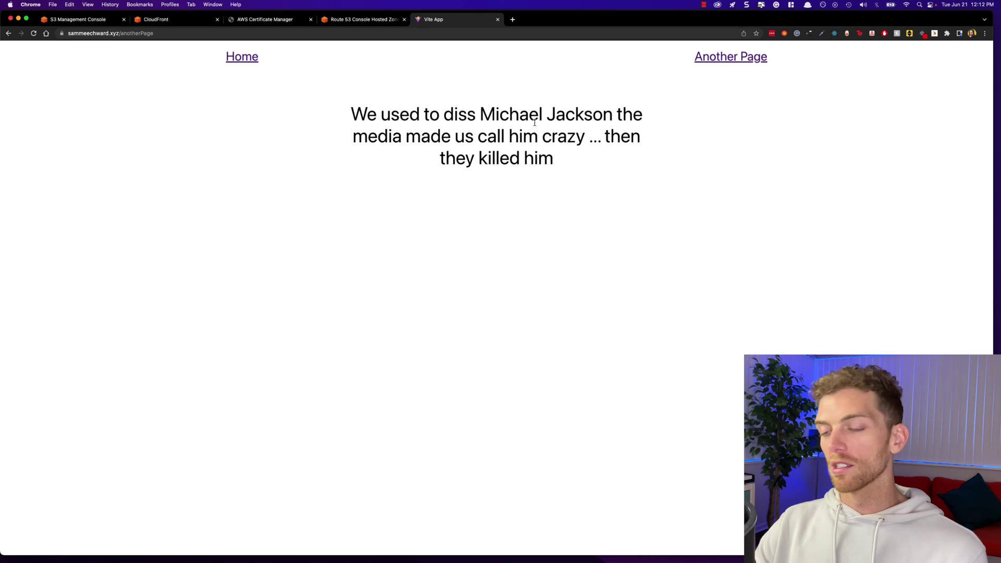
# Switch to VS Code, add a paragraph reading "Some Update" below the quote in AnotherPage.jsx, save it and check the live page
pyautogui.hotkey('ctrl', 'Right')
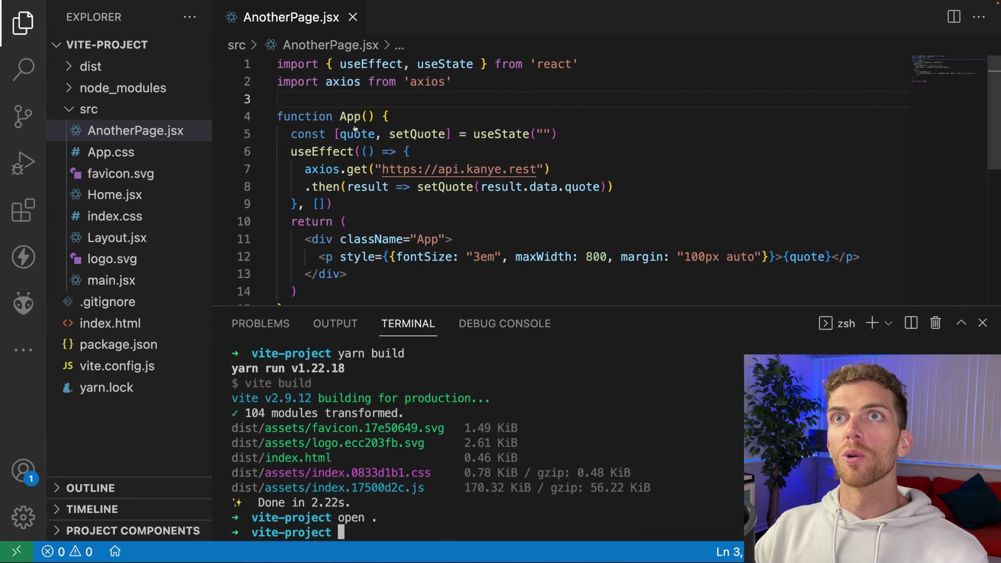
pyautogui.scroll(-2, 494, 247)
pyautogui.click(792, 190)
pyautogui.click(865, 164)
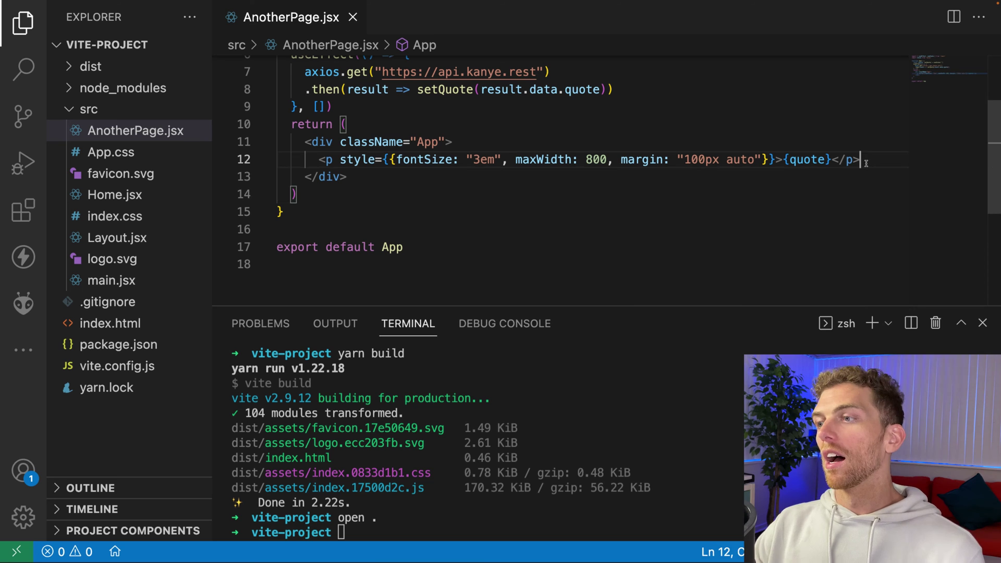
pyautogui.press('Return')
pyautogui.write('<p>')
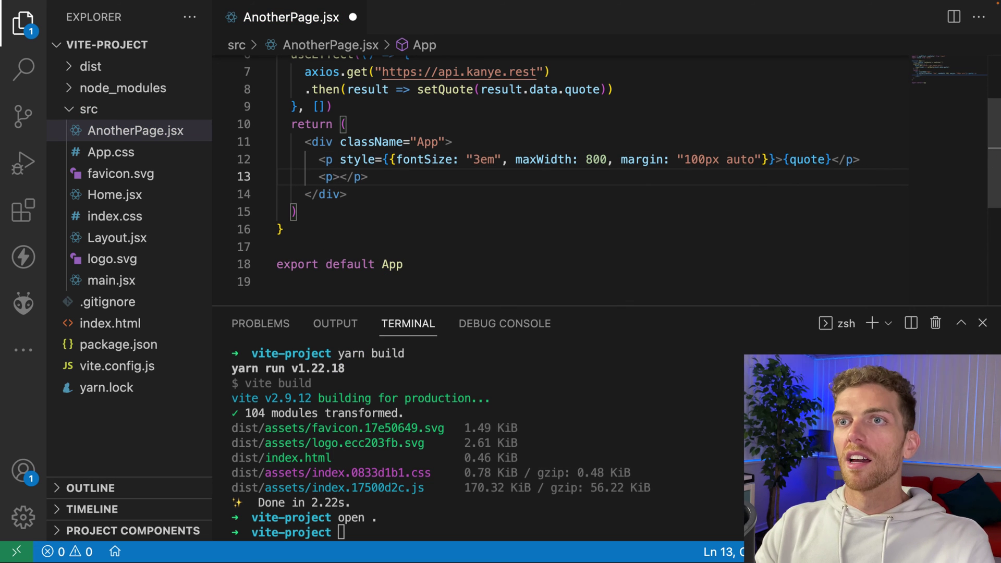
pyautogui.write('Some Update')
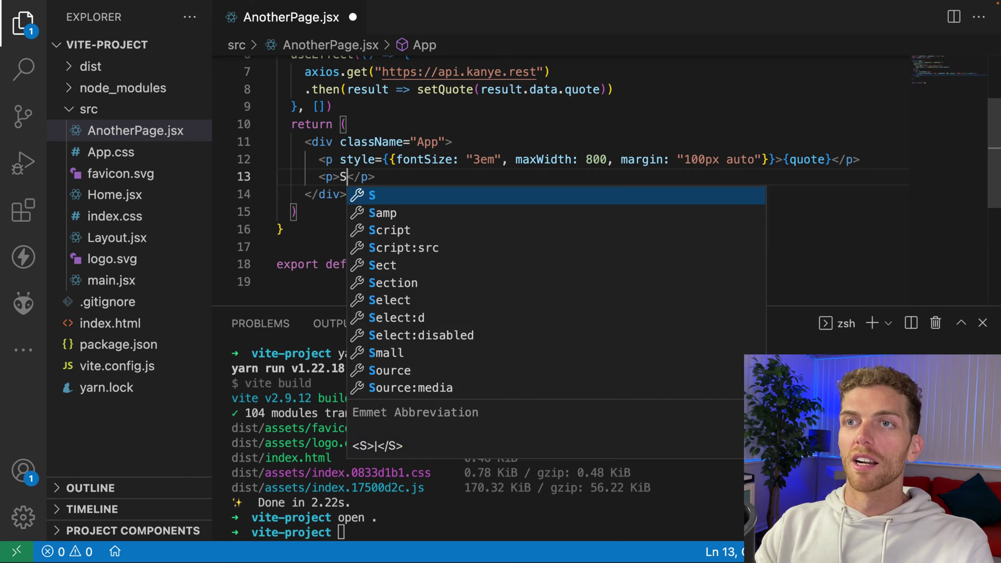
pyautogui.press('super+s')
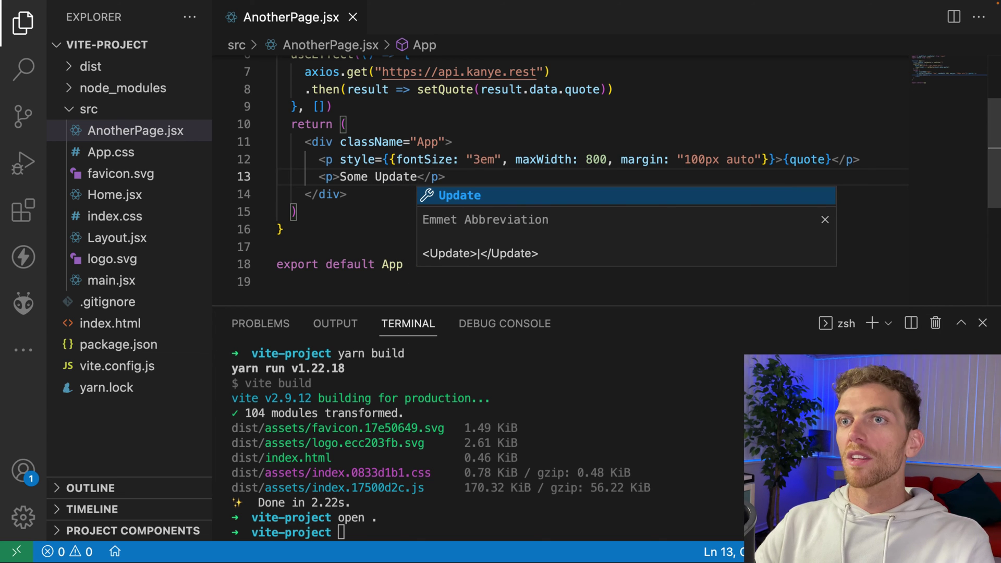
pyautogui.press('super+Tab')
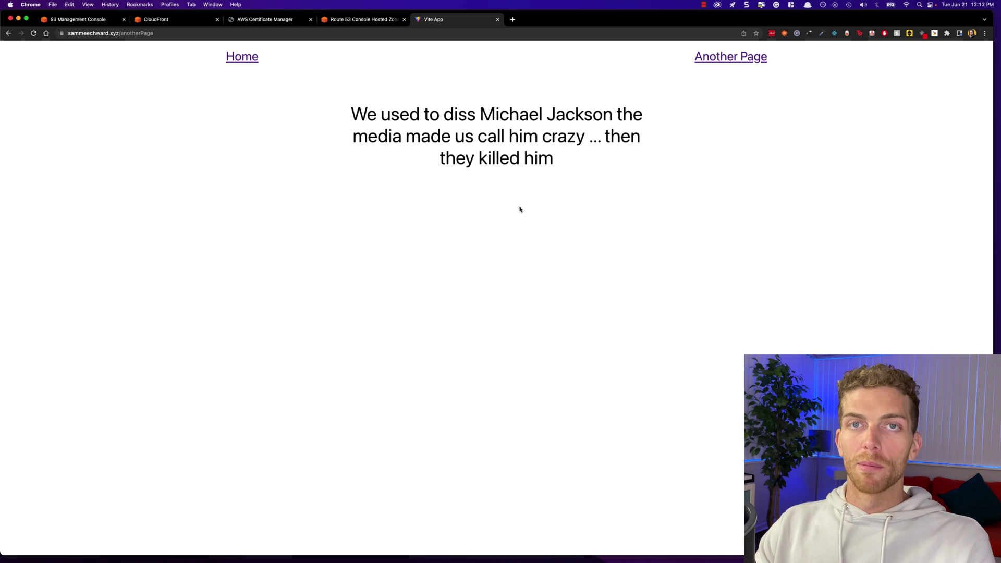
pyautogui.press('super+Tab')
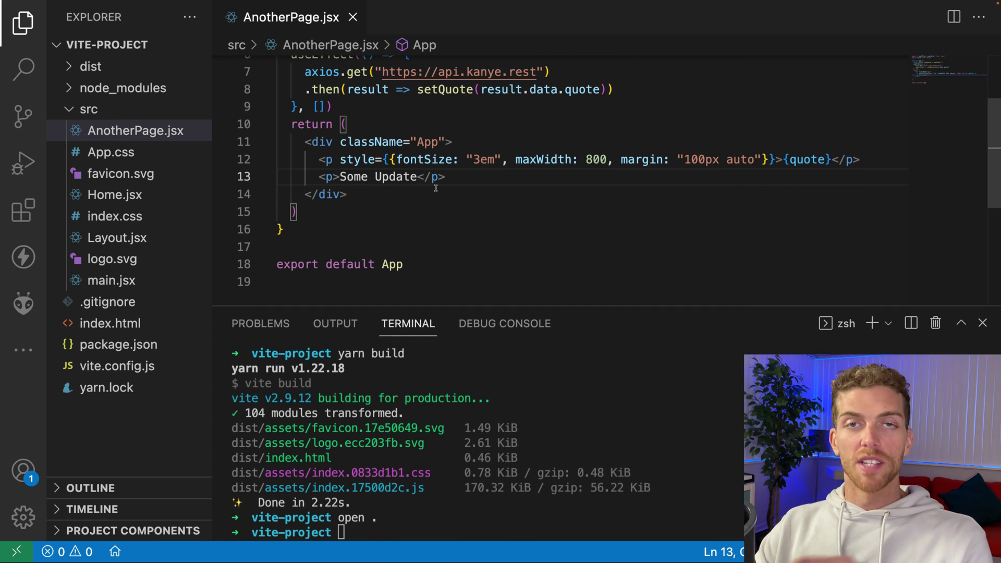
# Clear the terminal and rebuild the project for production with yarn build
pyautogui.click(666, 421)
pyautogui.write('clear')
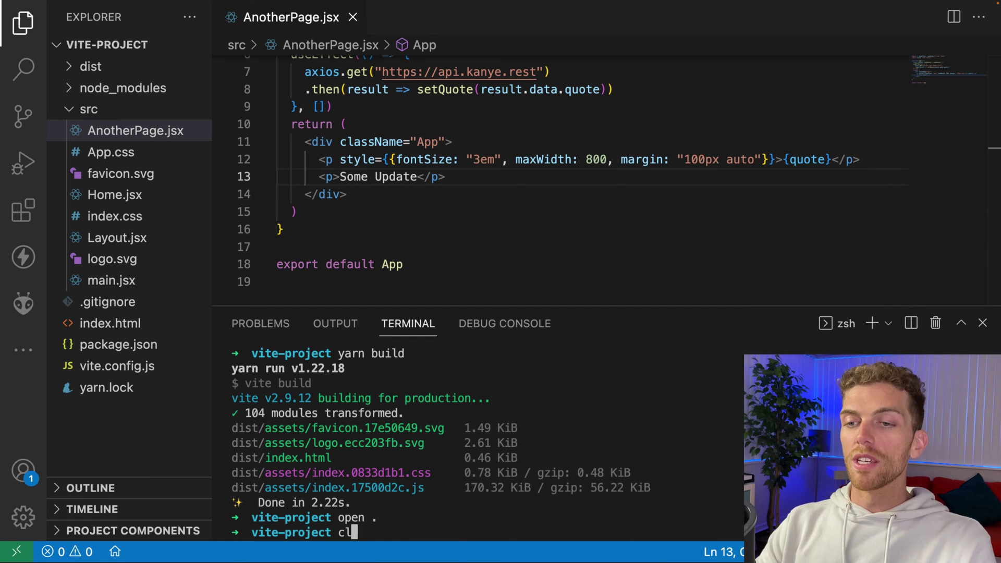
pyautogui.press('Return')
pyautogui.write('yarn build')
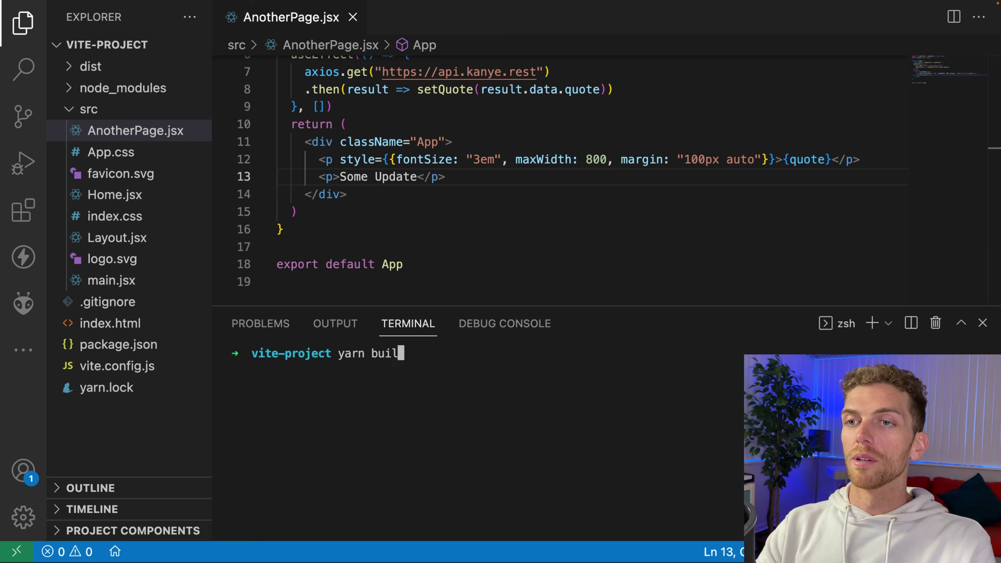
pyautogui.press('Return')
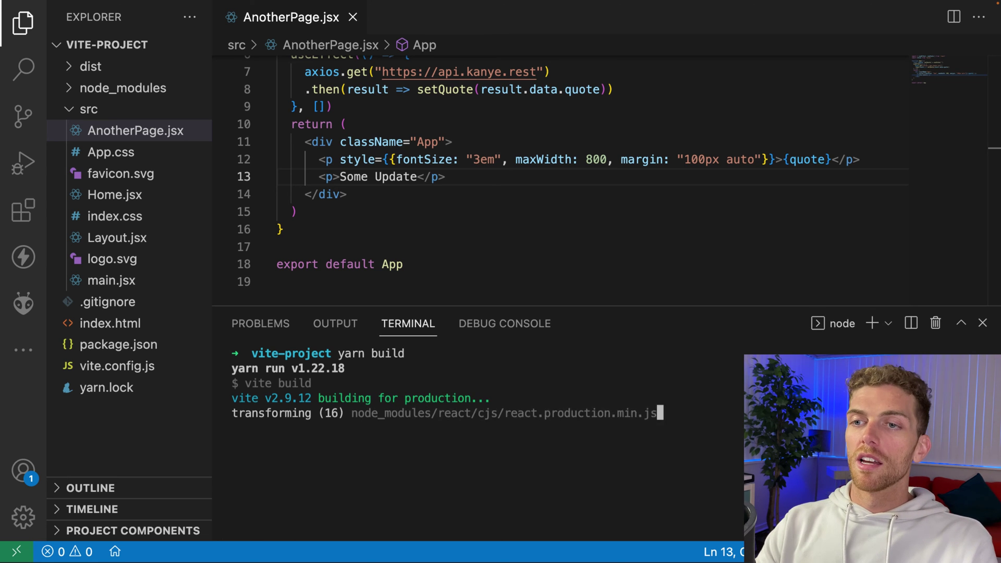
# Open the project folder in Finder from the terminal, go into dist and select the assets folder and index.html
pyautogui.write('open .')
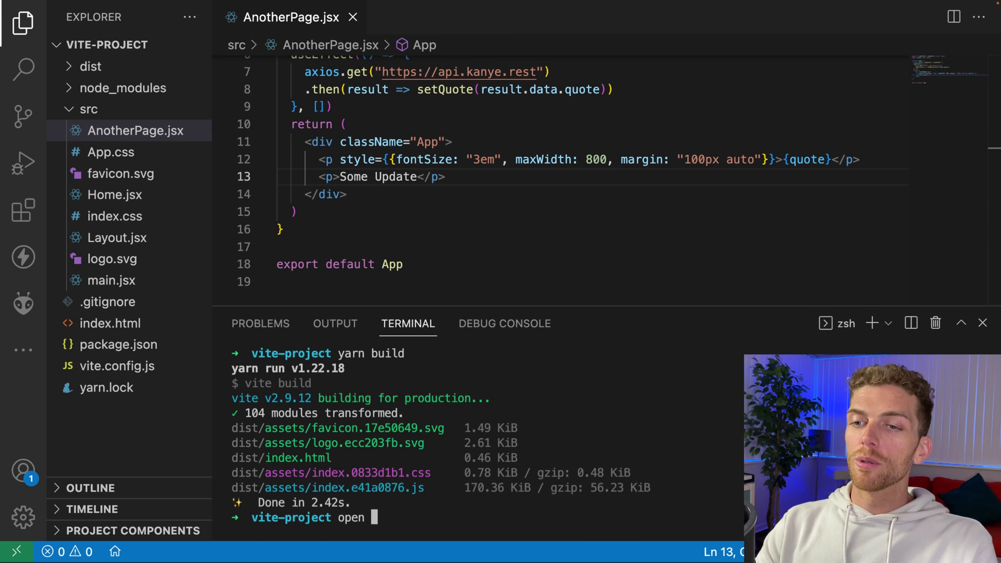
pyautogui.press('Return')
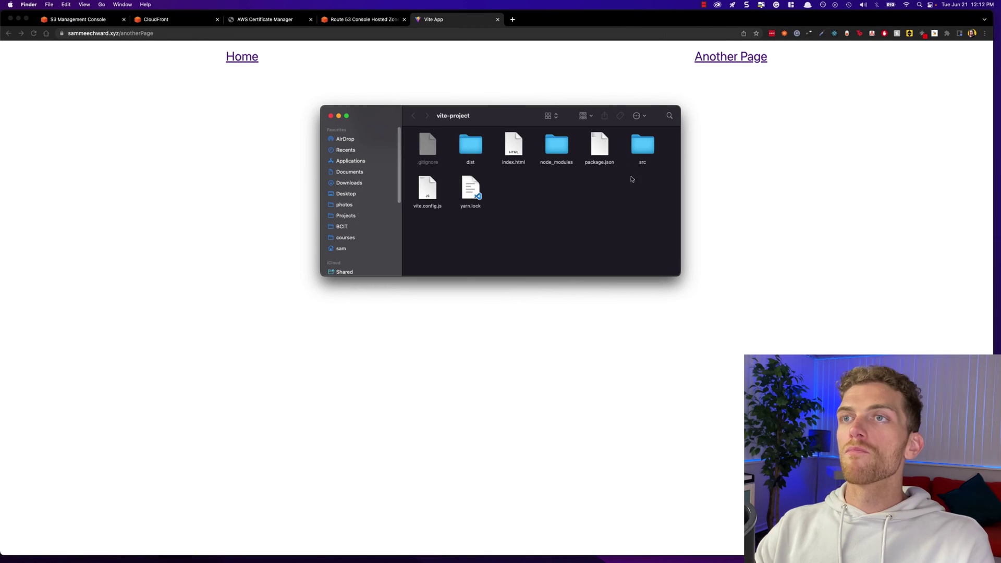
pyautogui.doubleClick(472, 147)
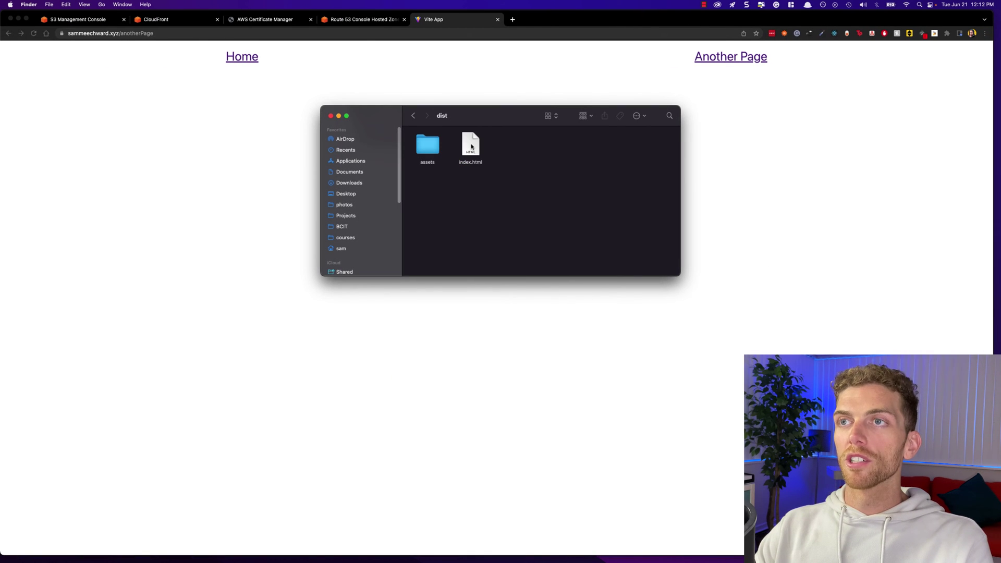
pyautogui.moveTo(532, 201); pyautogui.dragTo(429, 142)
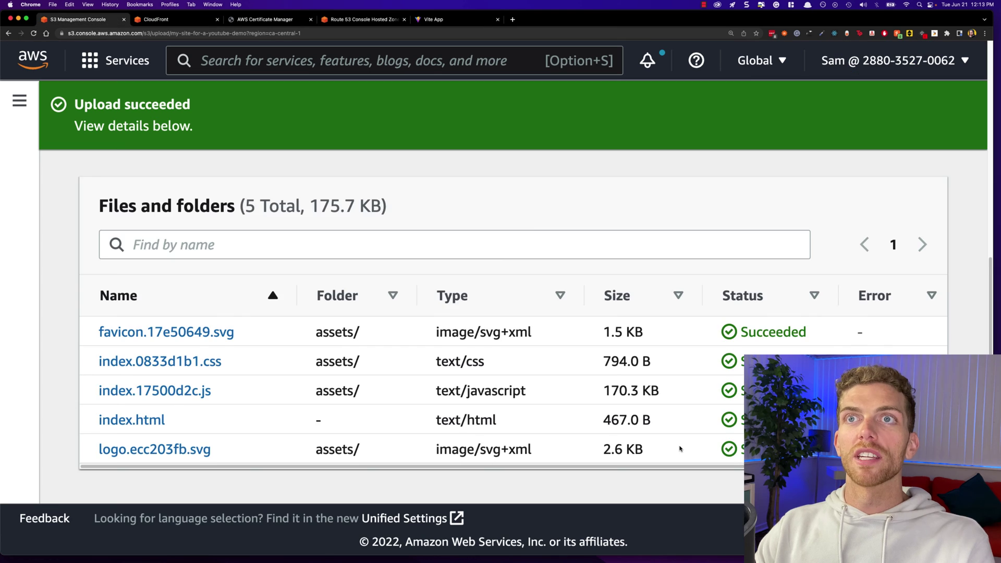
# Close the earlier upload report and upload the assets folder and index.html from dist to the my-site-for-a-youtube-demo bucket
pyautogui.scroll(5, 239, 315)
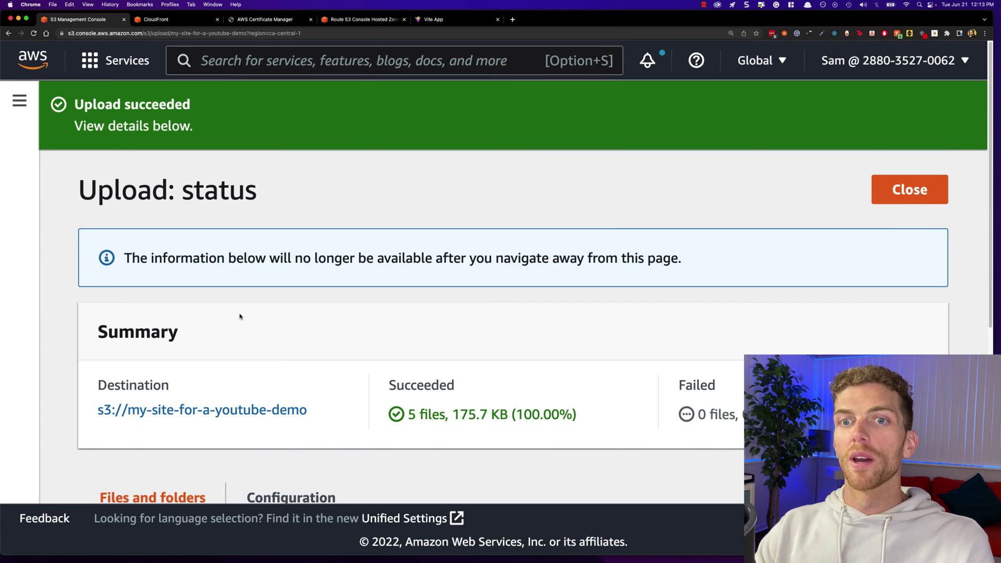
pyautogui.click(907, 189)
pyautogui.scroll(-5, 906, 199)
pyautogui.press('super+Tab')
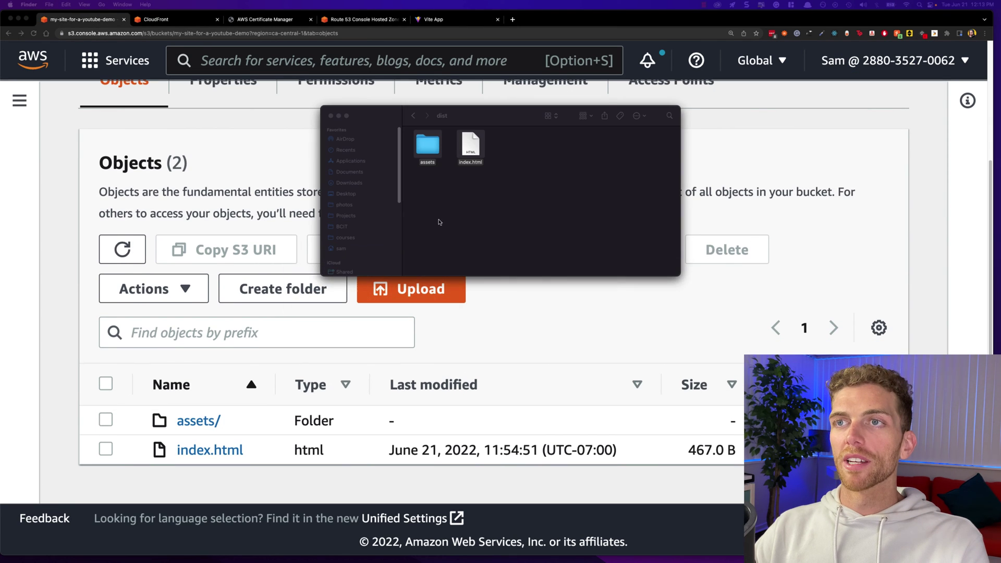
pyautogui.moveTo(536, 187); pyautogui.dragTo(480, 375)
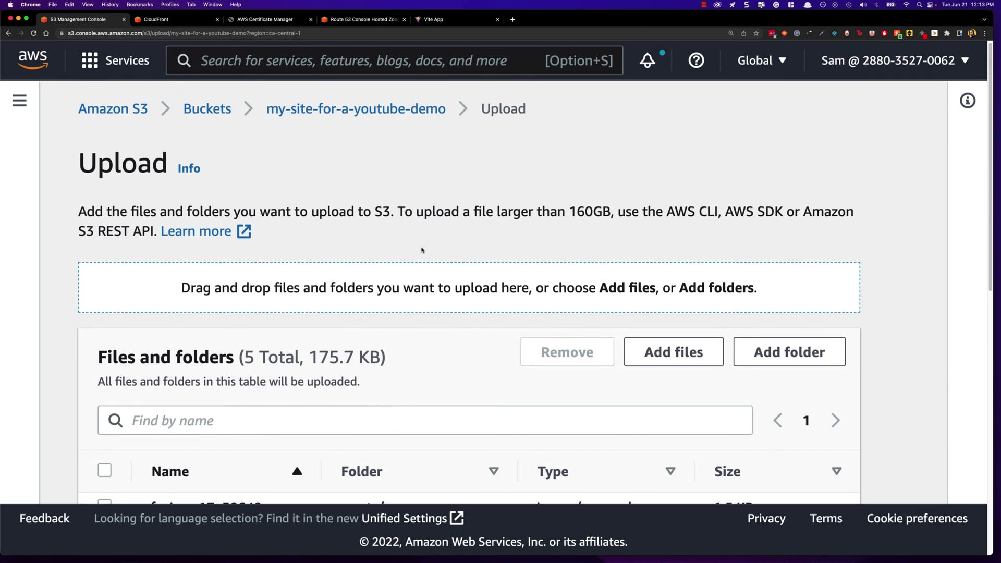
pyautogui.scroll(-7, 756, 415)
pyautogui.scroll(-4, 755, 415)
pyautogui.click(813, 470)
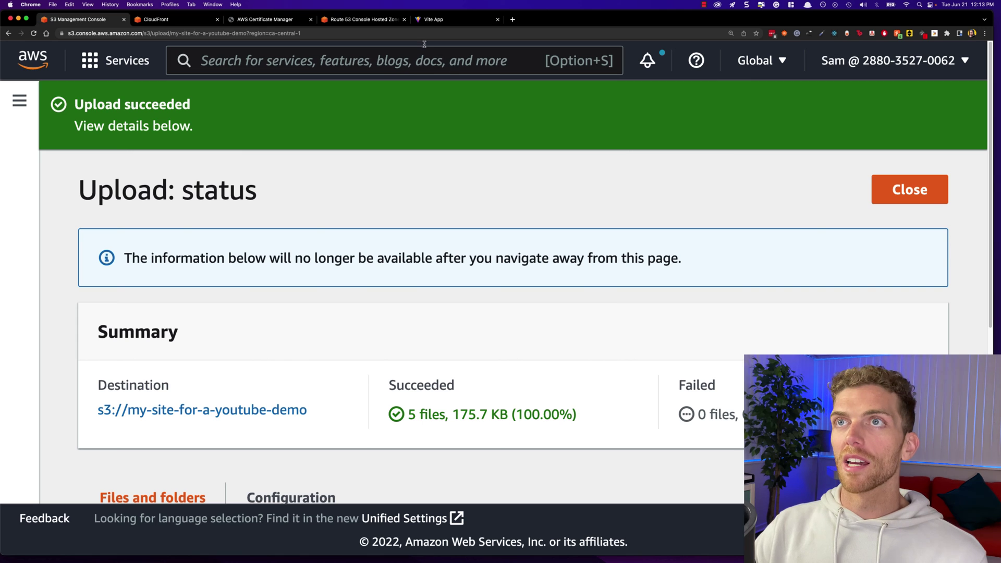
# Check the live page and create a CloudFront invalidation for the distribution with the object path /*
pyautogui.click(426, 21)
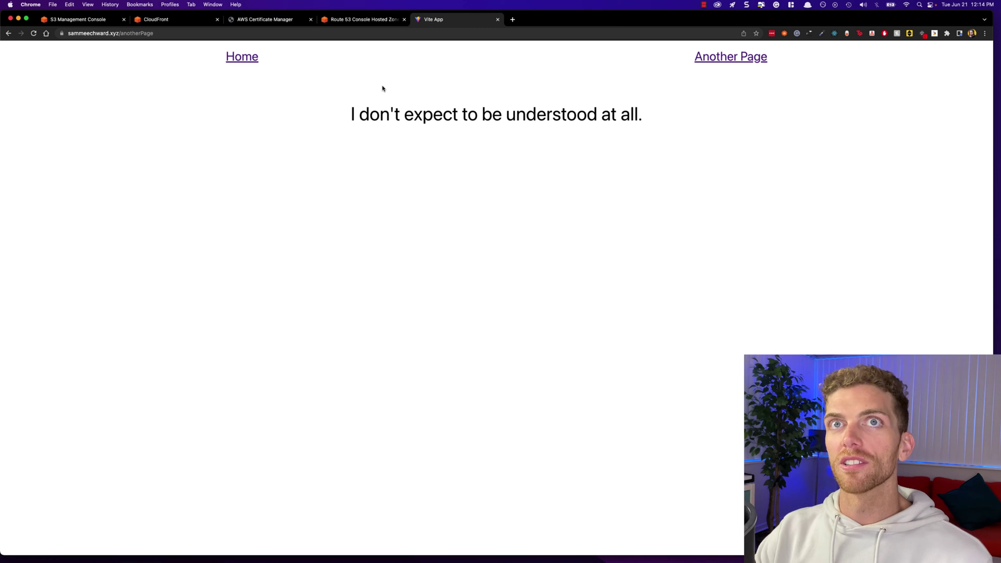
pyautogui.click(184, 19)
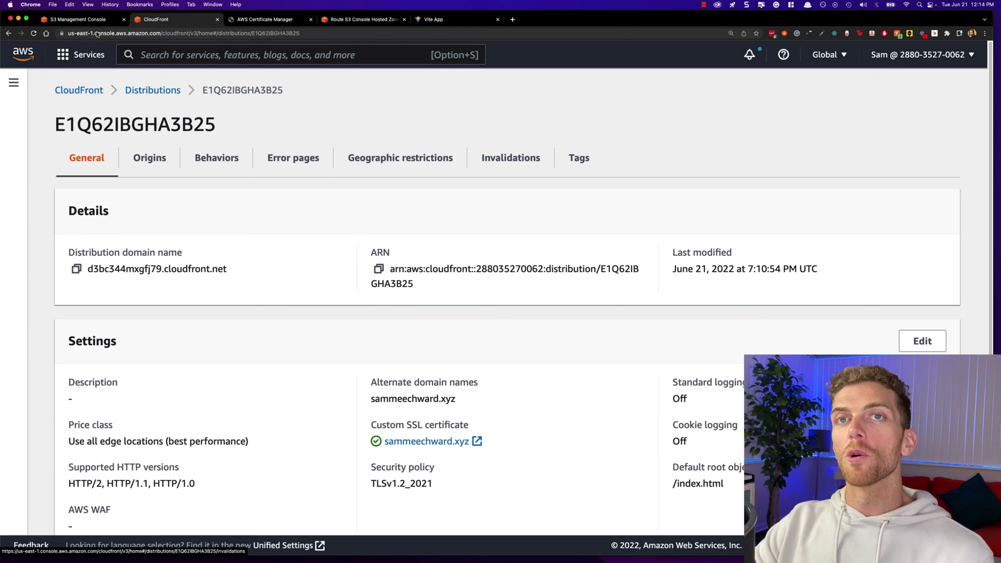
pyautogui.click(523, 158)
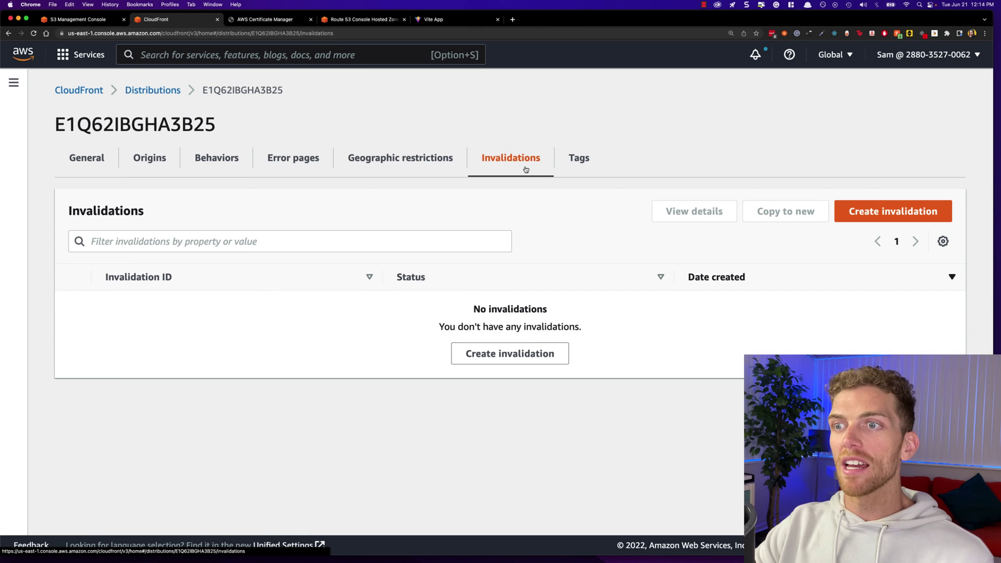
pyautogui.click(883, 208)
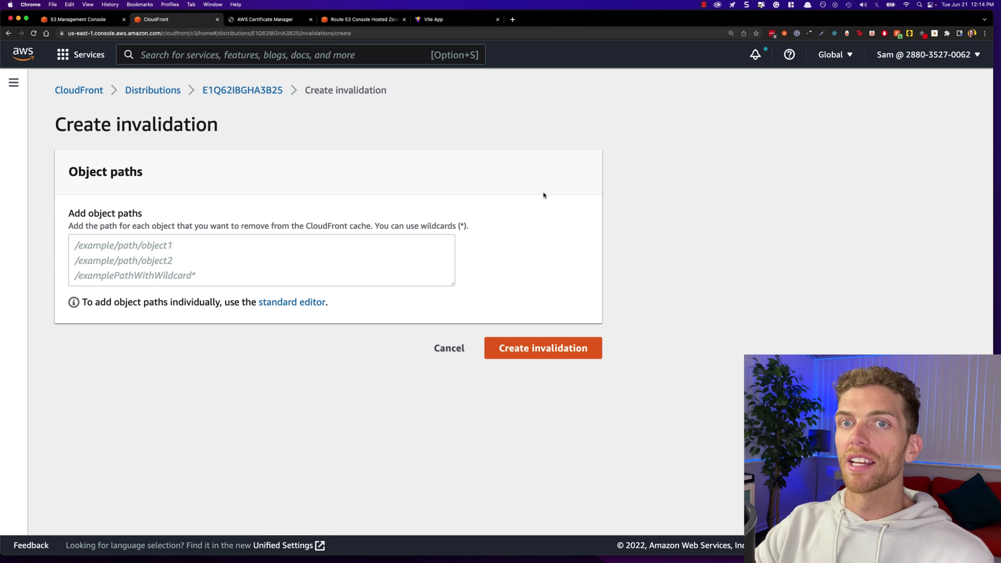
pyautogui.click(363, 249)
pyautogui.write('/*')
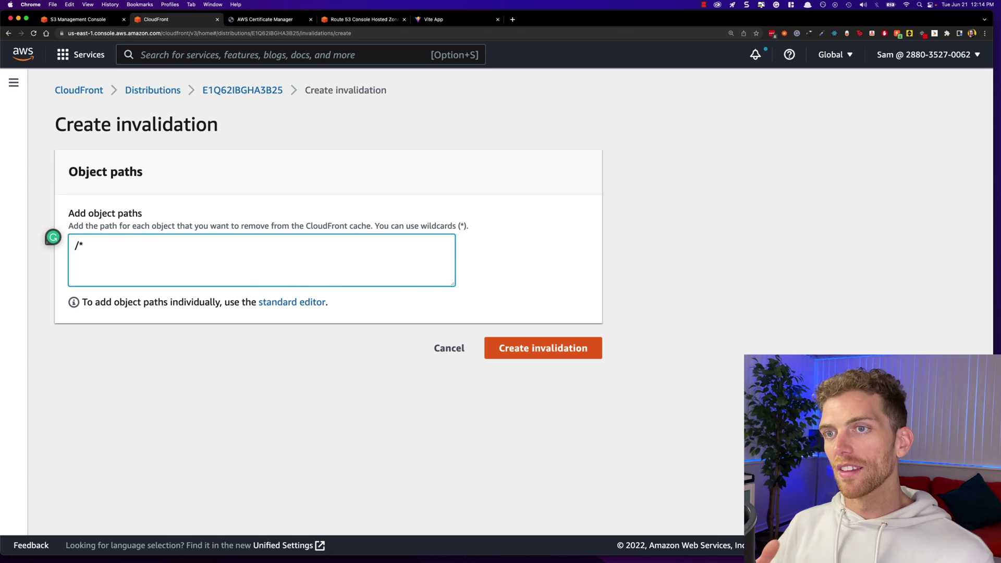
pyautogui.click(563, 351)
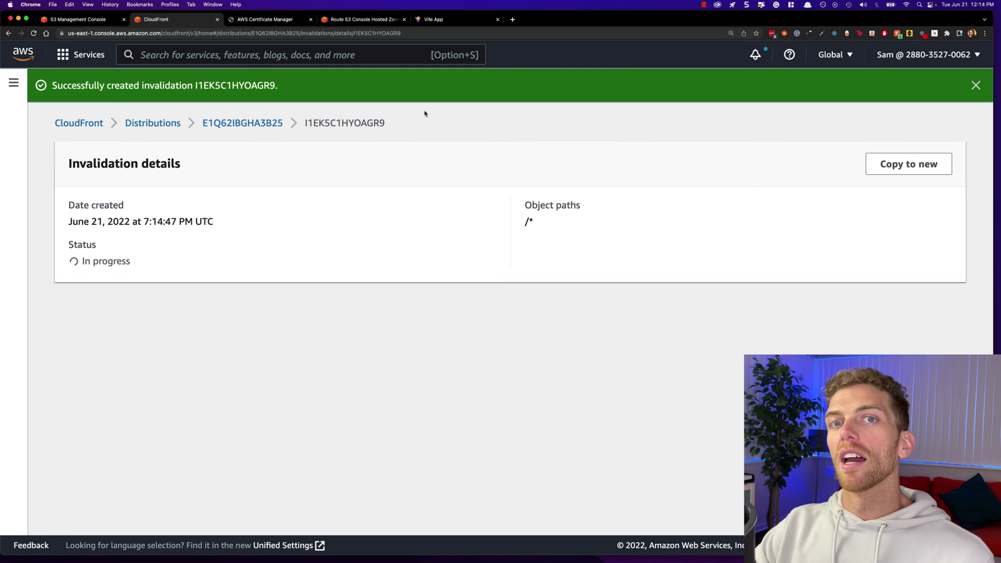
# Inspect the invalidation's status and check the live Another Page for the updated content
pyautogui.moveTo(128, 261); pyautogui.dragTo(65, 245)
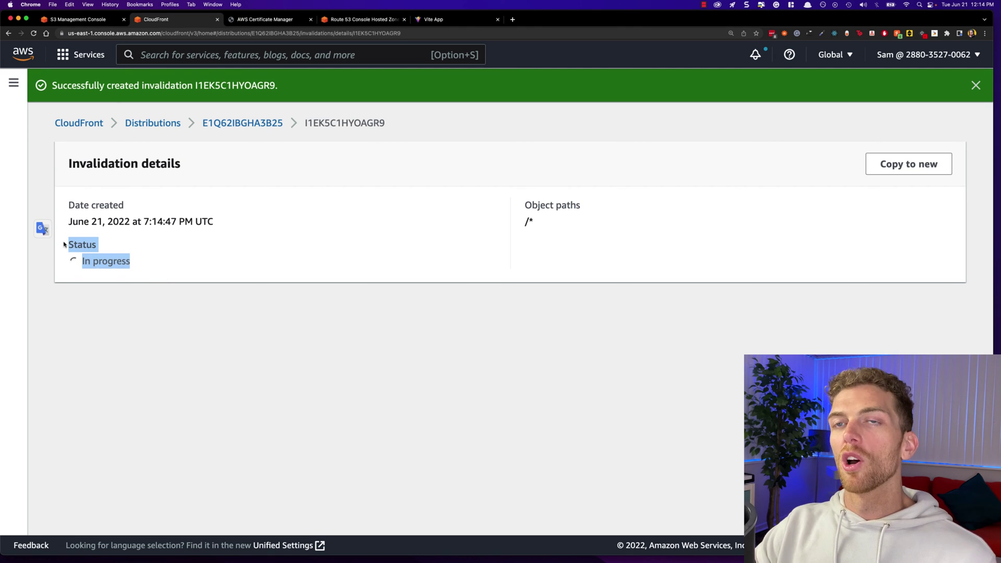
pyautogui.click(449, 17)
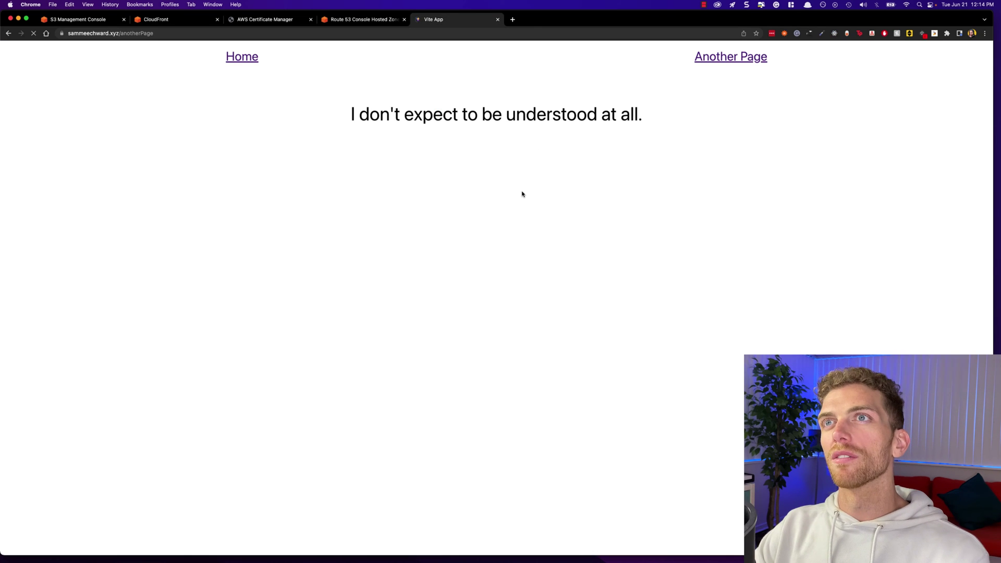
pyautogui.moveTo(521, 179); pyautogui.dragTo(436, 157)
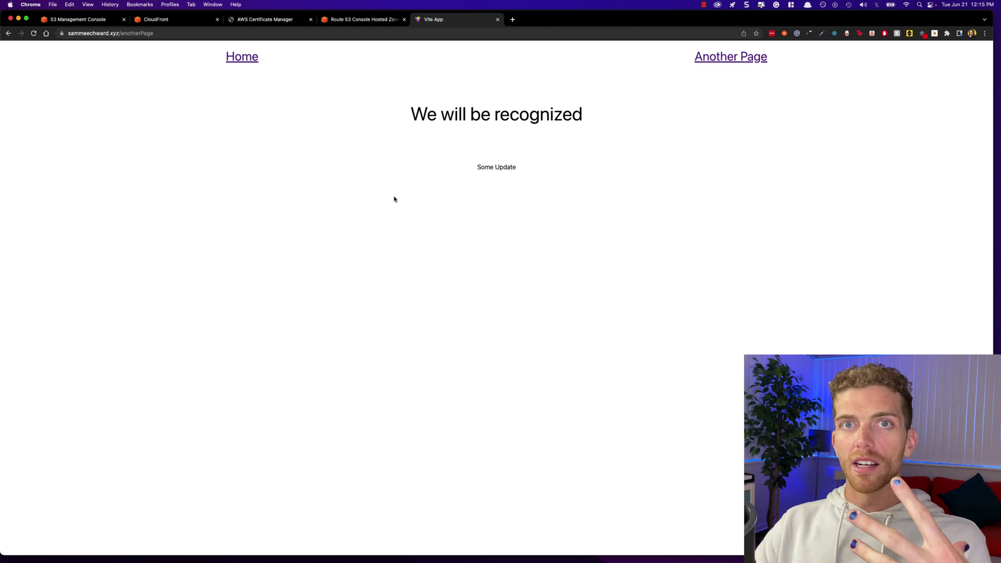
# Review the VS Code project, S3 upload, certificate, Route 53 records and CloudFront invalidation, and return to the distribution
pyautogui.press('super+Tab')
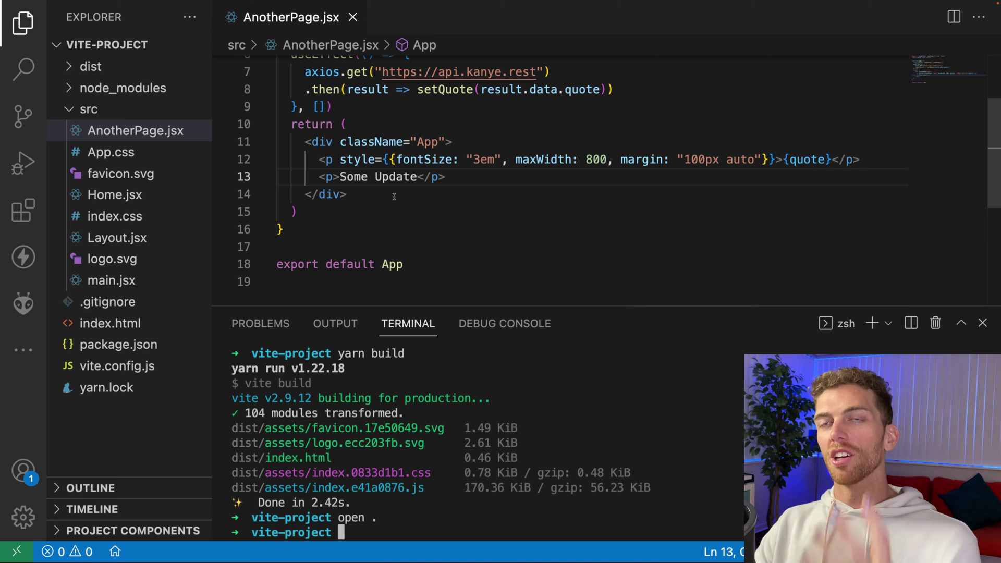
pyautogui.press('super+Tab')
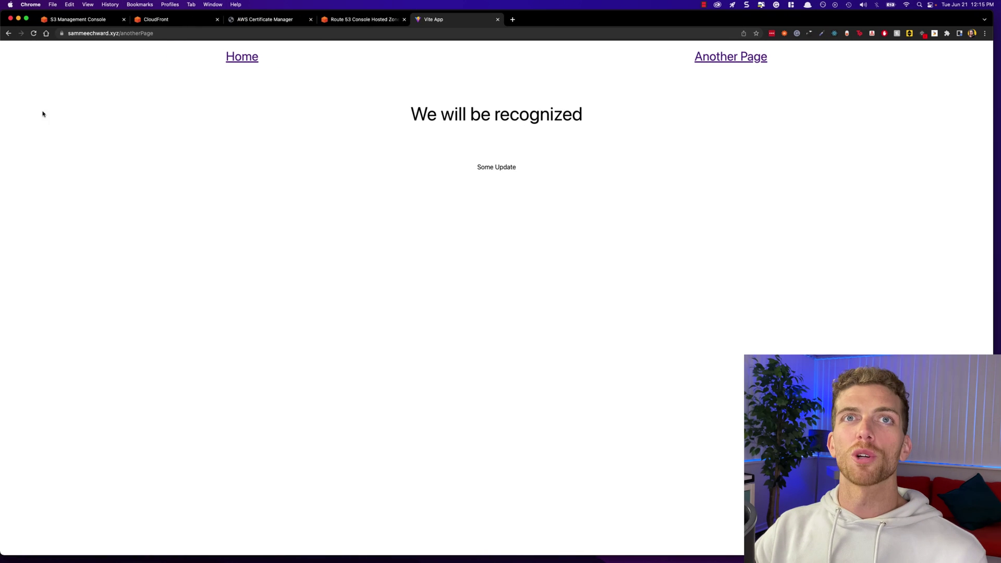
pyautogui.click(73, 19)
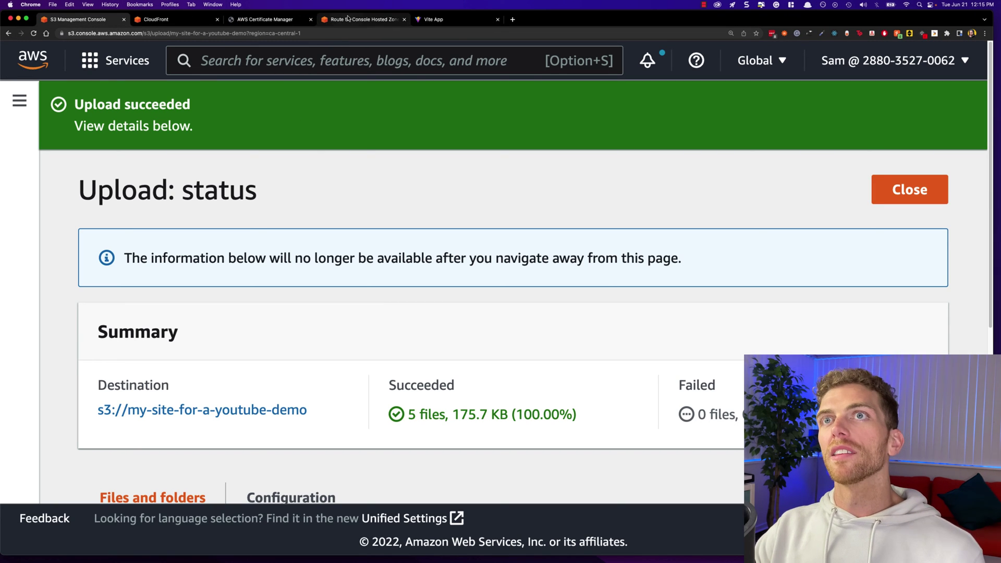
pyautogui.click(266, 20)
pyautogui.click(359, 20)
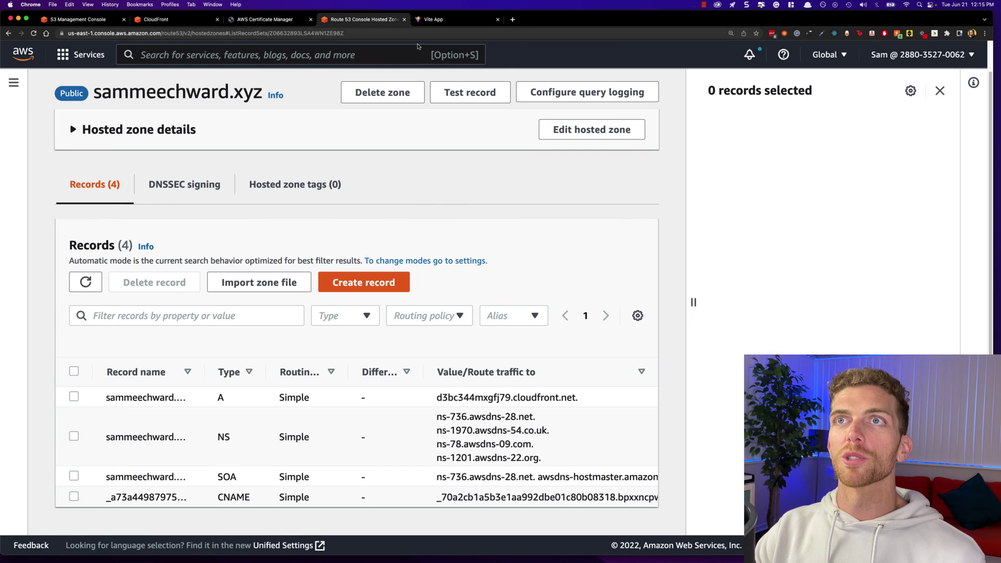
pyautogui.click(156, 19)
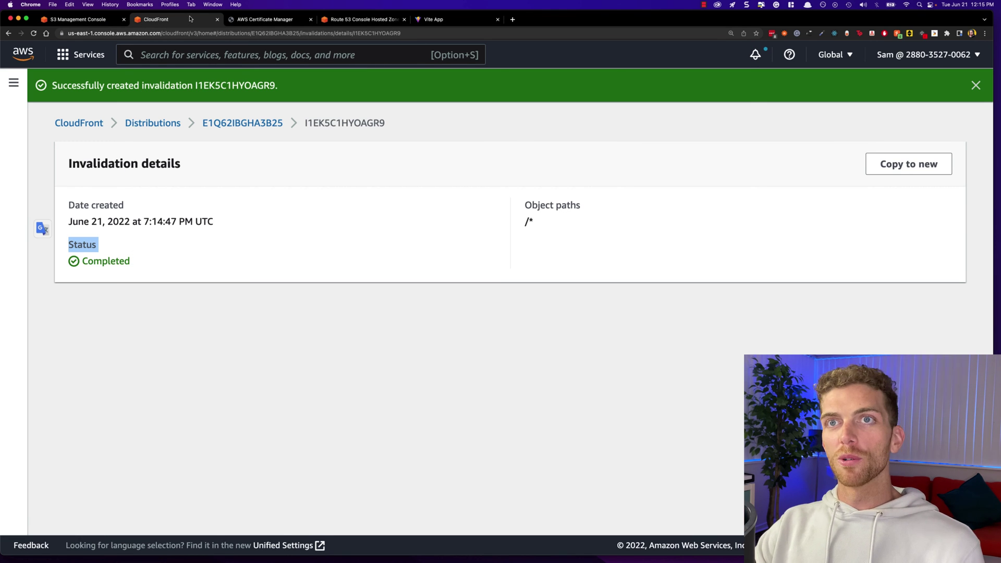
pyautogui.click(242, 123)
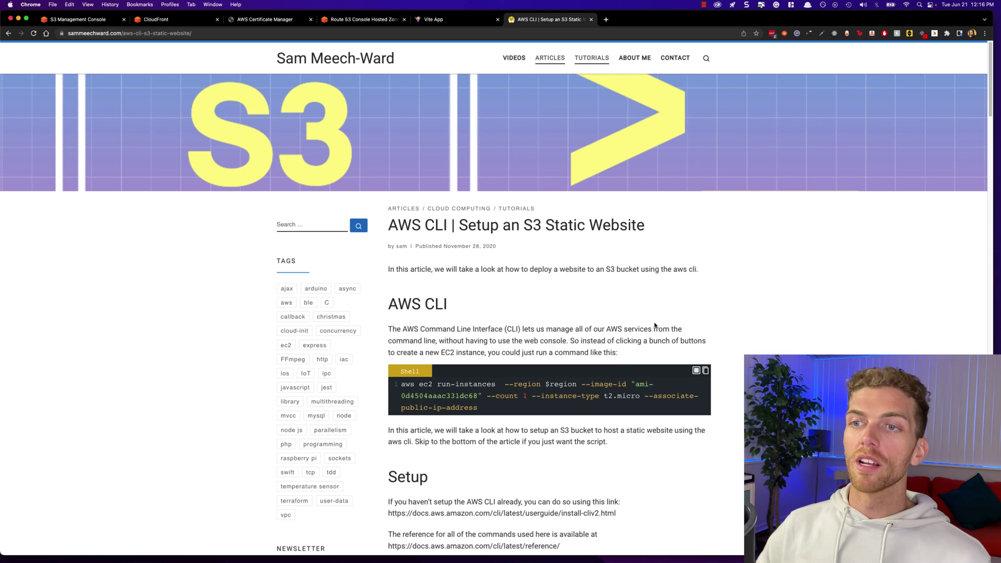
# Find the section on uploading a static website in the AWS CLI article and select its aws s3 sync command
pyautogui.scroll(-20, 596, 290)
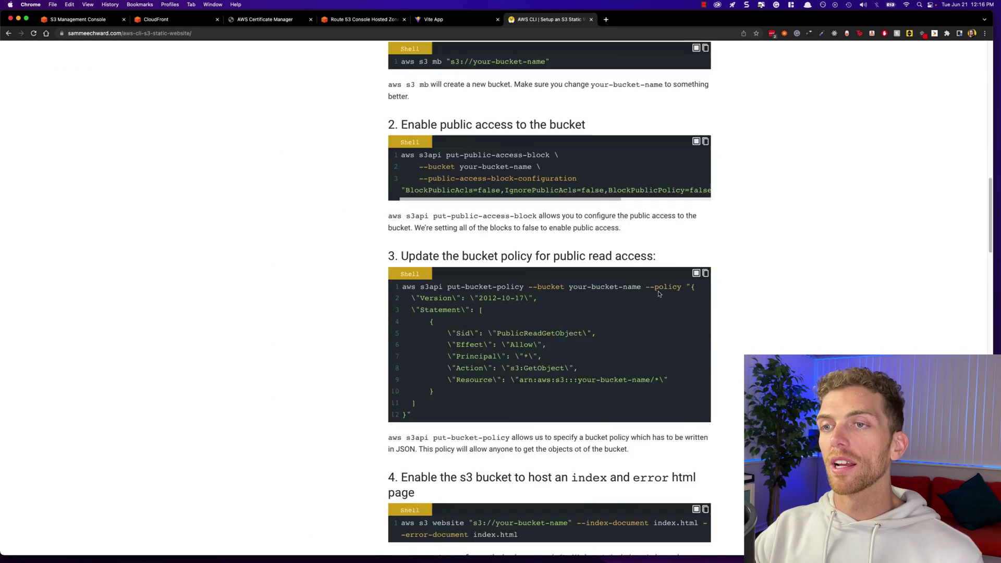
pyautogui.scroll(-1, 649, 293)
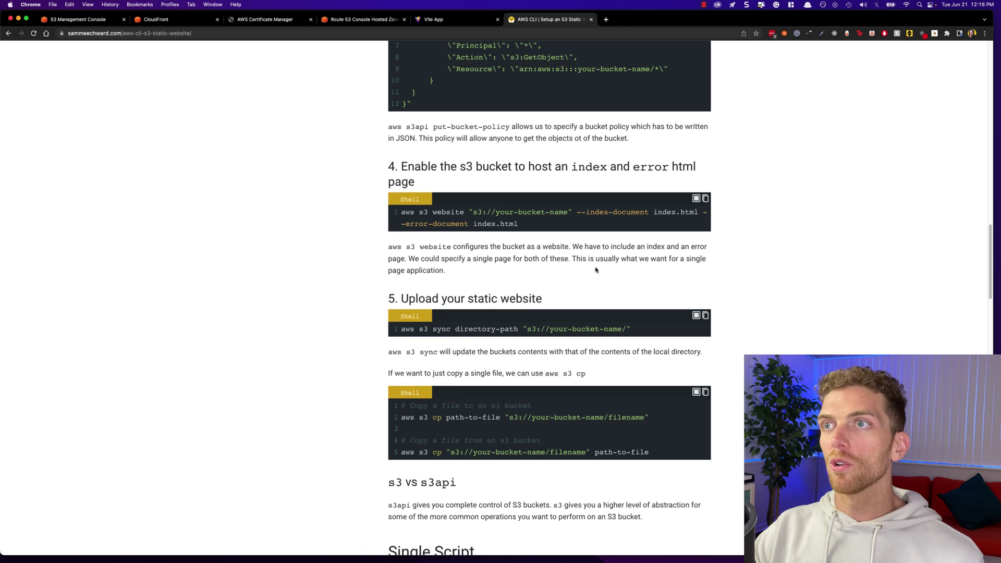
pyautogui.scroll(-3, 595, 268)
pyautogui.scroll(-2, 594, 269)
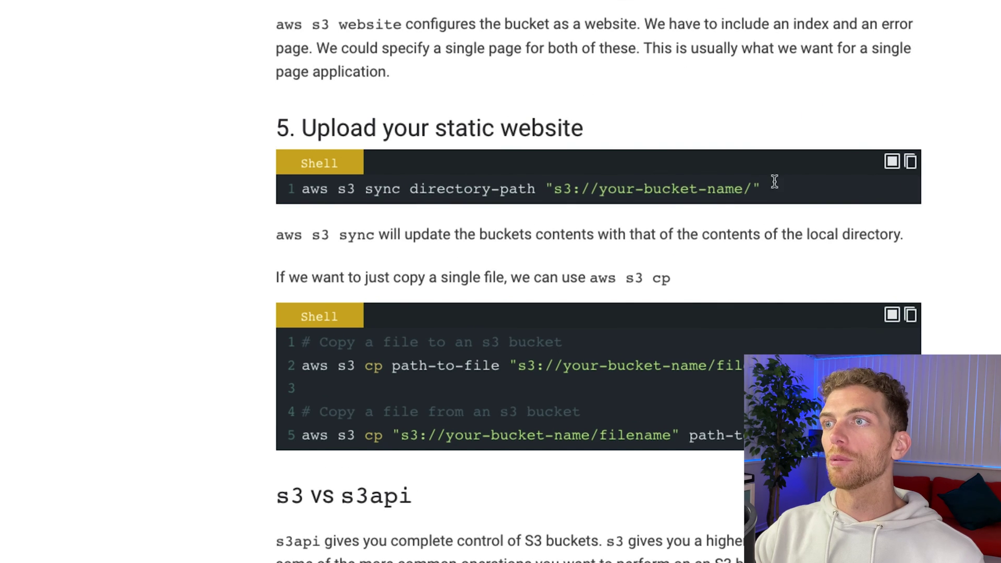
pyautogui.click(300, 187)
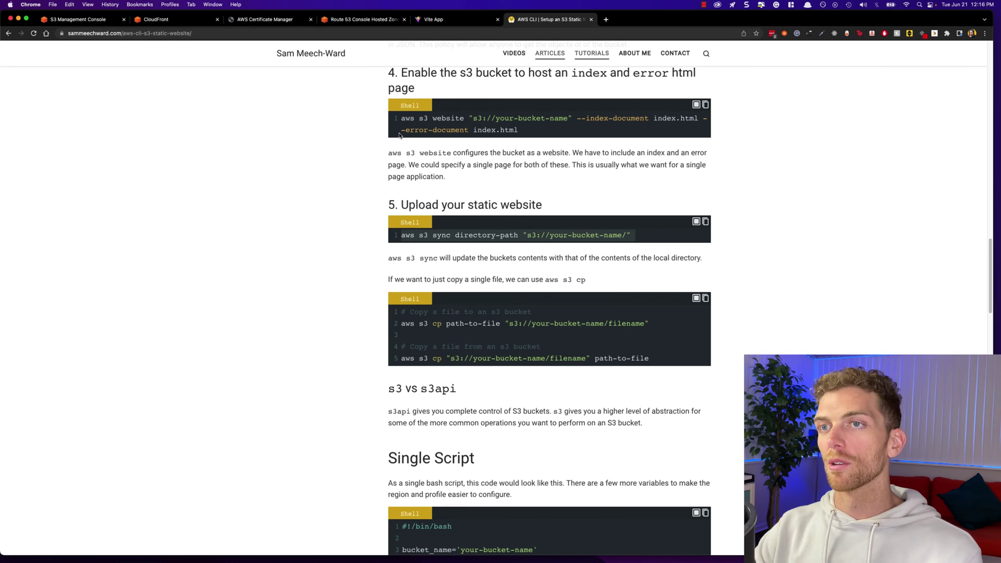
# Switch to VS Code and add a "sync" script below "build" in package.json containing aws s3 sync directory-path "s3://your-bucket-name/"
pyautogui.hotkey('ctrl', 'Right')
pyautogui.click(118, 344)
pyautogui.moveTo(383, 201); pyautogui.dragTo(481, 201)
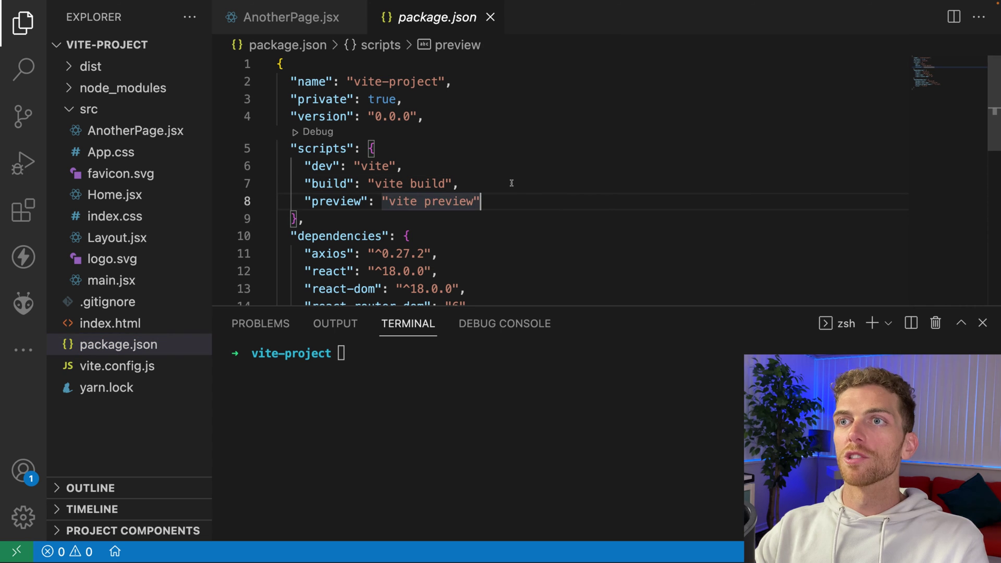
pyautogui.click(512, 183)
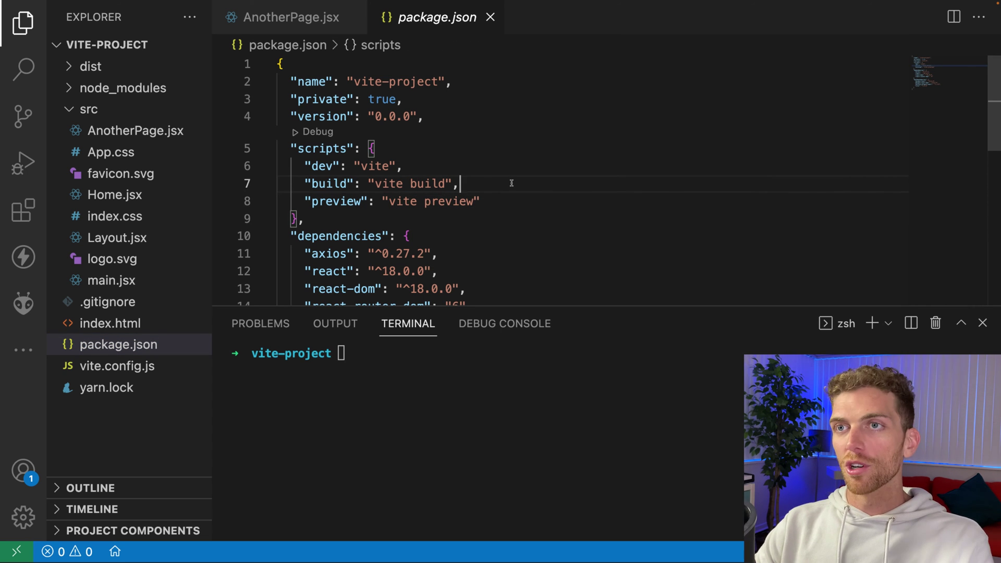
pyautogui.press('Return')
pyautogui.write('"')
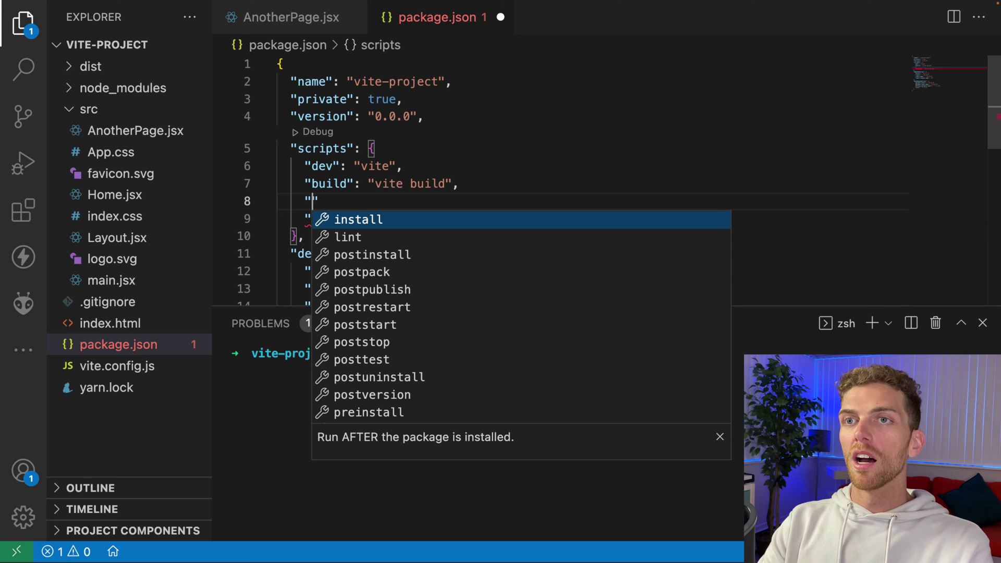
pyautogui.write('sync": "')
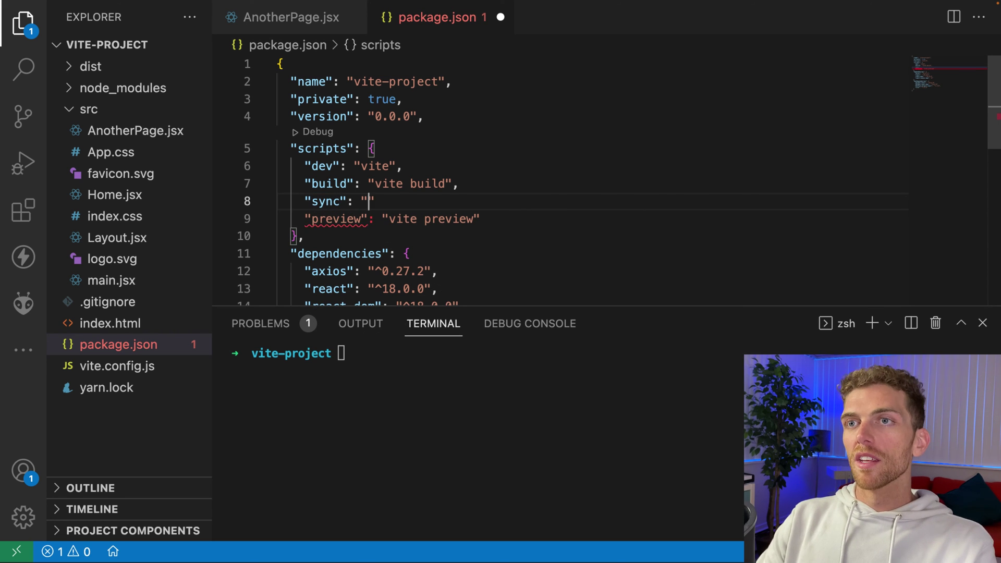
pyautogui.write('aws s3 sync directory-path "s3://your-bucket-name/"')
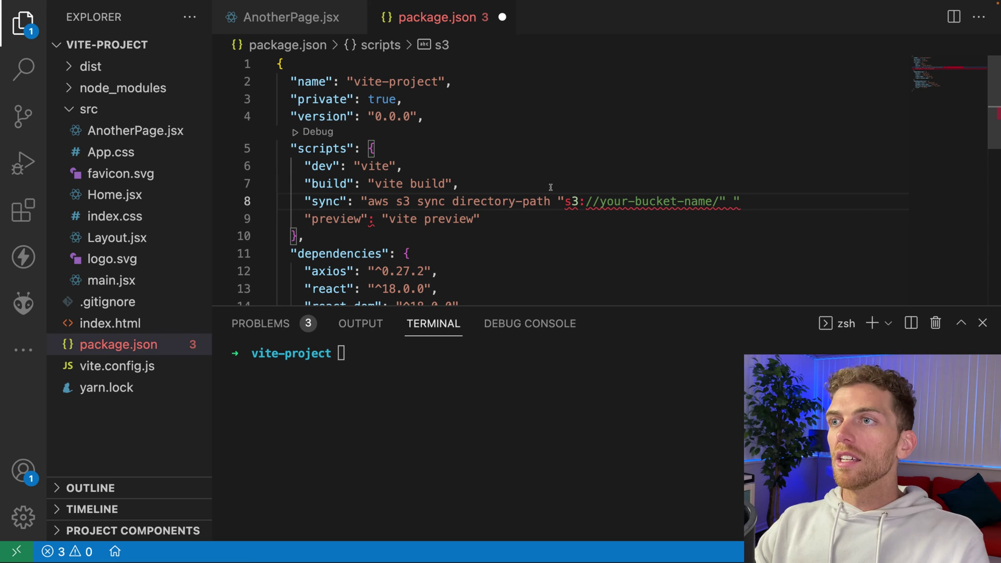
# Change the quotes around s3://your-bucket-name/ in the sync script to single quotes and close the script value with a double quote
pyautogui.press('BackSpace')
pyautogui.press('BackSpace')
pyautogui.write("'")
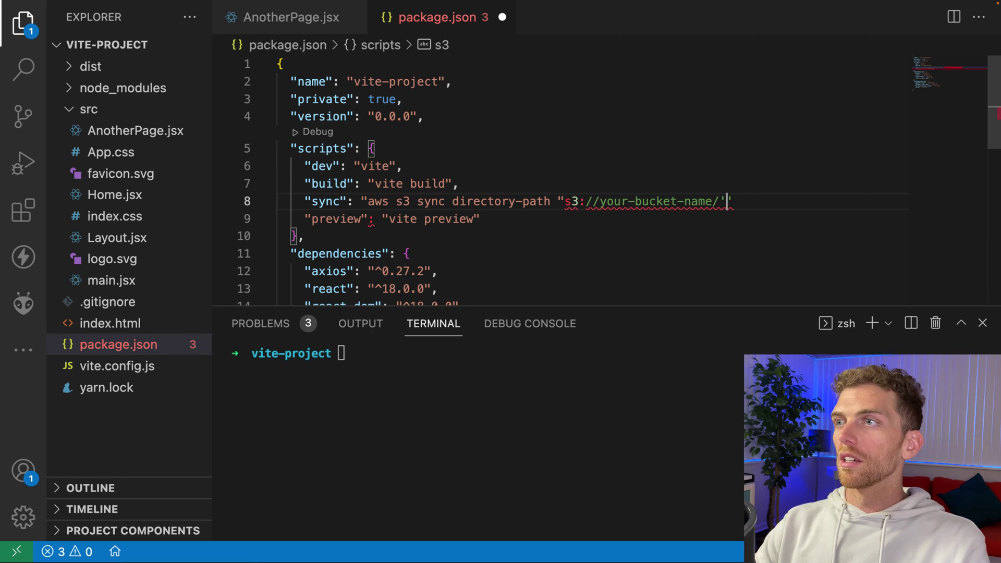
pyautogui.press('Left')
pyautogui.press('Left')
pyautogui.press('Left')
pyautogui.press('Left')
pyautogui.press('Left')
pyautogui.press('Left')
pyautogui.press('Left')
pyautogui.press('Left')
pyautogui.press('Left')
pyautogui.press('Left')
pyautogui.press('Left')
pyautogui.press('Left')
pyautogui.press('Left')
pyautogui.press('Left')
pyautogui.press('Left')
pyautogui.press('Left')
pyautogui.press('Left')
pyautogui.press('Left')
pyautogui.press('Left')
pyautogui.press('Left')
pyautogui.press('Left')
pyautogui.press('Left')
pyautogui.press('Delete')
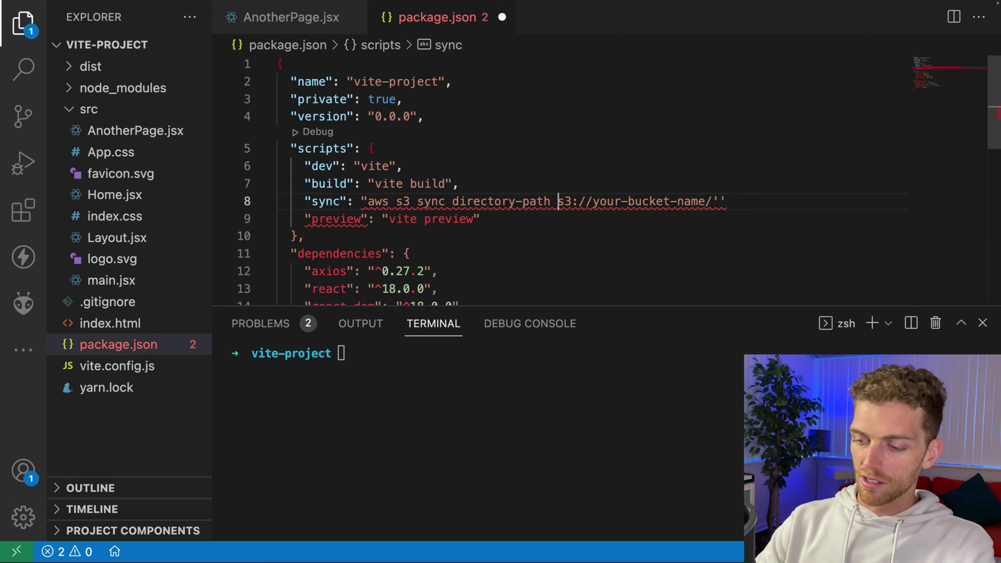
pyautogui.write("'")
pyautogui.press('BackSpace')
pyautogui.write('"')
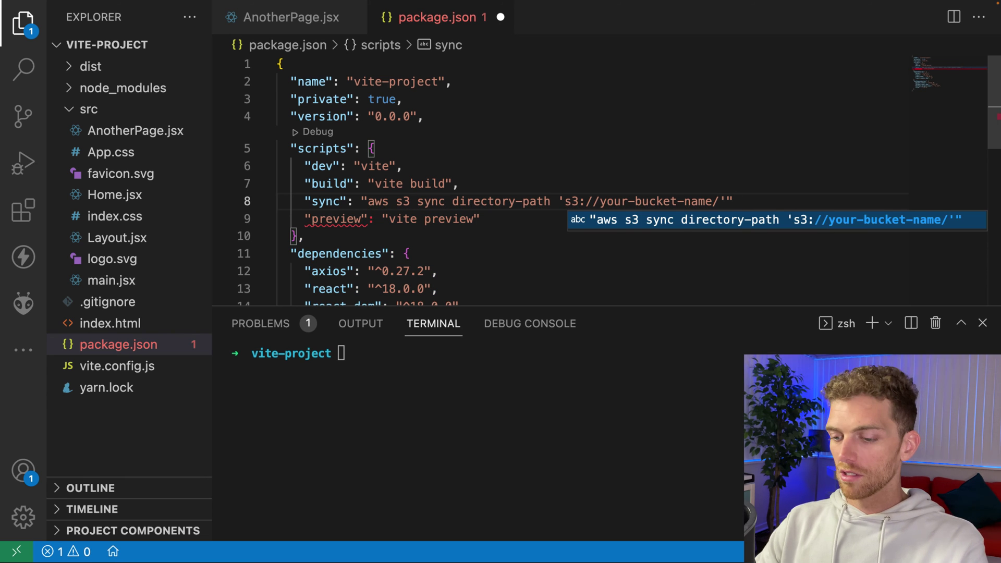
# End the sync script line with a comma and select the your-bucket-name placeholder in its S3 address
pyautogui.write(',')
pyautogui.click(685, 211)
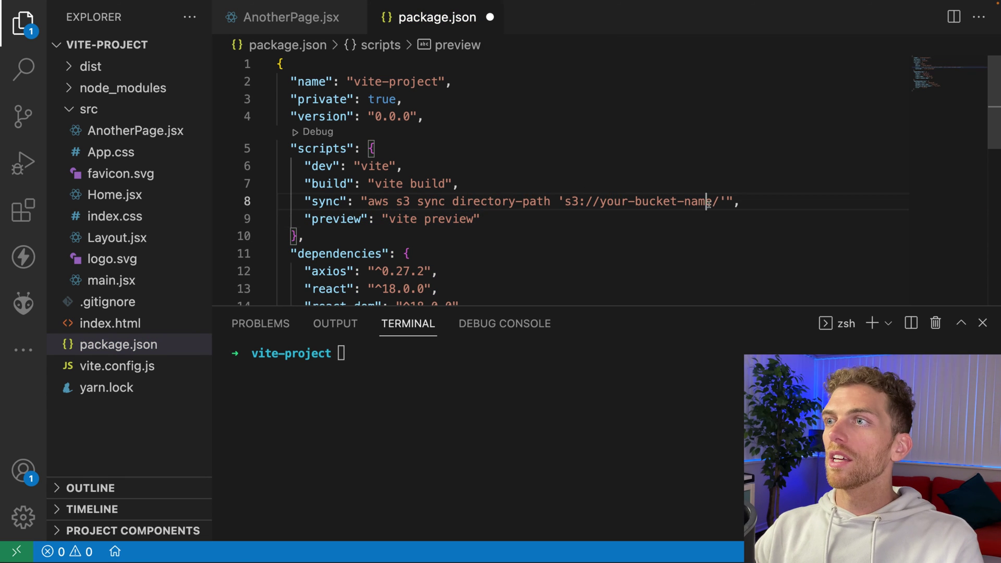
pyautogui.click(712, 201)
pyautogui.hotkey('alt', 'shift', 'Left')
pyautogui.hotkey('alt', 'shift', 'Left')
pyautogui.hotkey('alt', 'shift', 'Left')
pyautogui.hotkey('alt', 'shift', 'Left')
pyautogui.hotkey('ctrl', 'Left')
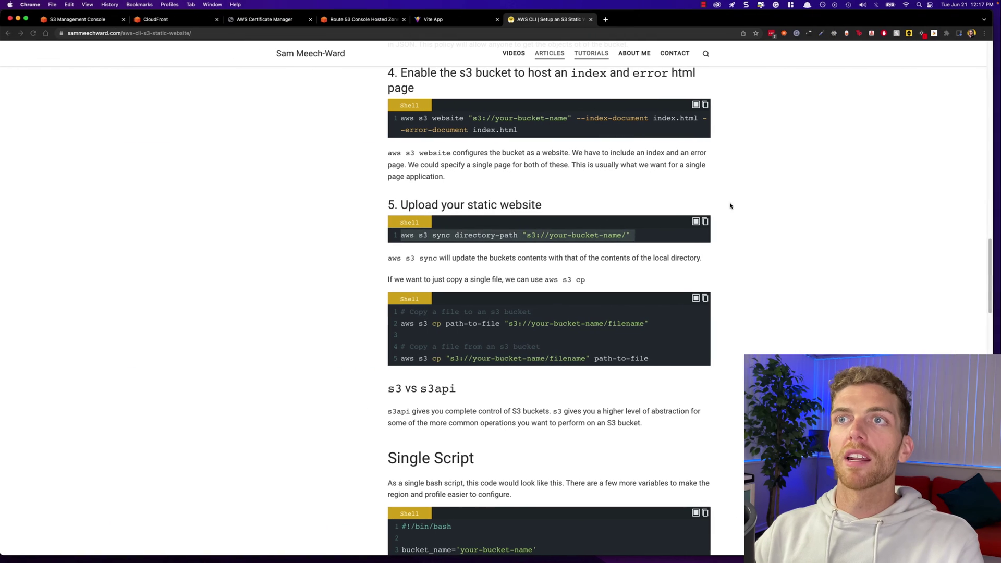
# Switch to the S3 console in Chrome, close the upload status page and copy the bucket name my-site-for-a-youtube-demo
pyautogui.click(70, 22)
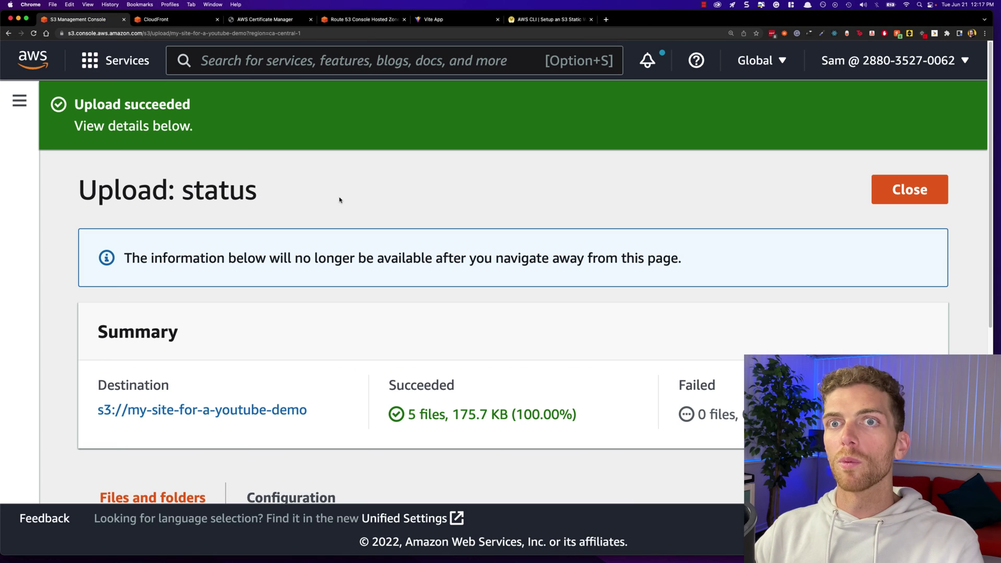
pyautogui.click(910, 189)
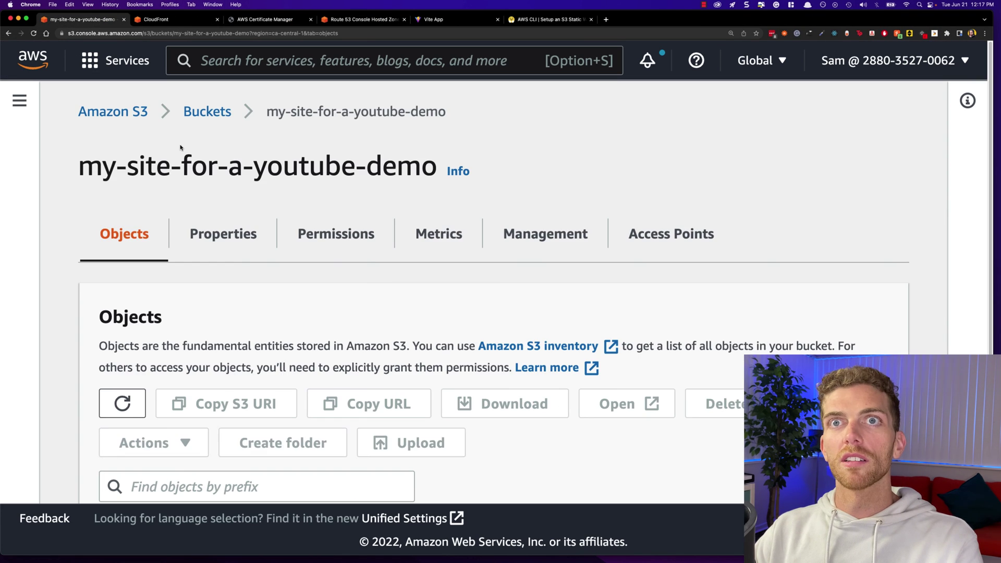
pyautogui.moveTo(427, 122); pyautogui.dragTo(289, 116)
pyautogui.press('super+c')
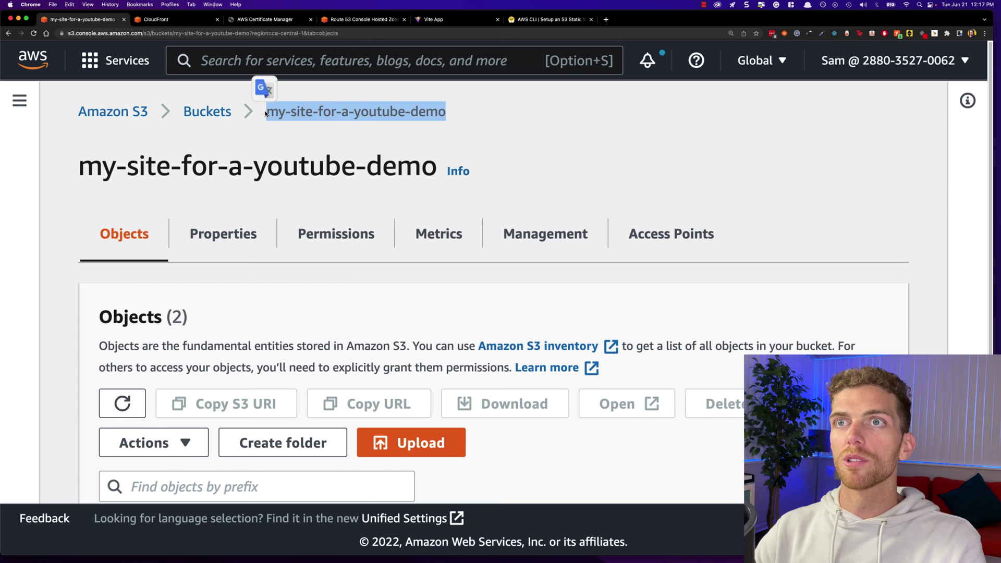
# Switch back to VS Code and replace your-bucket-name in the sync script with my-site-for-a-youtube-demo
pyautogui.press('super+Tab')
pyautogui.moveTo(597, 201)
pyautogui.mouseDown()
pyautogui.moveTo(717, 202)
pyautogui.moveTo(599, 202)
pyautogui.mouseUp()
pyautogui.click(670, 215)
pyautogui.press('super+v')
pyautogui.click(666, 214)
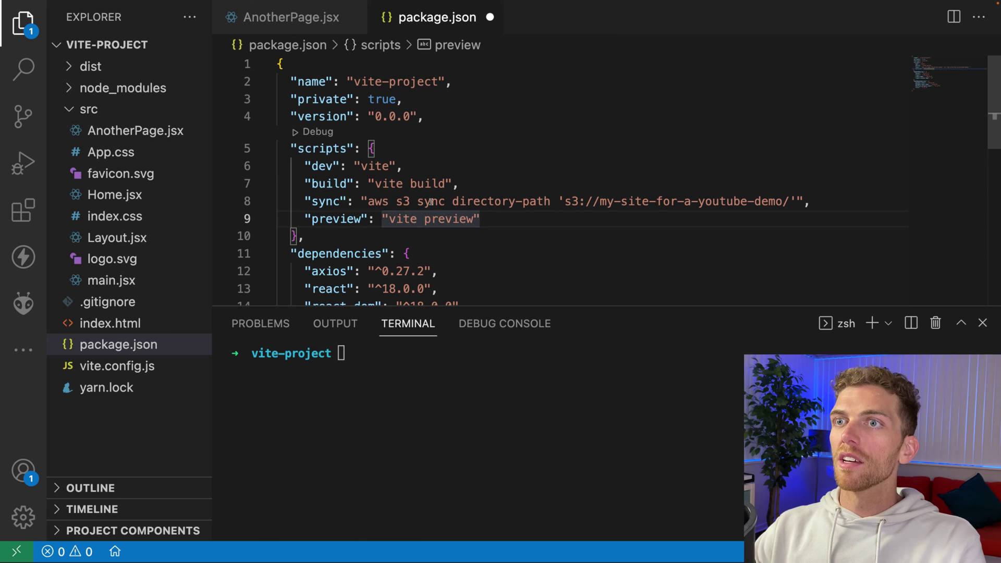
# Replace the directory-path placeholder in the sync script with ./dist/*
pyautogui.click(453, 201)
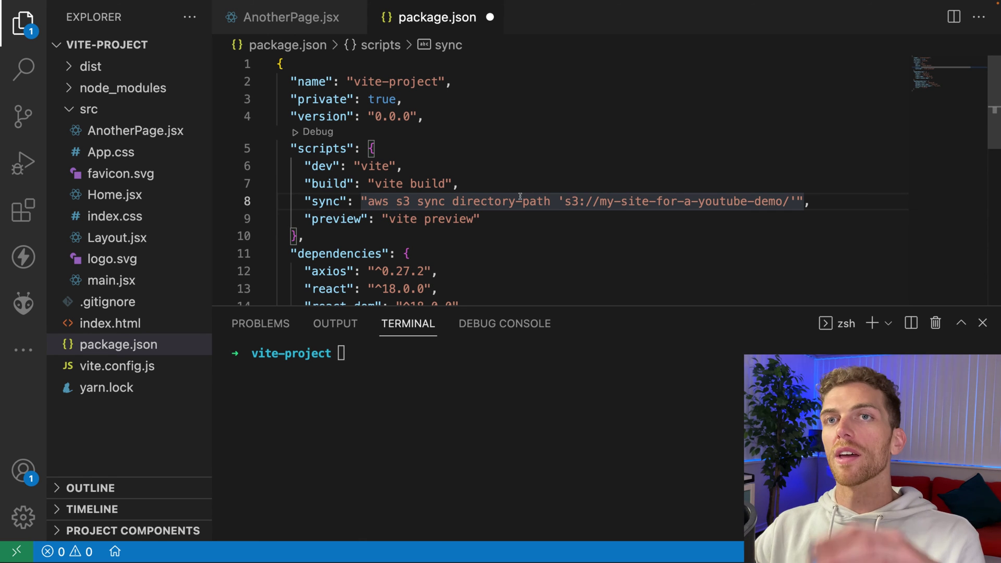
pyautogui.keyDown('shift'); pyautogui.click(552, 201); pyautogui.keyUp('shift')
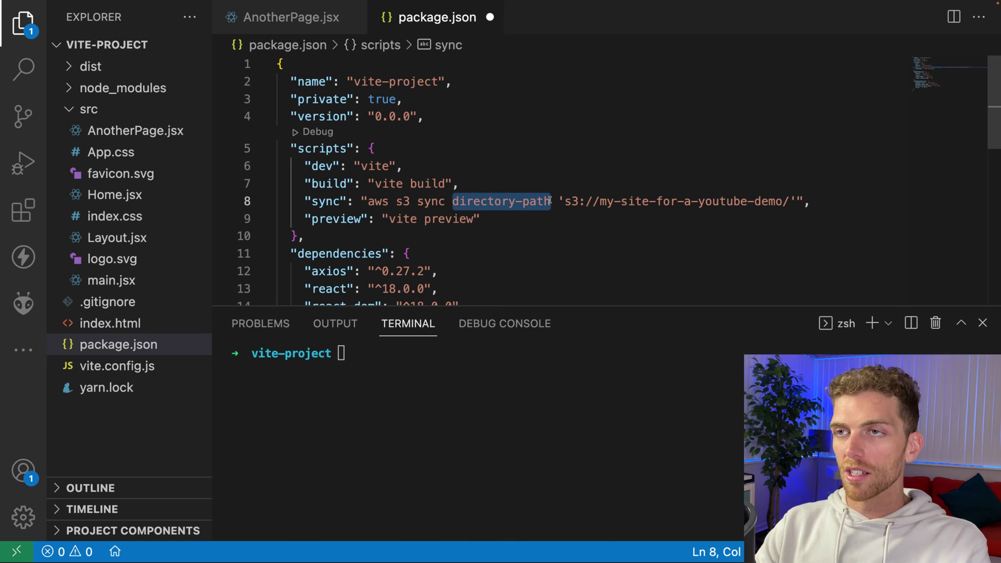
pyautogui.write('./')
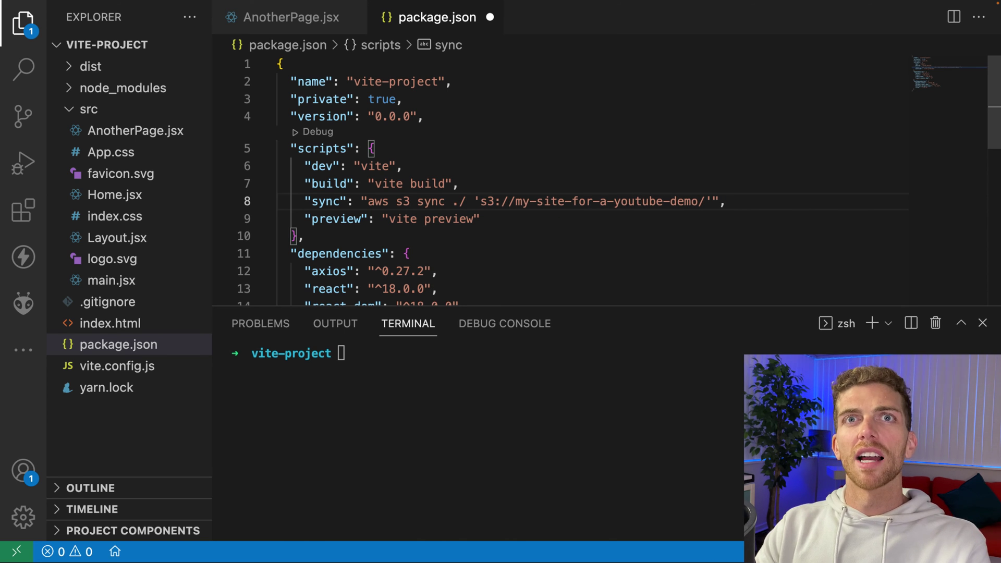
pyautogui.write('dist.')
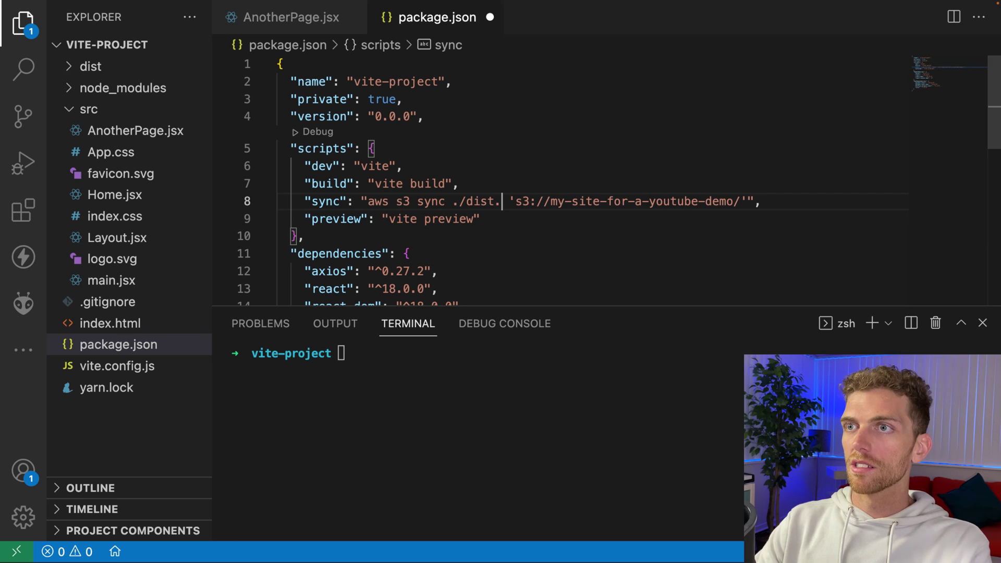
pyautogui.press('BackSpace')
pyautogui.write('/*')
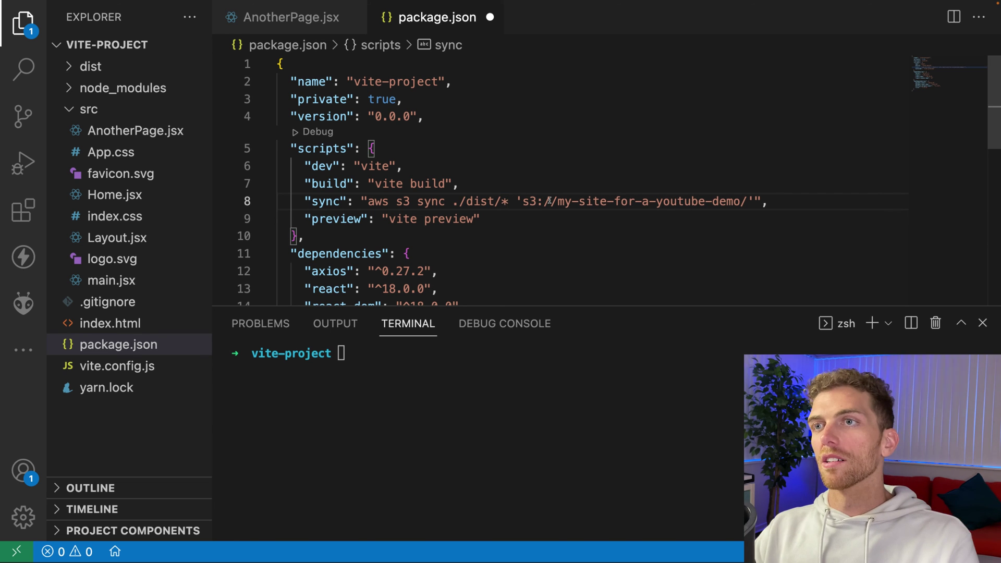
pyautogui.press('BackSpace')
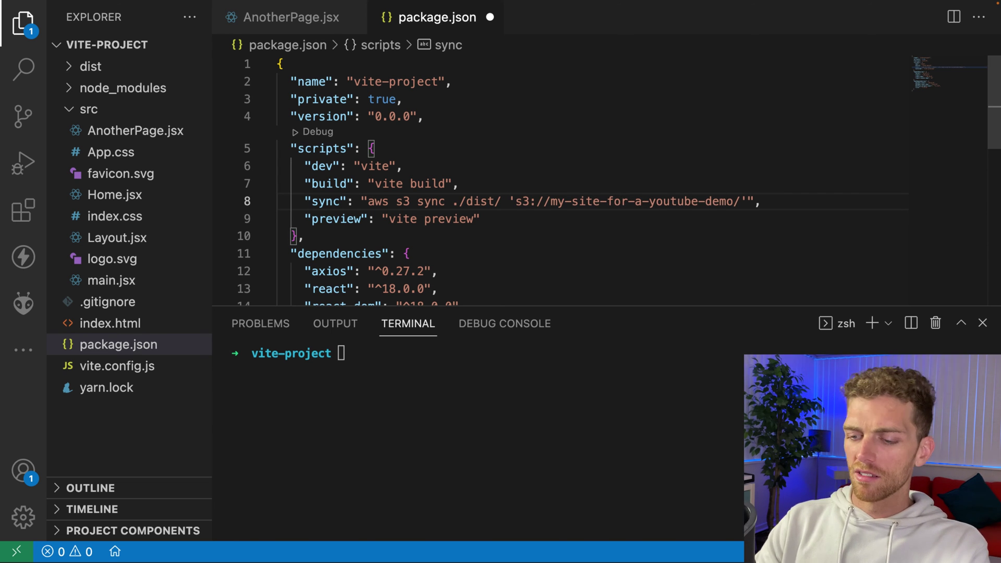
pyautogui.write('*')
pyautogui.moveTo(481, 218); pyautogui.dragTo(382, 219)
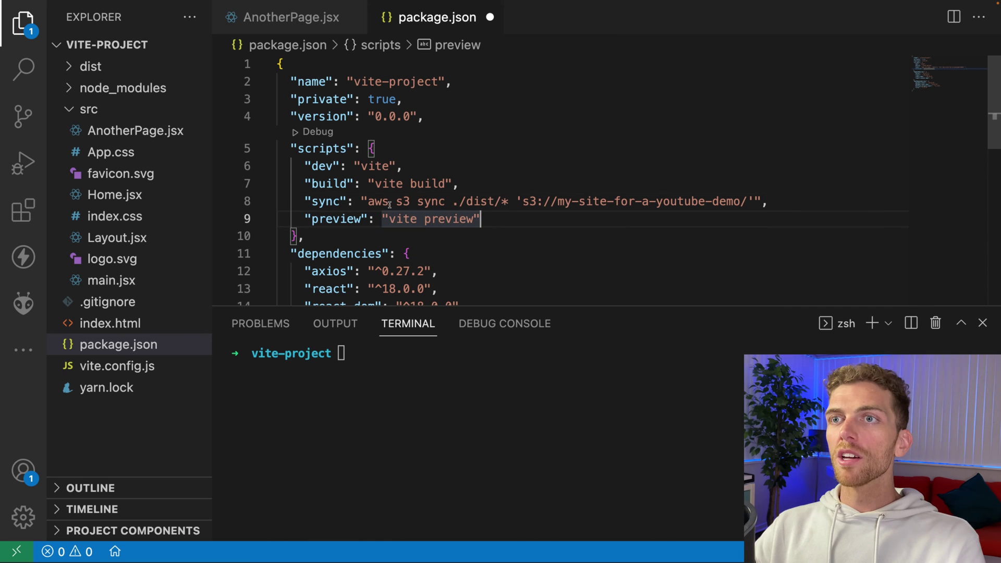
pyautogui.doubleClick(378, 201)
pyautogui.doubleClick(403, 201)
pyautogui.click(445, 201)
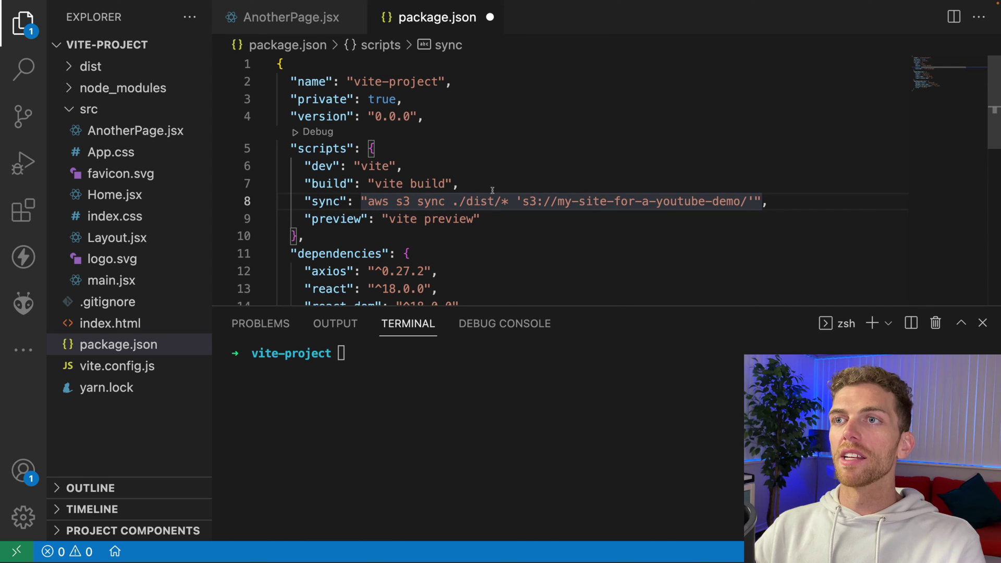
pyautogui.click(566, 202)
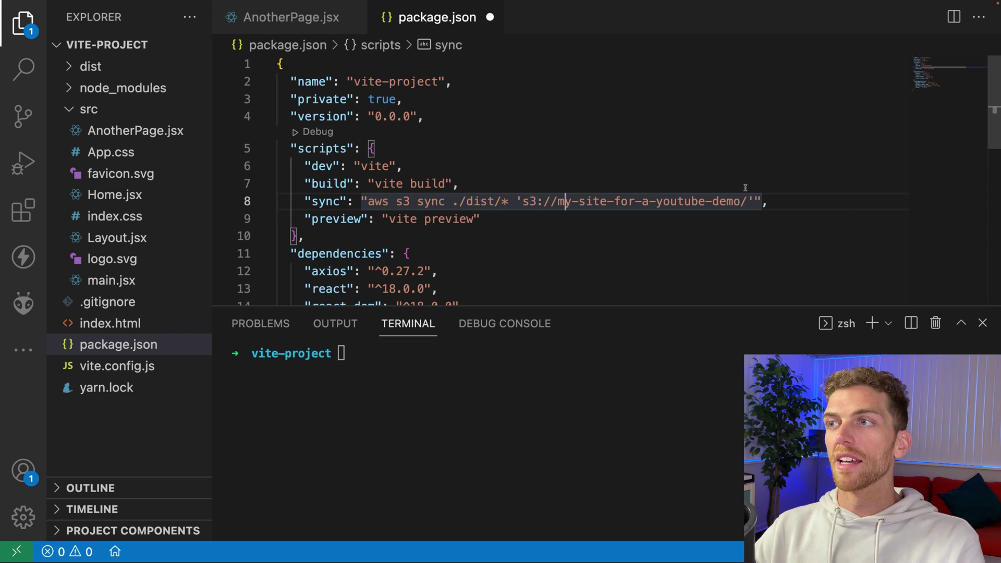
pyautogui.click(433, 184)
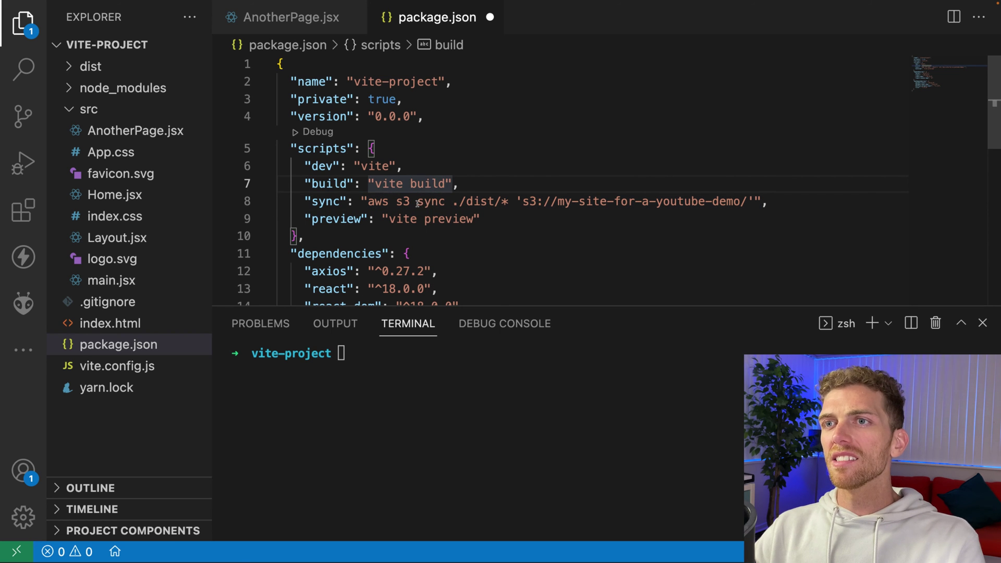
# Insert --profile with the AWS profile name and --region 'ca-central-1' before sync in the sync script, and save package.json
pyautogui.click(417, 202)
pyautogui.write("--profile 'me")
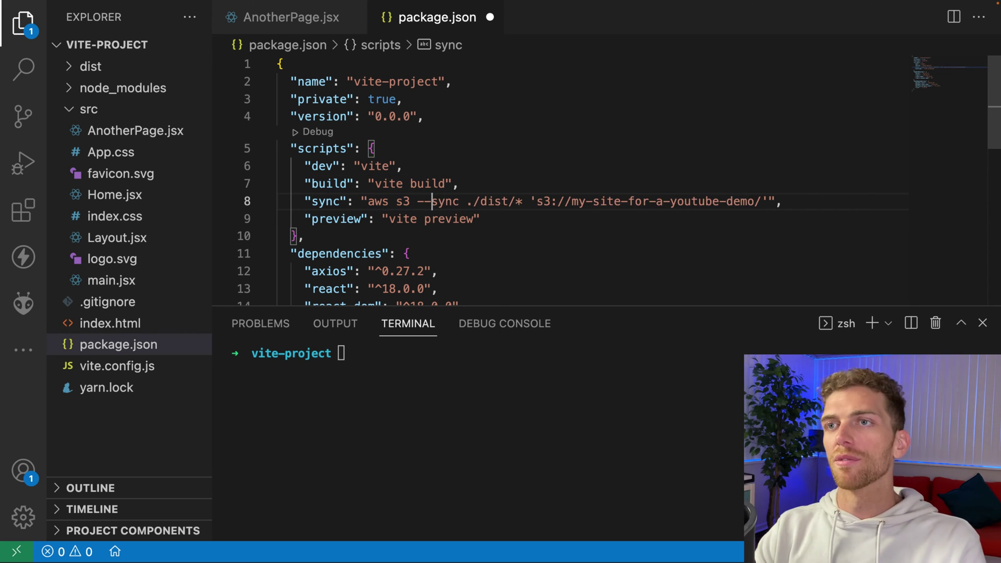
pyautogui.write("ech-ward'")
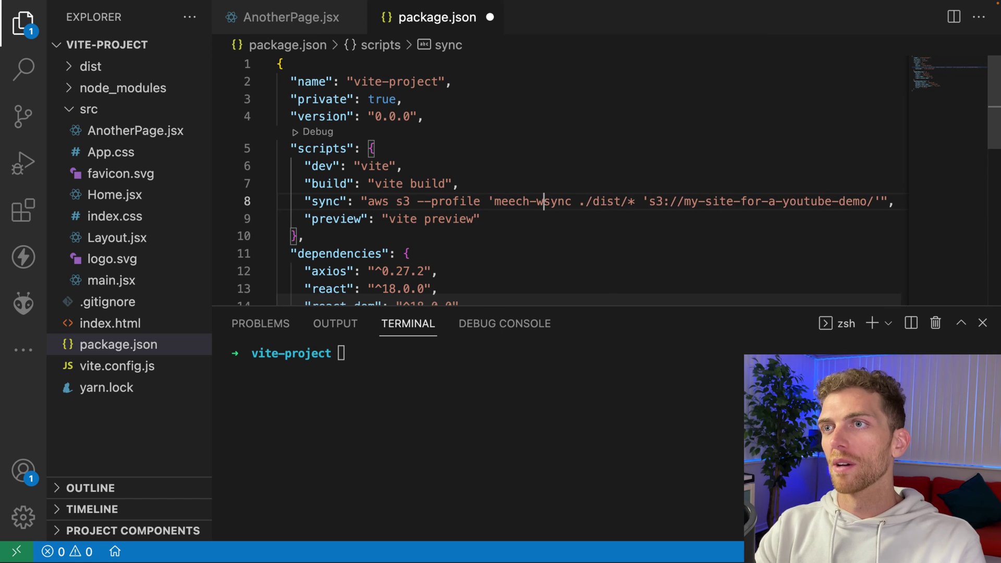
pyautogui.write(' --')
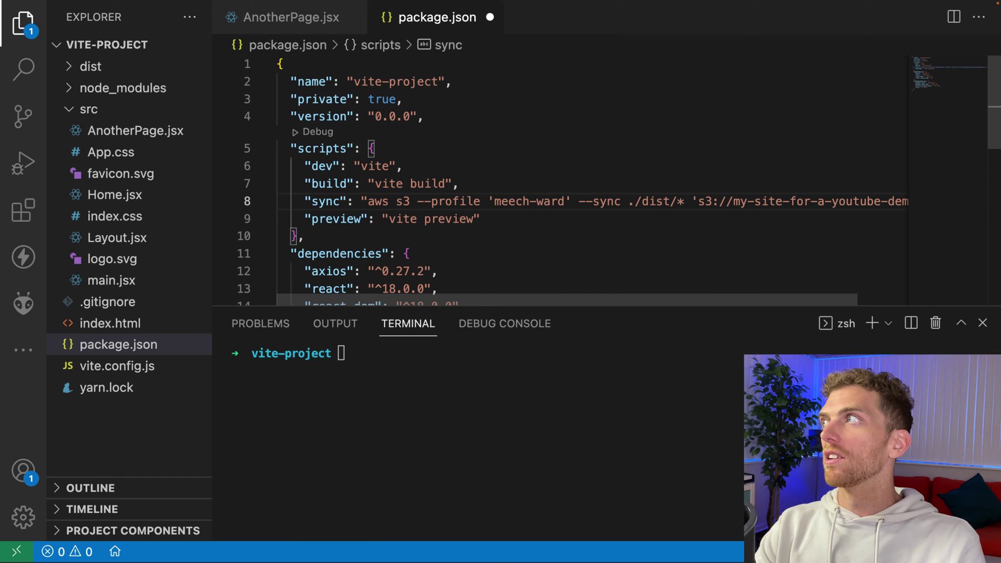
pyautogui.write("region 'u")
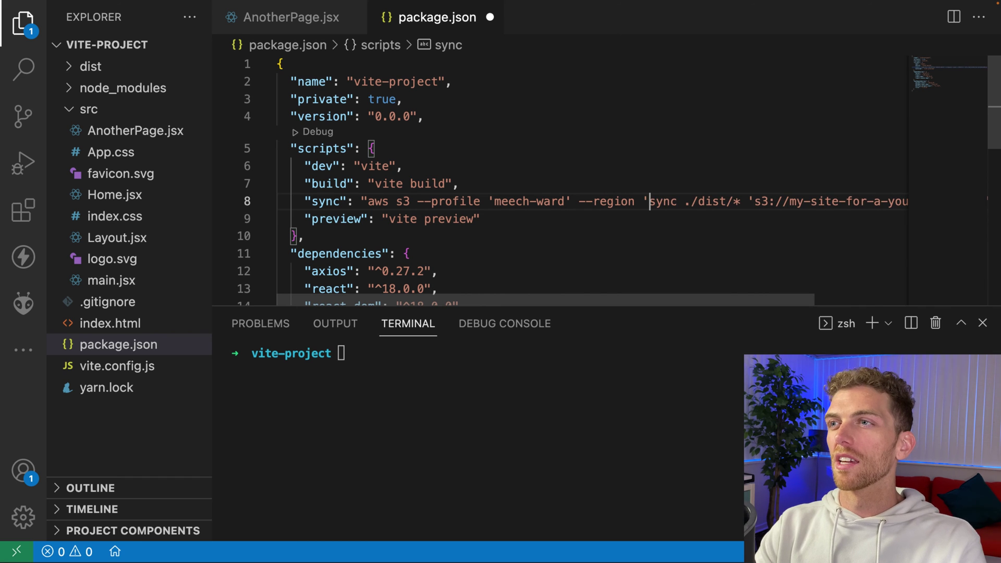
pyautogui.press('BackSpace')
pyautogui.write('ca-central-1')
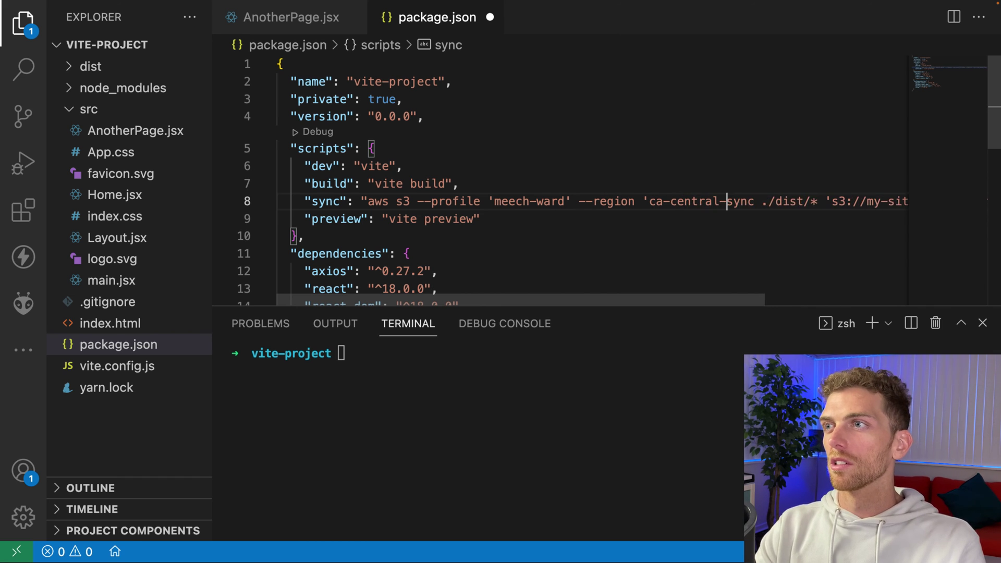
pyautogui.write("'")
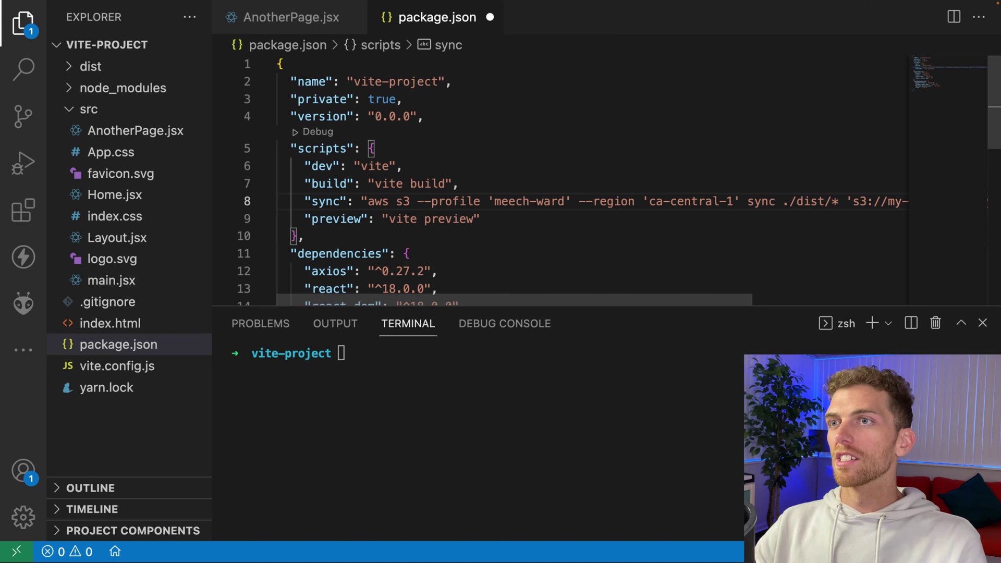
pyautogui.click(404, 219)
pyautogui.press('super+s')
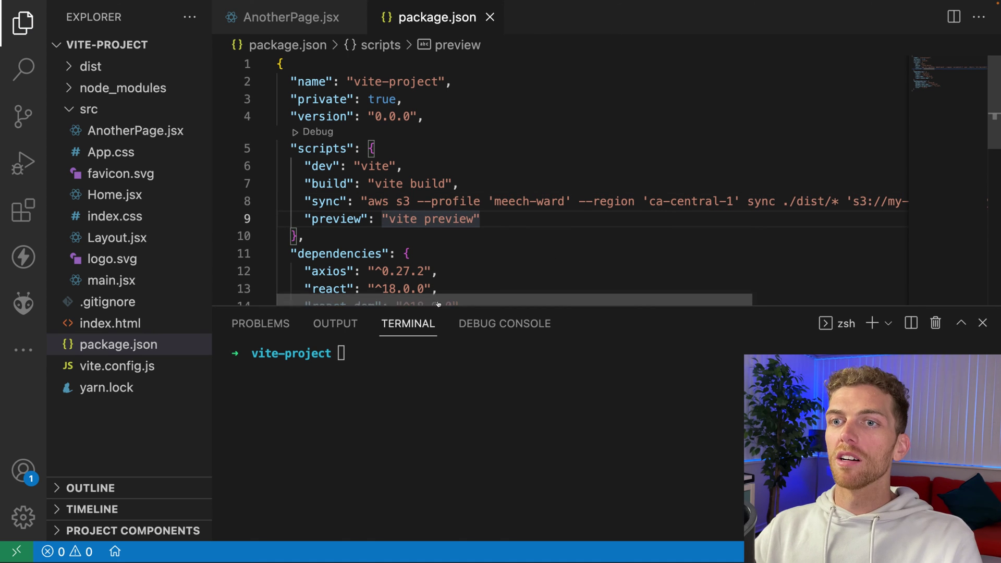
pyautogui.moveTo(573, 201); pyautogui.dragTo(890, 201)
pyautogui.click(292, 236)
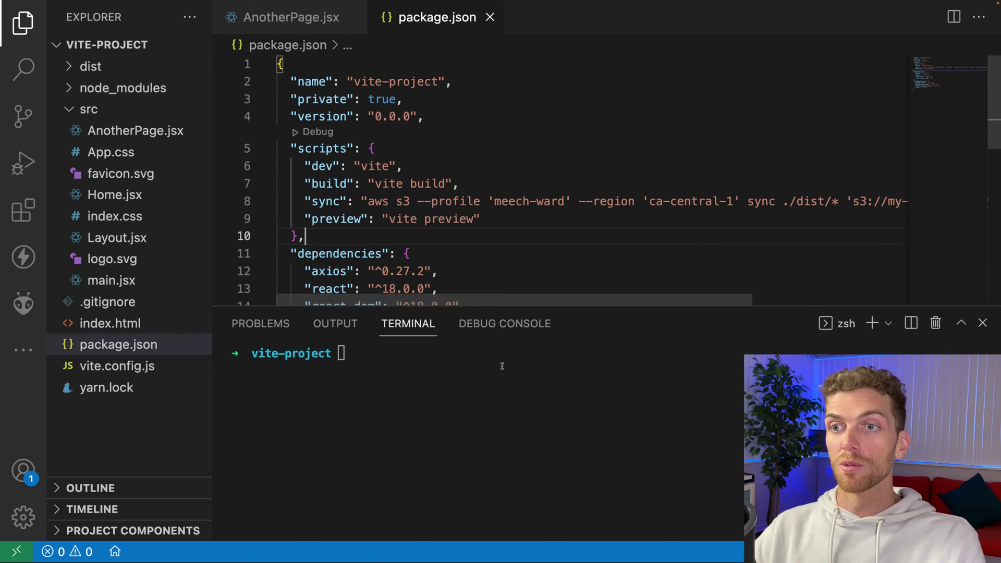
# Enter yarn at the terminal prompt without running it, and extend the AnotherPage.jsx paragraph to "Some Update again", saving the file
pyautogui.click(479, 381)
pyautogui.write('yarn')
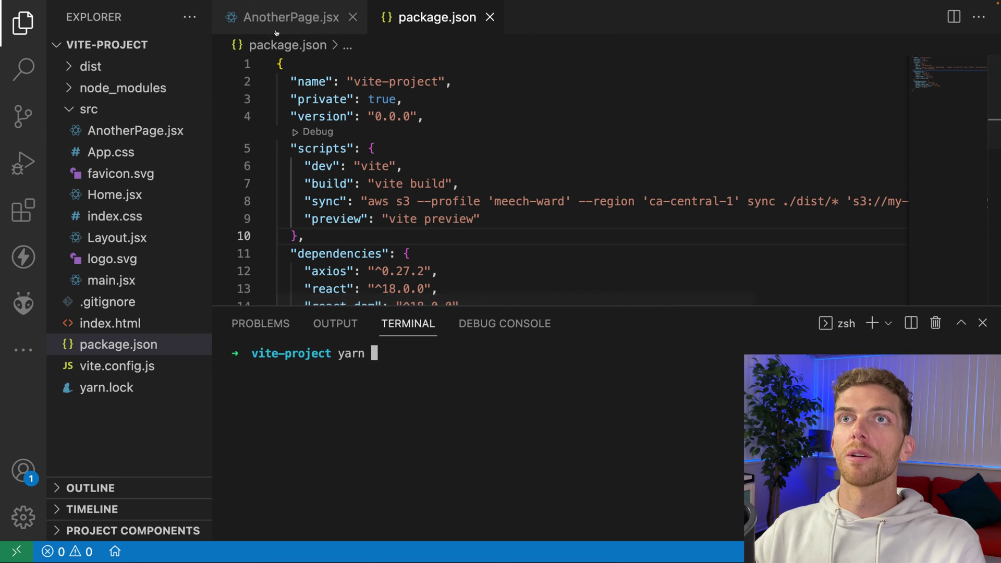
pyautogui.click(135, 131)
pyautogui.click(420, 177)
pyautogui.write('agaoin')
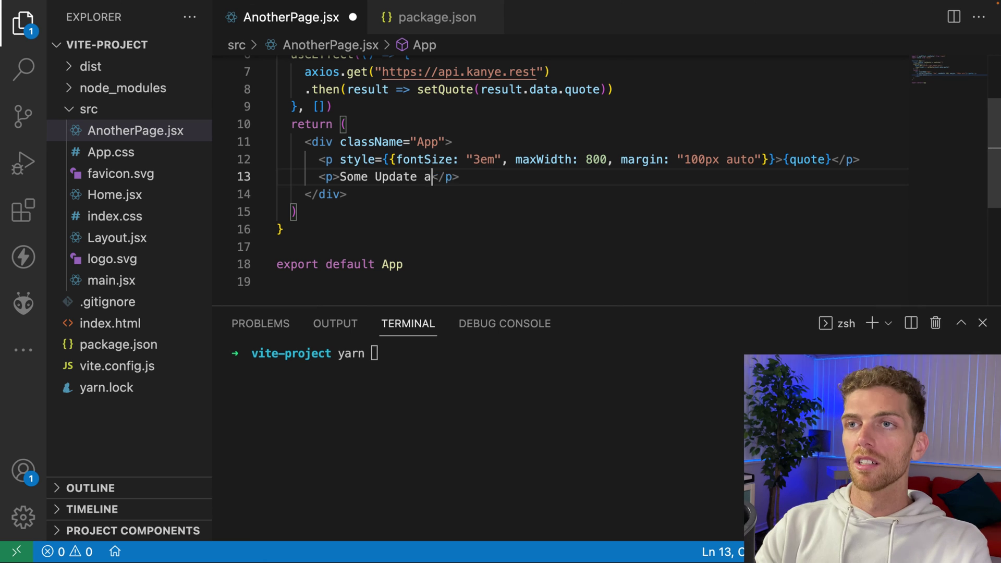
pyautogui.press('BackSpace')
pyautogui.press('BackSpace')
pyautogui.press('BackSpace')
pyautogui.write('in')
pyautogui.hotkey('ctrl', 's')
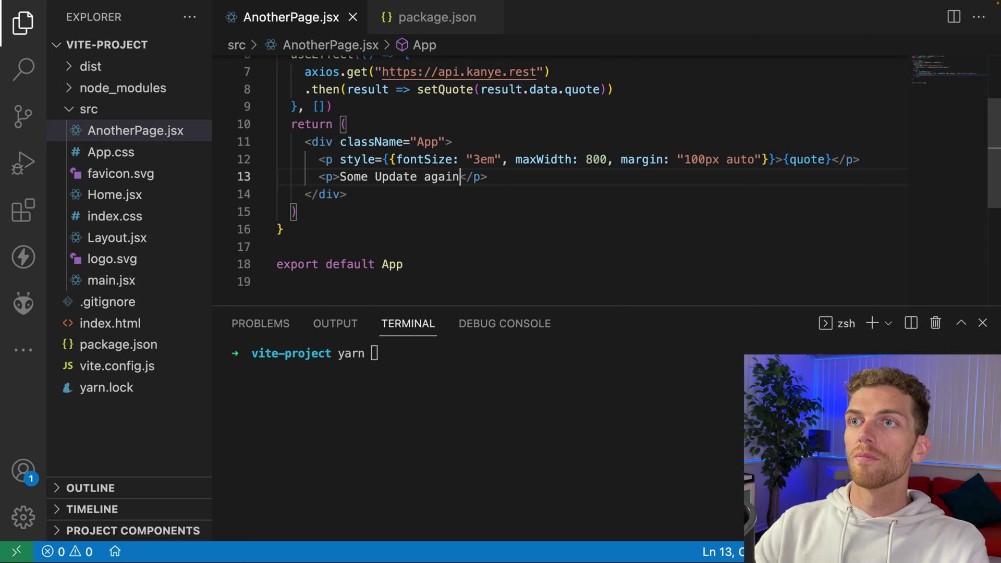
# Build the updated project for production by running yarn build in the terminal
pyautogui.click(389, 384)
pyautogui.write('yarn build')
pyautogui.press('Return')
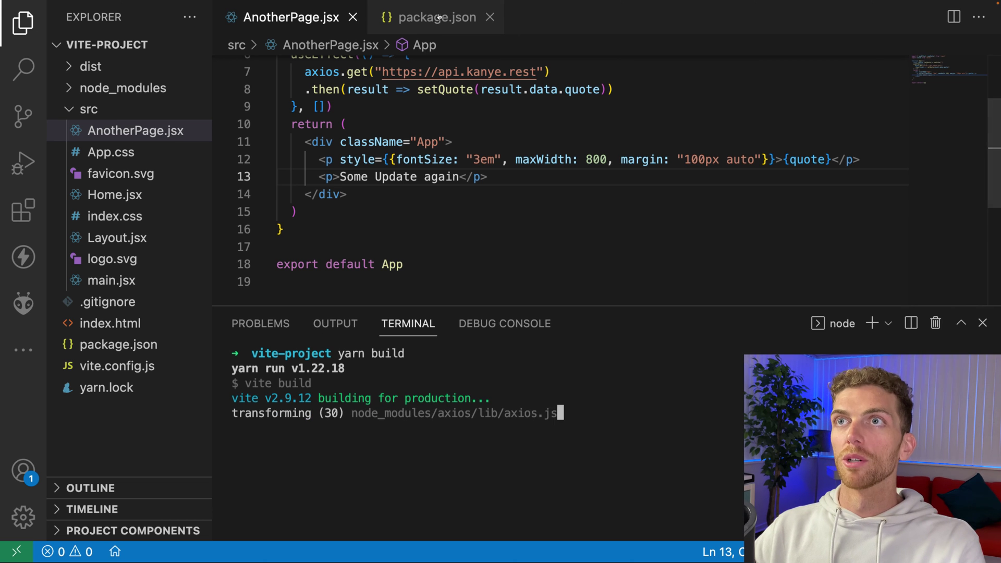
# Return to package.json and try to upload the build to S3 by running yarn sync in the terminal
pyautogui.hotkey('ctrl', 'Tab')
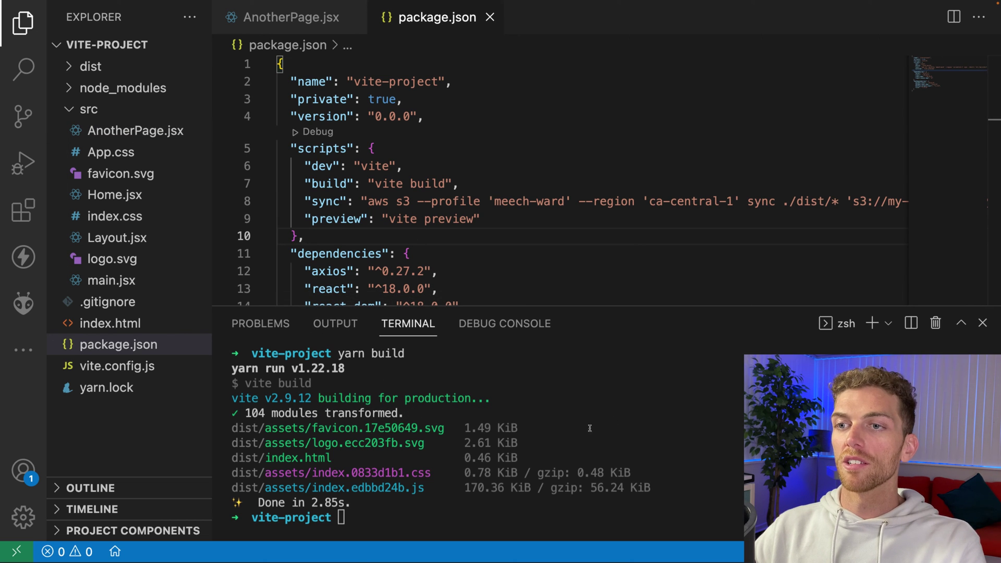
pyautogui.click(603, 408)
pyautogui.write('yarn sync')
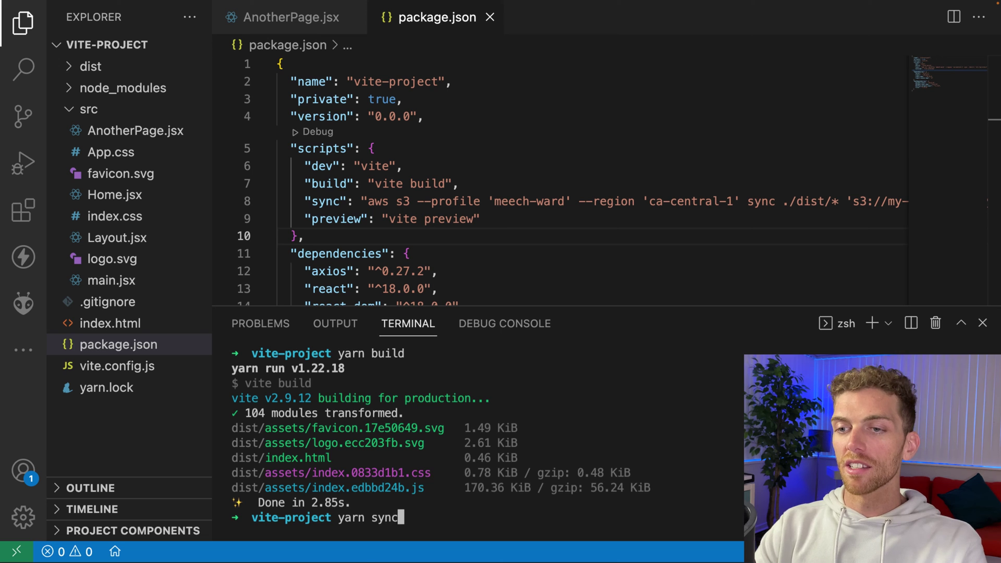
pyautogui.press('Return')
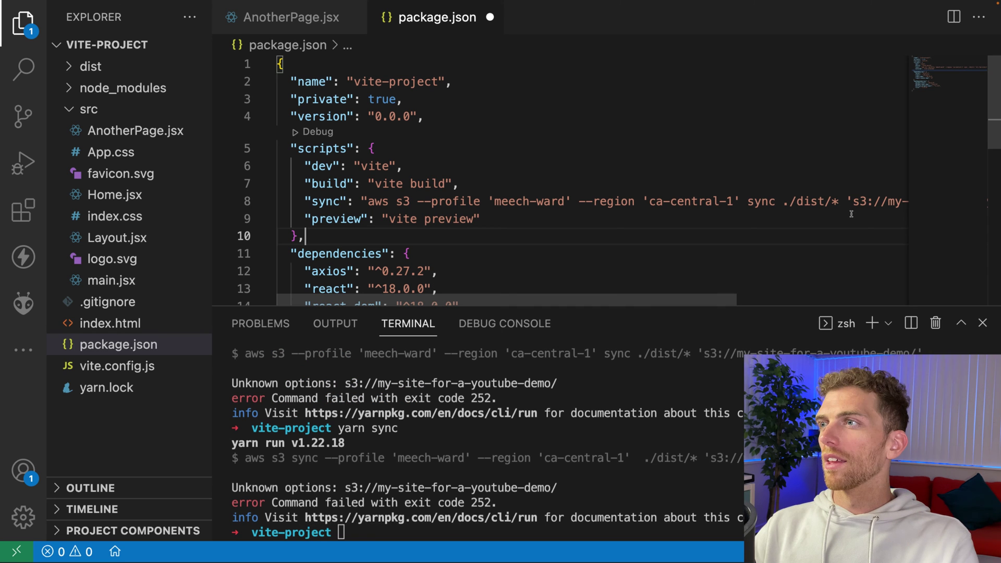
# Shorten the source path in the sync script to ./dist and save package.json
pyautogui.moveTo(782, 201); pyautogui.dragTo(839, 201)
pyautogui.press('BackSpace')
pyautogui.press('BackSpace')
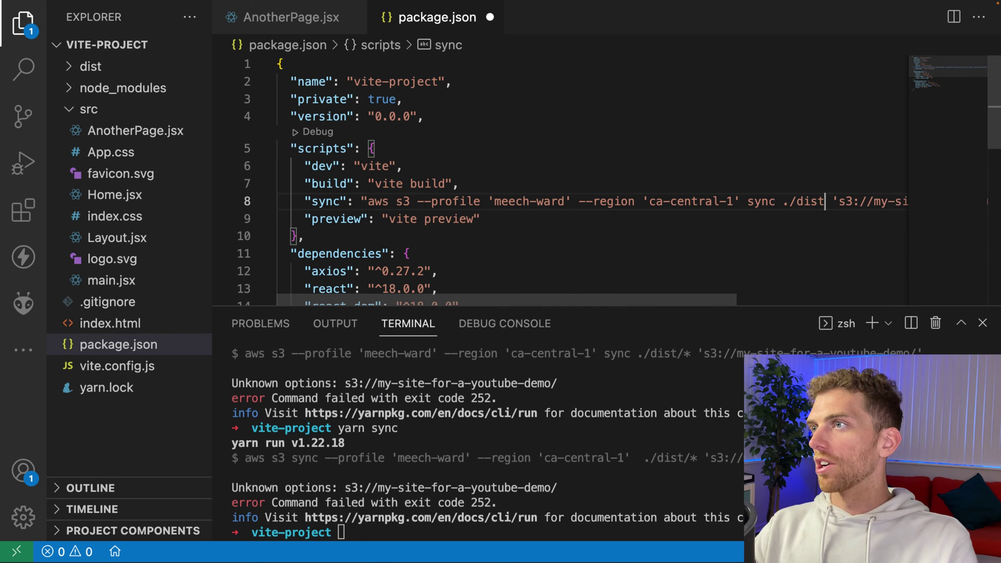
pyautogui.press('super+s')
pyautogui.press('super+l')
# Rerun yarn sync in the terminal to upload the build and highlight the upload lines in its output
pyautogui.hotkey('ctrl', '`')
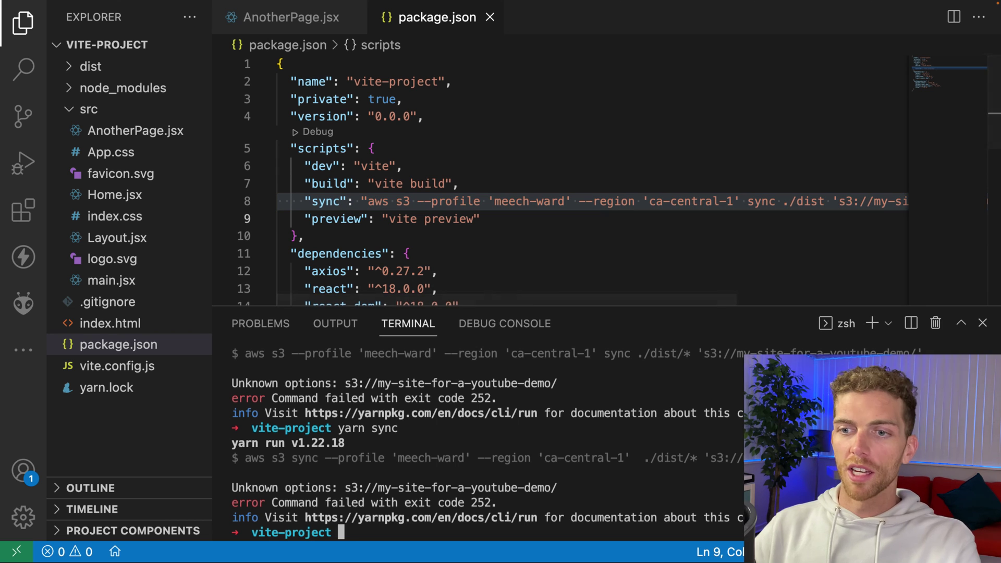
pyautogui.press('Up')
pyautogui.press('Return')
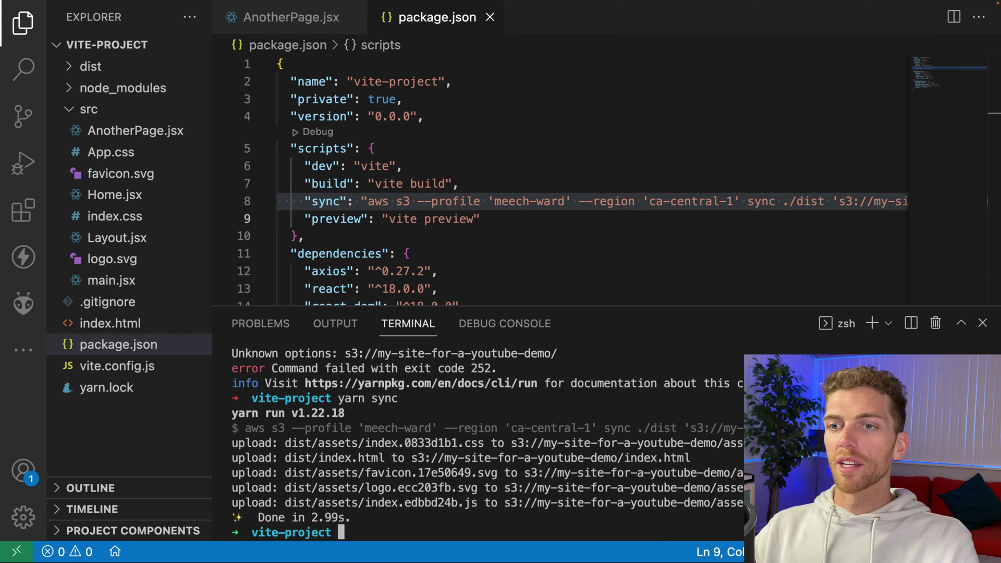
pyautogui.moveTo(279, 445); pyautogui.dragTo(359, 508)
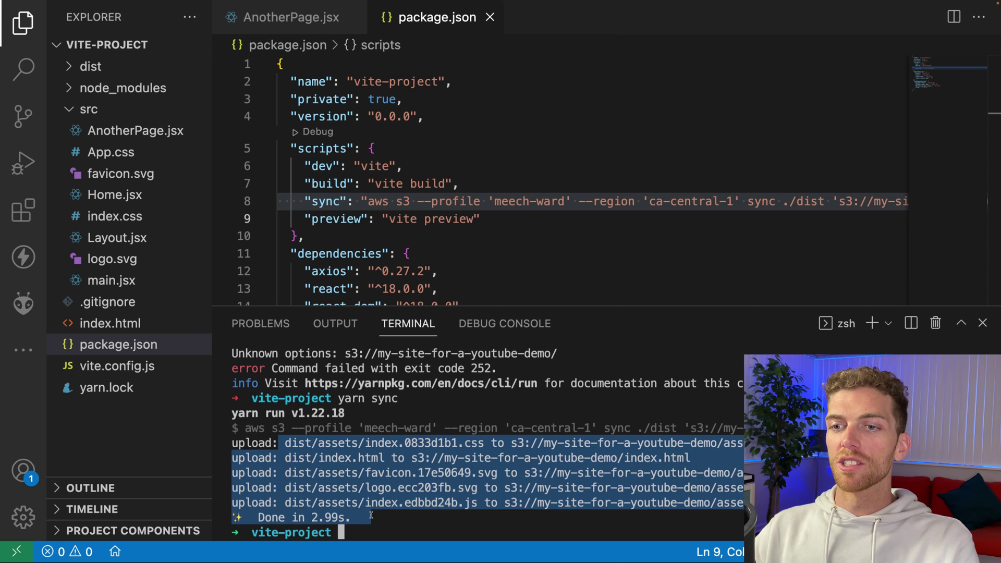
# Switch to Chrome, refresh the my-site-for-a-youtube-demo bucket's object list to check the uploaded files, and close the S3 console
pyautogui.click(424, 527)
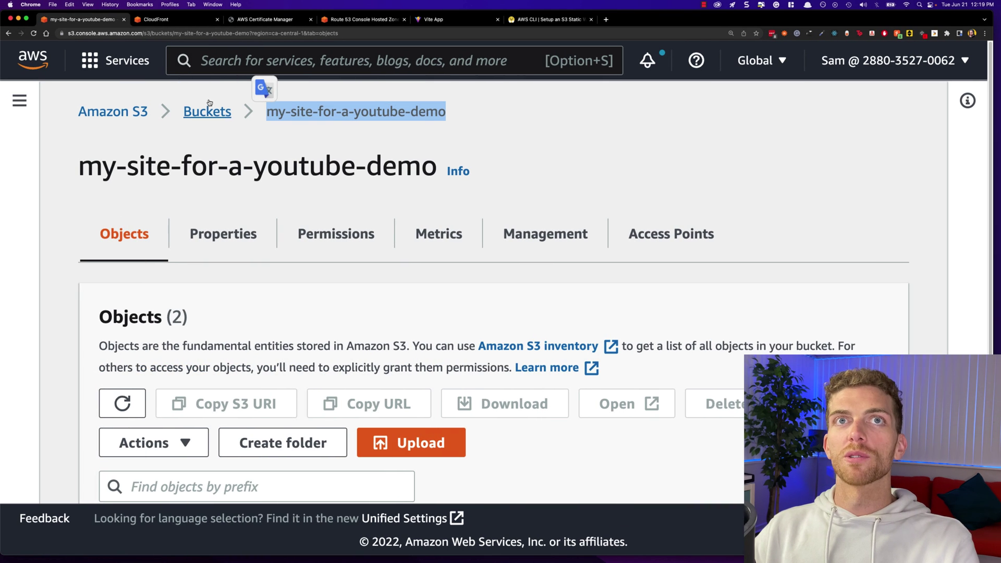
pyautogui.scroll(-3, 488, 349)
pyautogui.press('super+r')
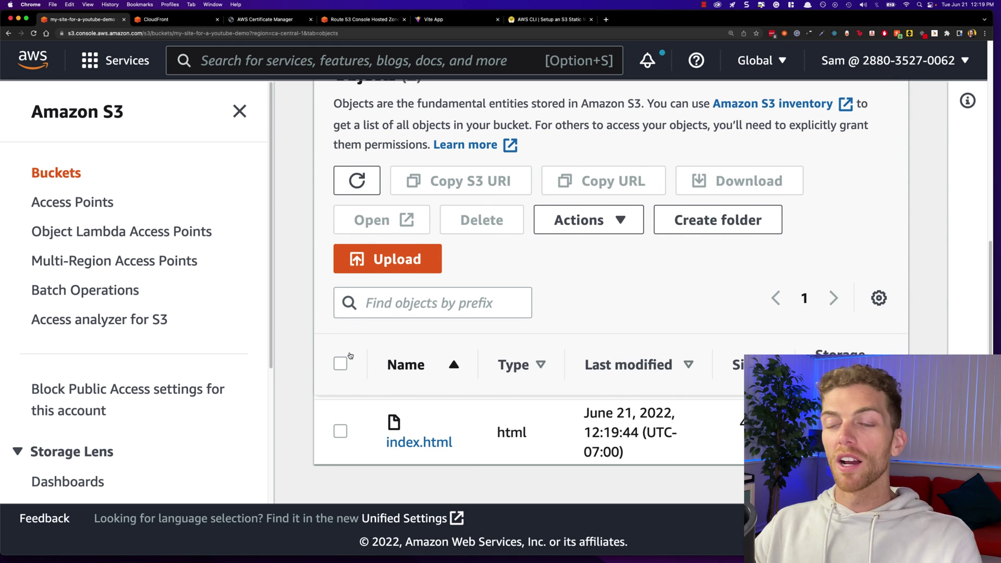
pyautogui.press('super+w')
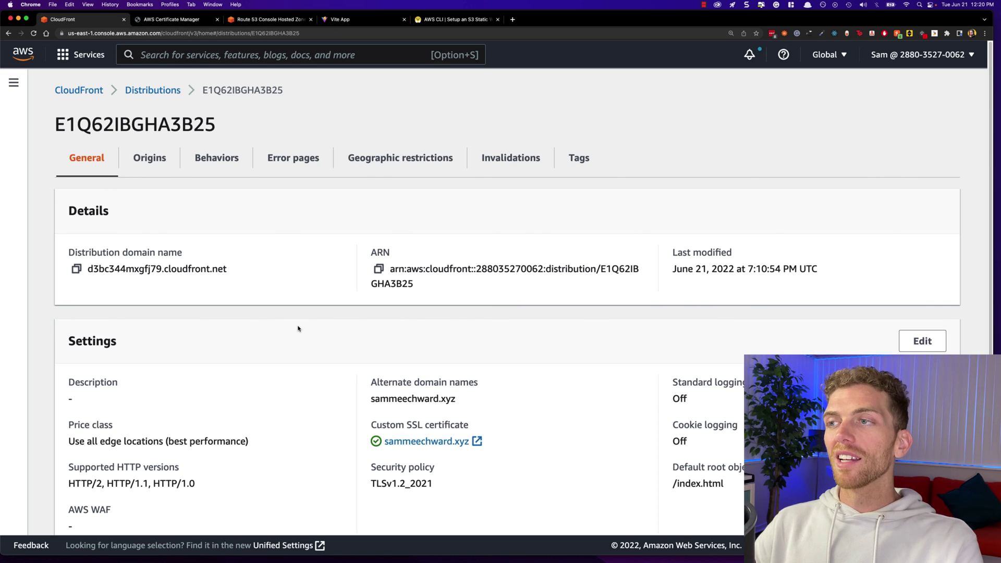
# Return to VS Code and paste an invalidate script running aws cloudfront create-invalidation with paths '/*' below the sync script in package.json
pyautogui.hotkey('ctrl', 'Right')
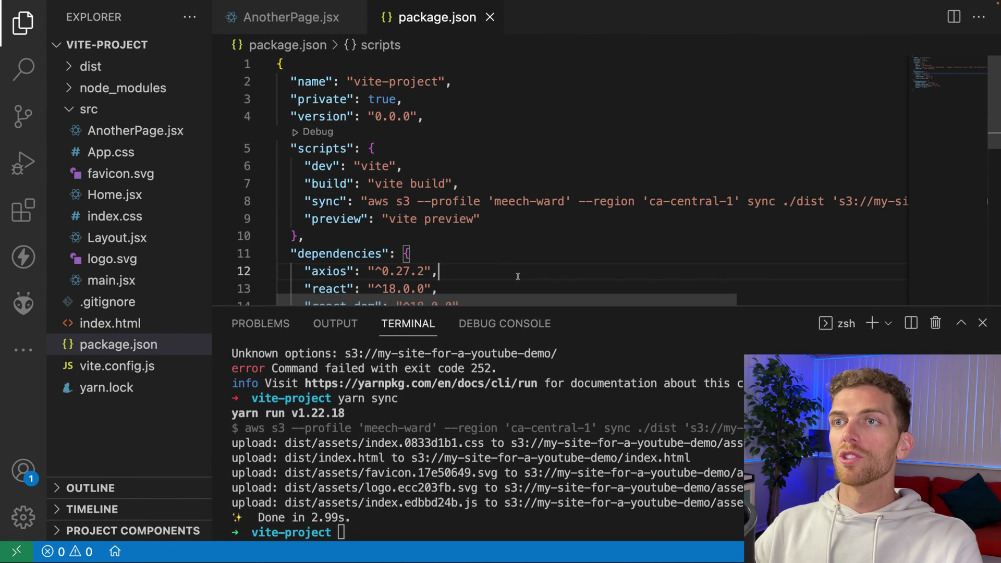
pyautogui.click(673, 219)
pyautogui.press('Up')
pyautogui.press('End')
pyautogui.press('Return')
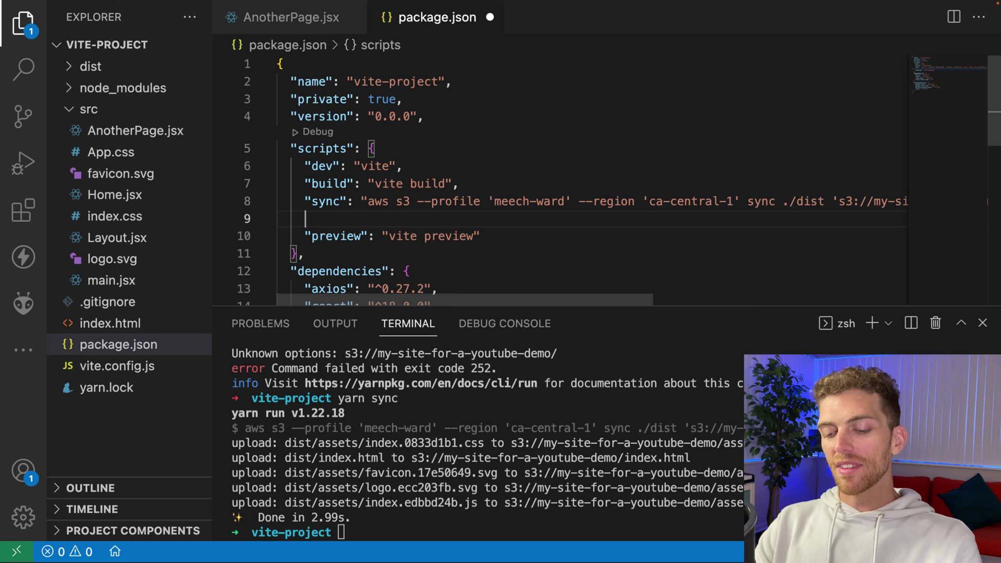
pyautogui.press('super+v')
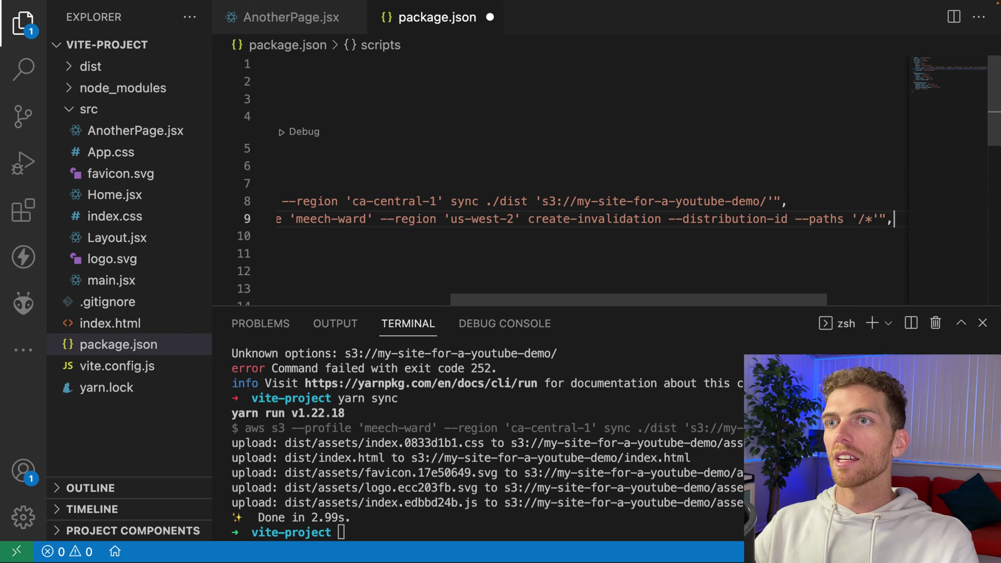
# Copy the distribution ID from the CloudFront console in Chrome and return to package.json in VS Code
pyautogui.hotkey('ctrl', 'Left')
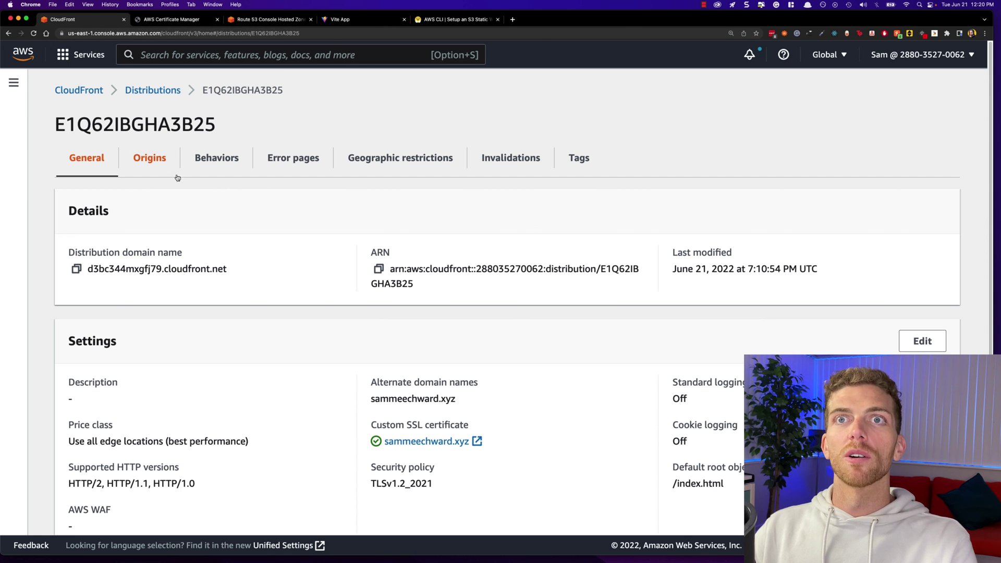
pyautogui.doubleClick(231, 90)
pyautogui.hotkey('ctrl', 'Right')
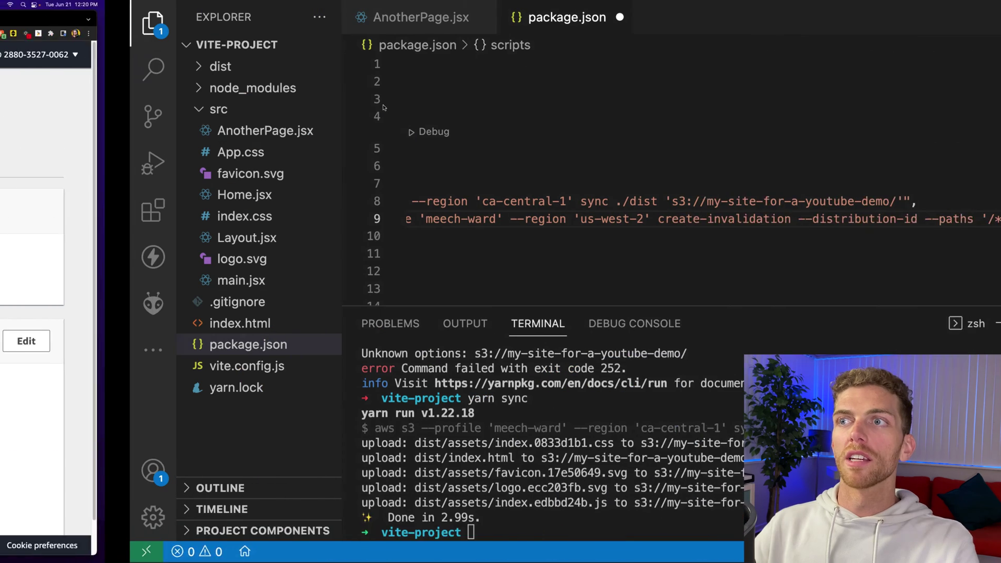
pyautogui.hscroll(-5, 479, 209)
pyautogui.click(480, 252)
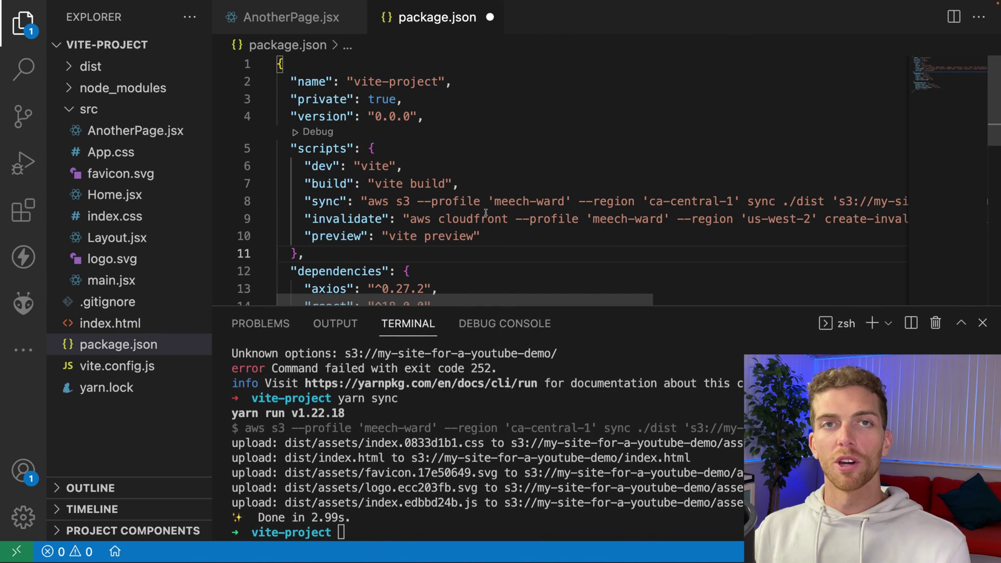
# Review the invalidate script's options and set its region to ca-central-1
pyautogui.click(460, 219)
pyautogui.doubleClick(425, 219)
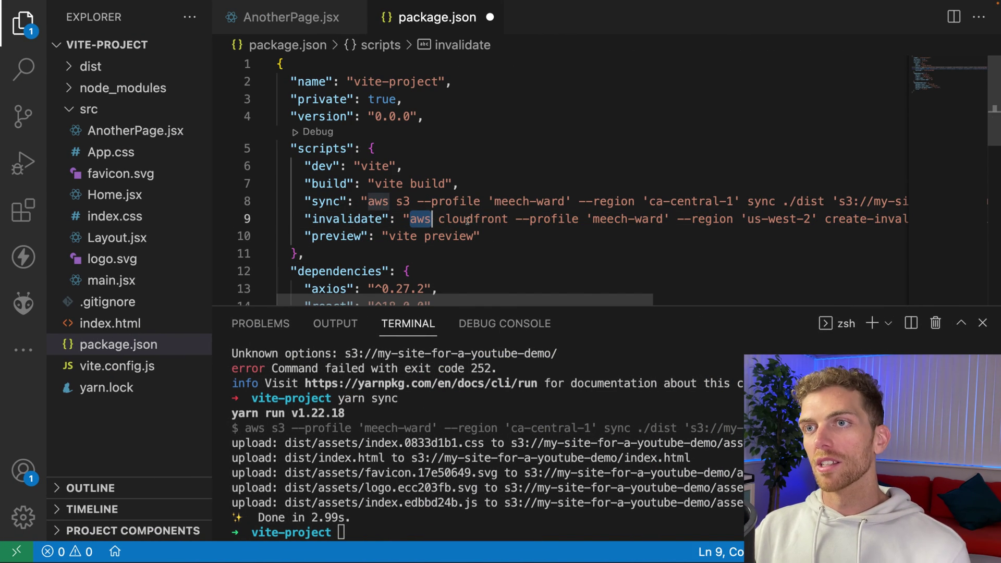
pyautogui.doubleClick(484, 219)
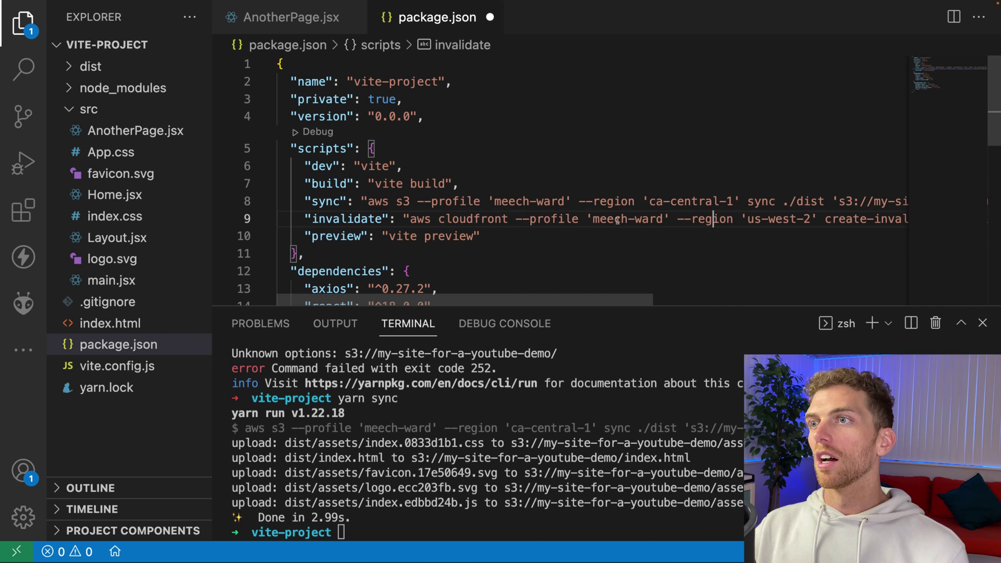
pyautogui.moveTo(593, 219); pyautogui.dragTo(781, 224)
pyautogui.click(845, 219)
pyautogui.doubleClick(846, 219)
pyautogui.click(797, 220)
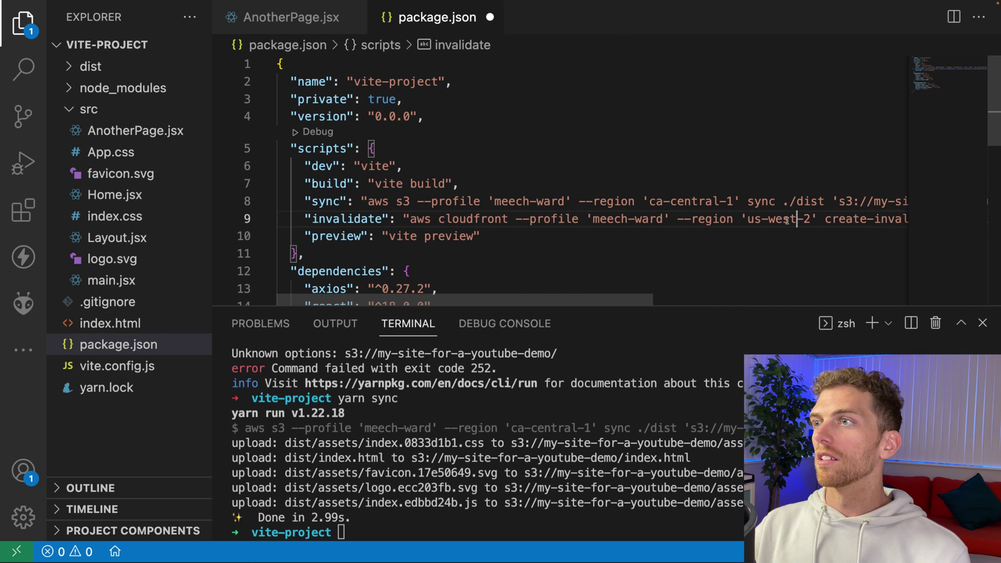
pyautogui.doubleClick(784, 220)
pyautogui.doubleClick(753, 220)
pyautogui.write('ca')
pyautogui.doubleClick(782, 220)
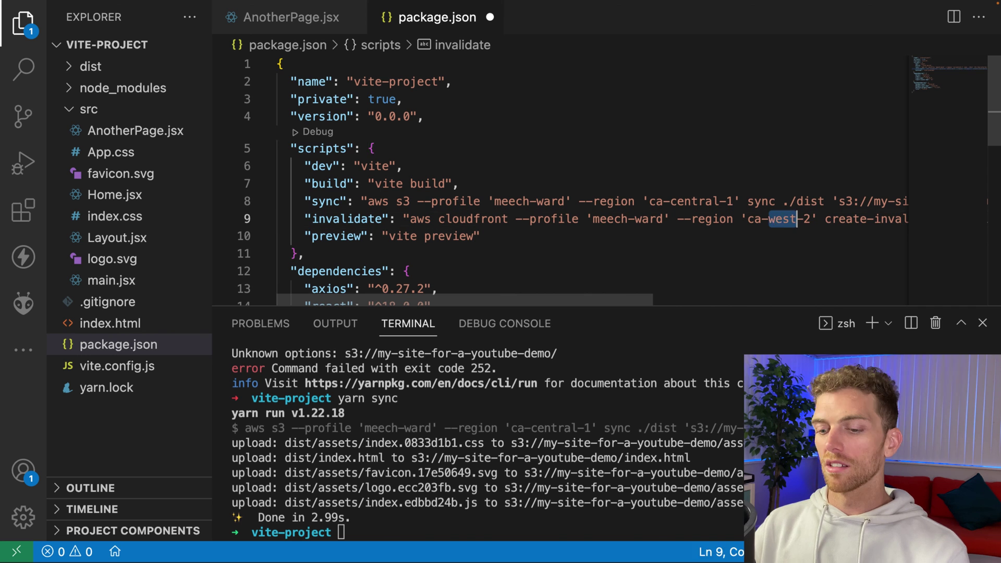
pyautogui.write('central')
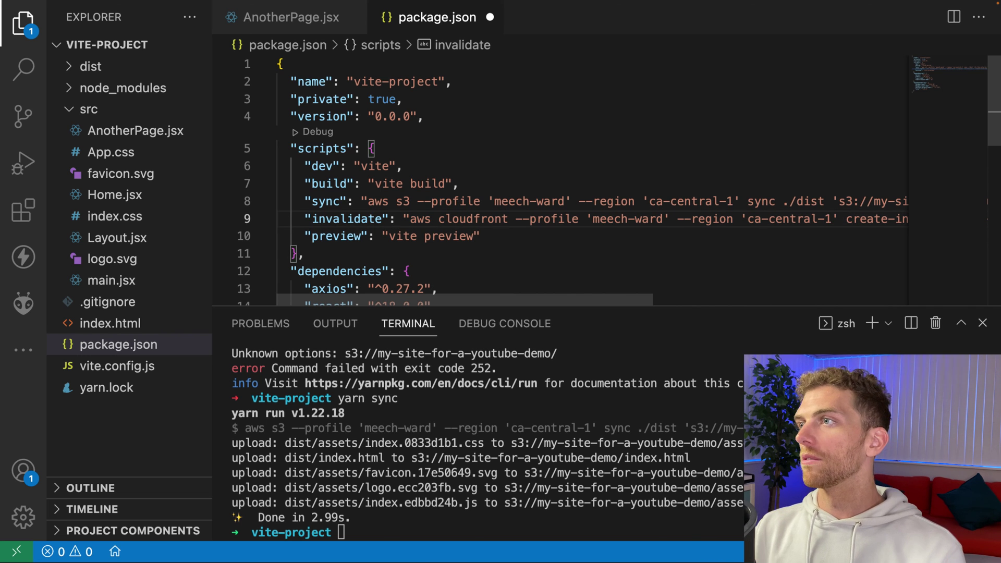
# Insert distribution ID E1Q62IBGHA3B25 after --distribution-id in the invalidate script and save package.json
pyautogui.hscroll(10, 860, 241)
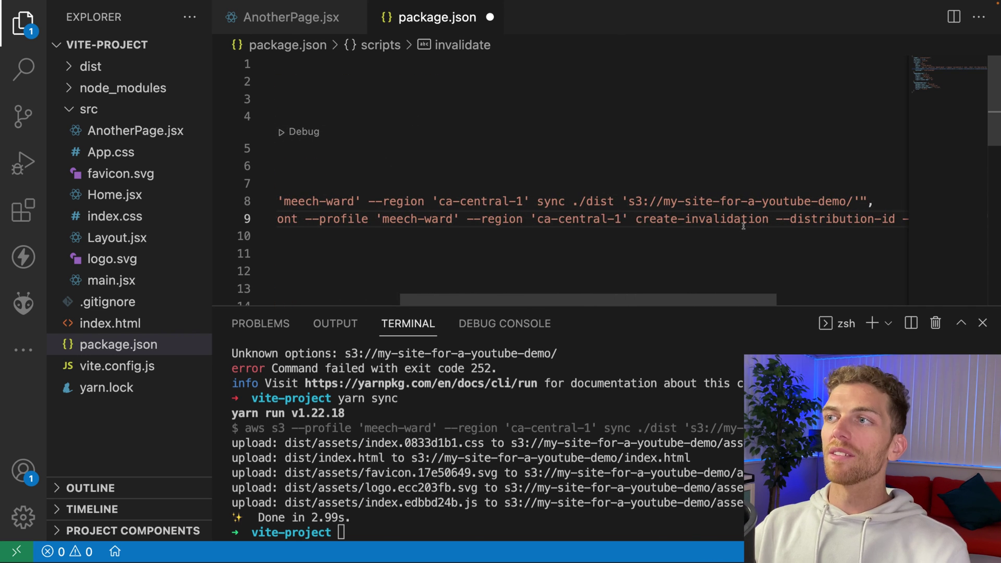
pyautogui.hscroll(3, 742, 221)
pyautogui.click(693, 219)
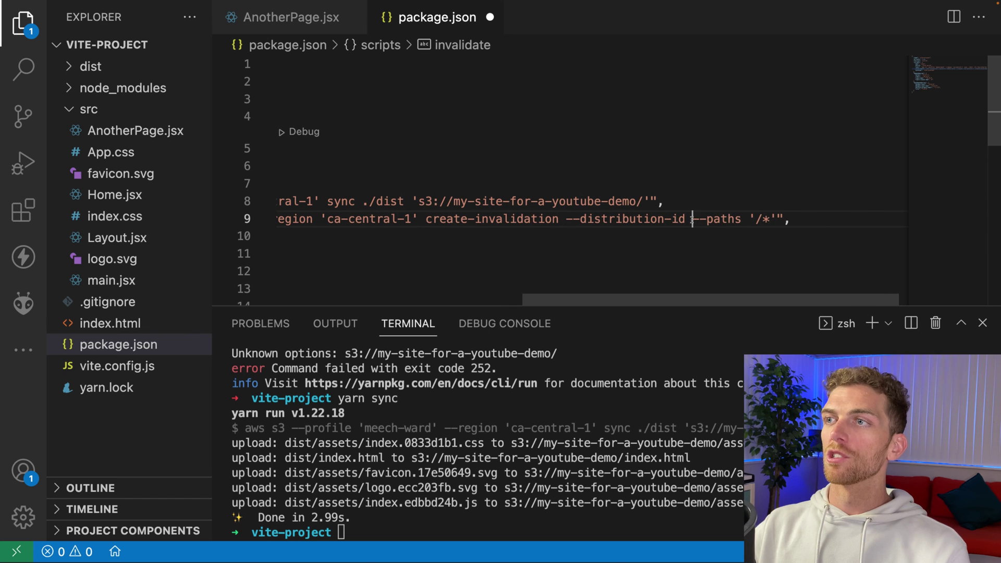
pyautogui.write('E1Q62IBGHA3B25')
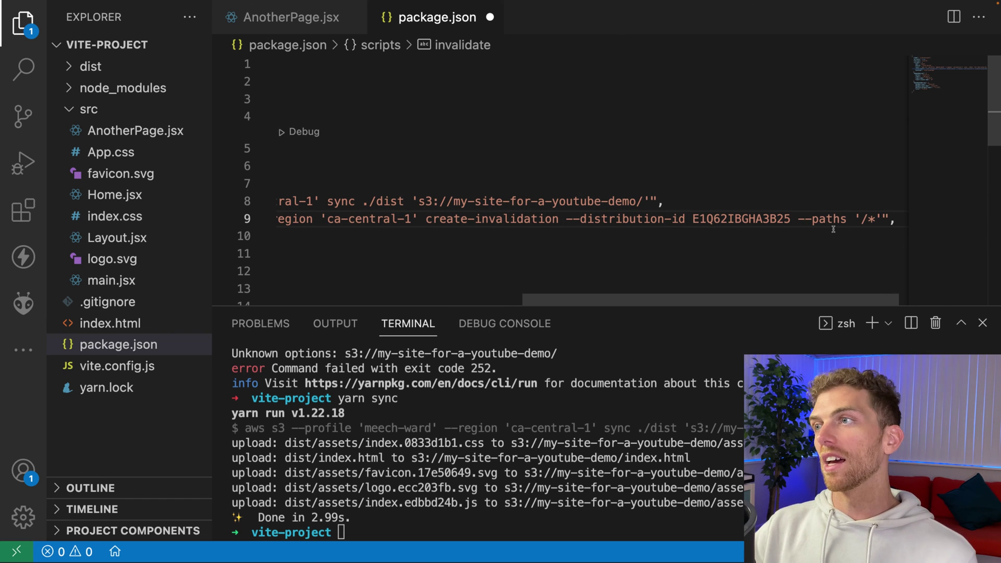
pyautogui.hscroll(1, 792, 229)
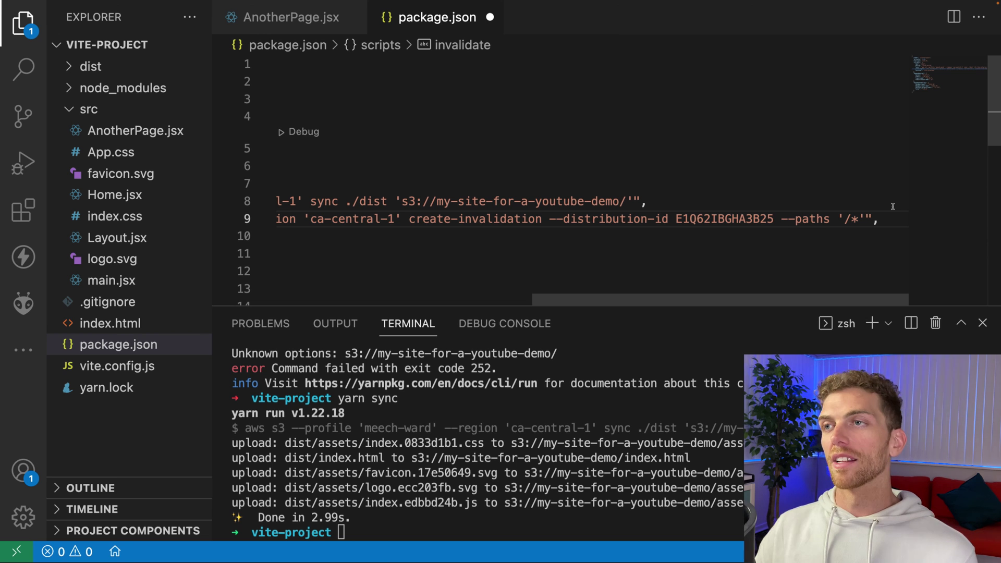
pyautogui.click(650, 202)
pyautogui.press('super+s')
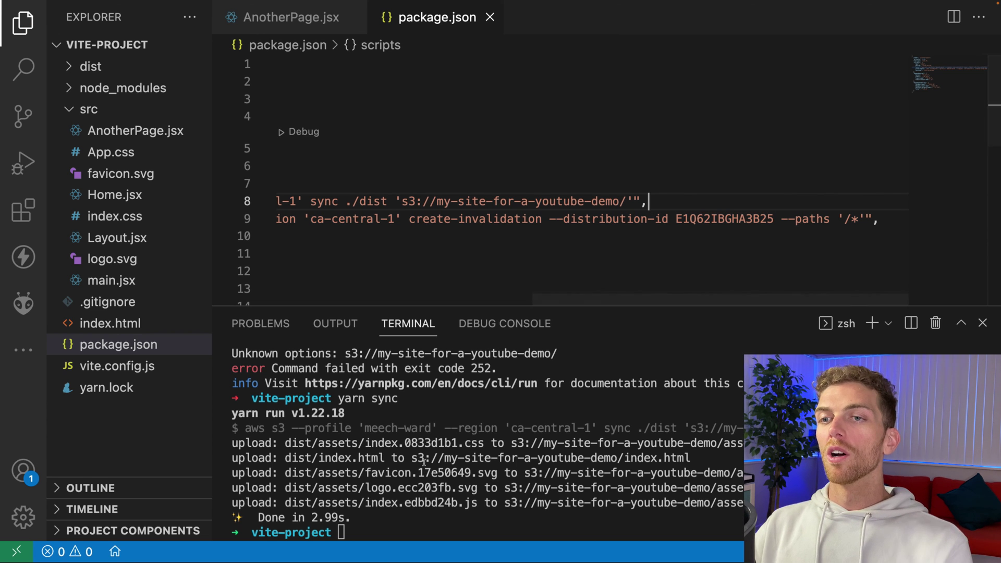
# Run yarn invalidate in the terminal to invalidate the CloudFront cache, and exit the paged output
pyautogui.moveTo(365, 254); pyautogui.dragTo(277, 201)
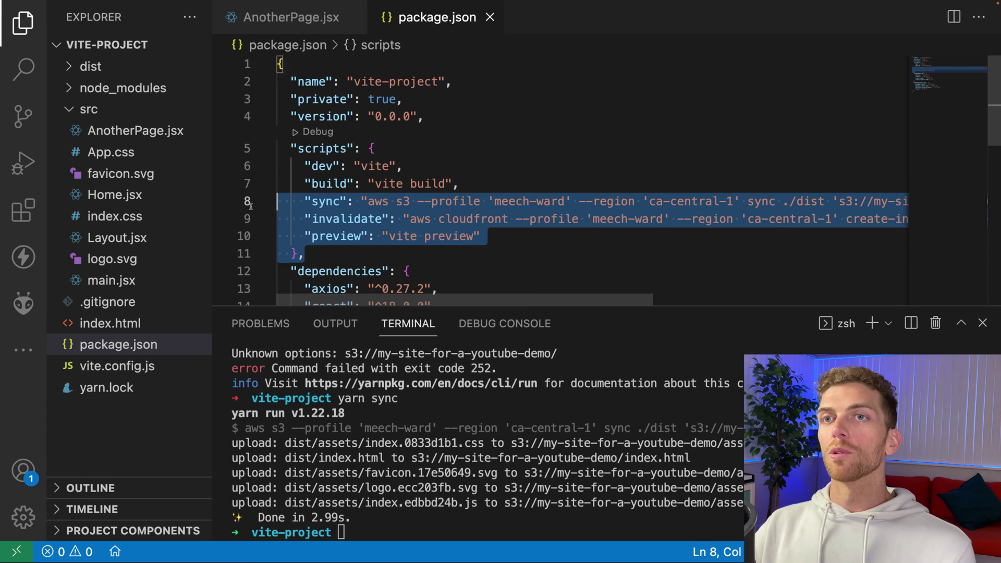
pyautogui.click(340, 185)
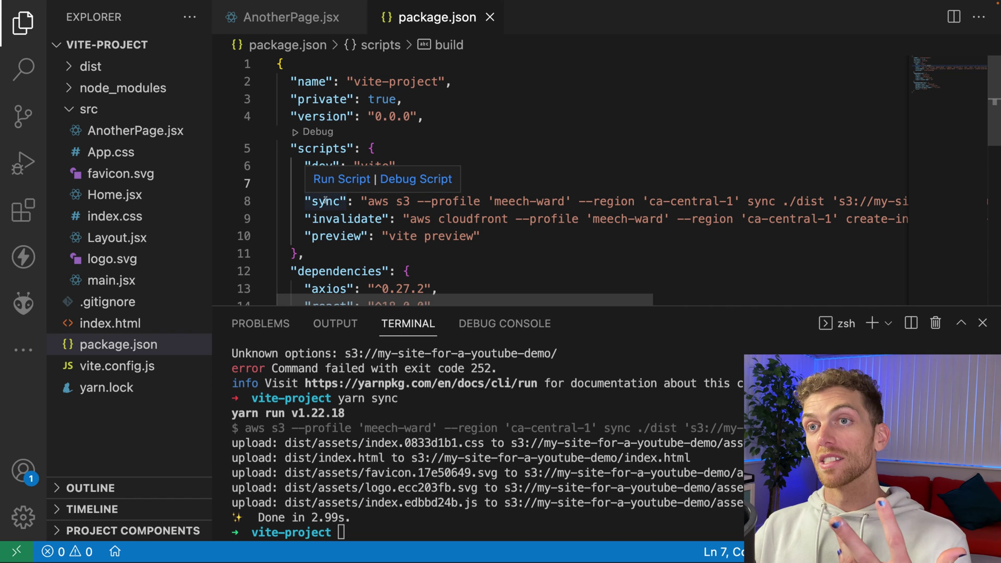
pyautogui.doubleClick(324, 200)
pyautogui.doubleClick(345, 219)
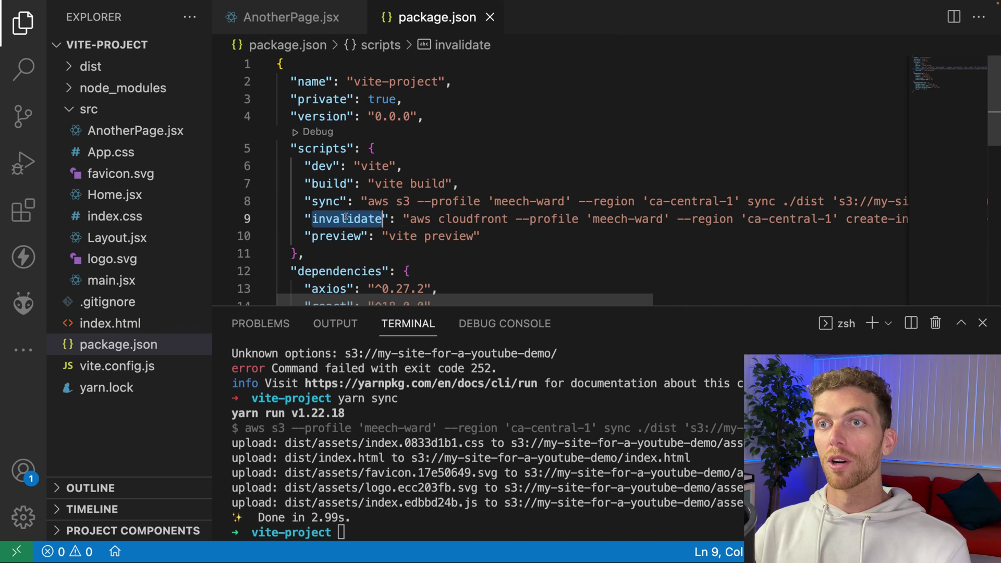
pyautogui.write('yarn in')
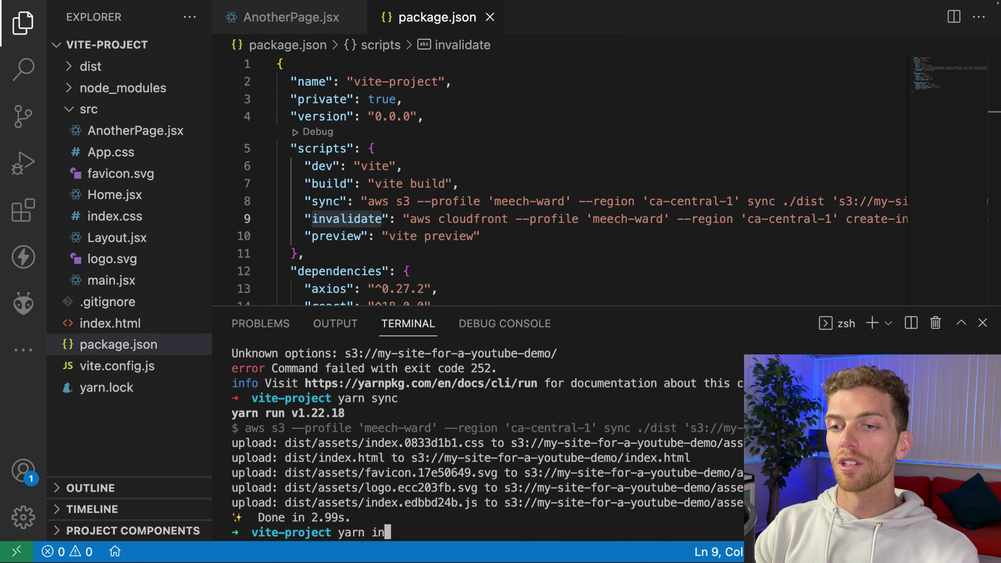
pyautogui.write('validate')
pyautogui.press('Return')
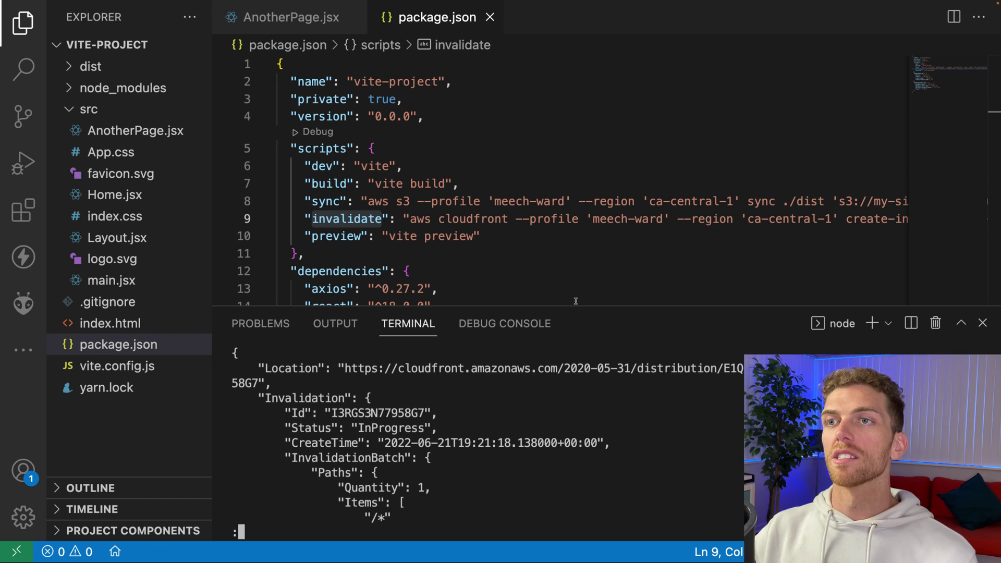
pyautogui.moveTo(407, 219); pyautogui.dragTo(644, 219)
pyautogui.click(654, 239)
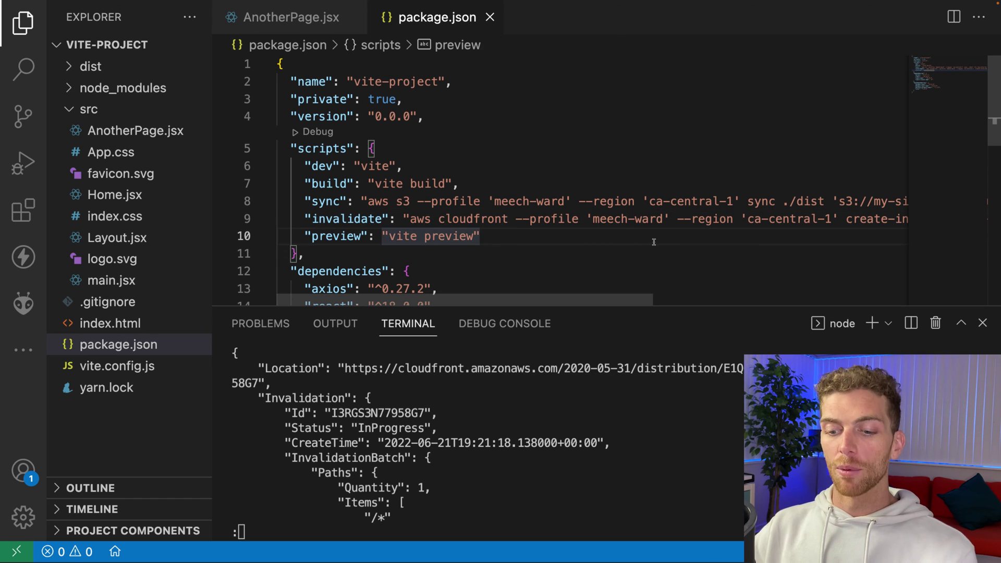
pyautogui.click(532, 456)
pyautogui.press('q')
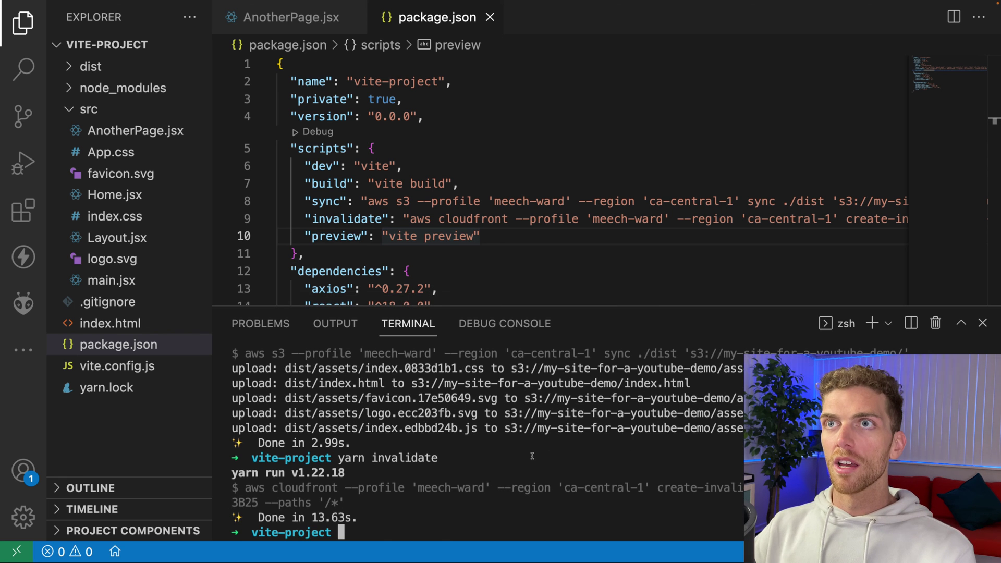
# Compare the paragraph in AnotherPage.jsx with the reloaded Another Page of the live site in Chrome
pyautogui.click(300, 17)
pyautogui.moveTo(340, 177); pyautogui.dragTo(459, 178)
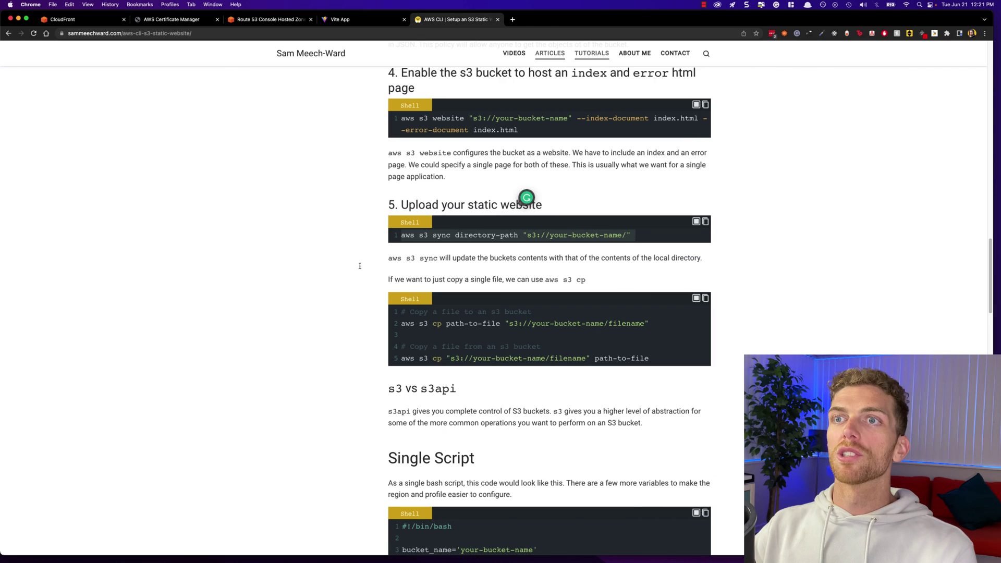
pyautogui.click(349, 19)
pyautogui.press('super+r')
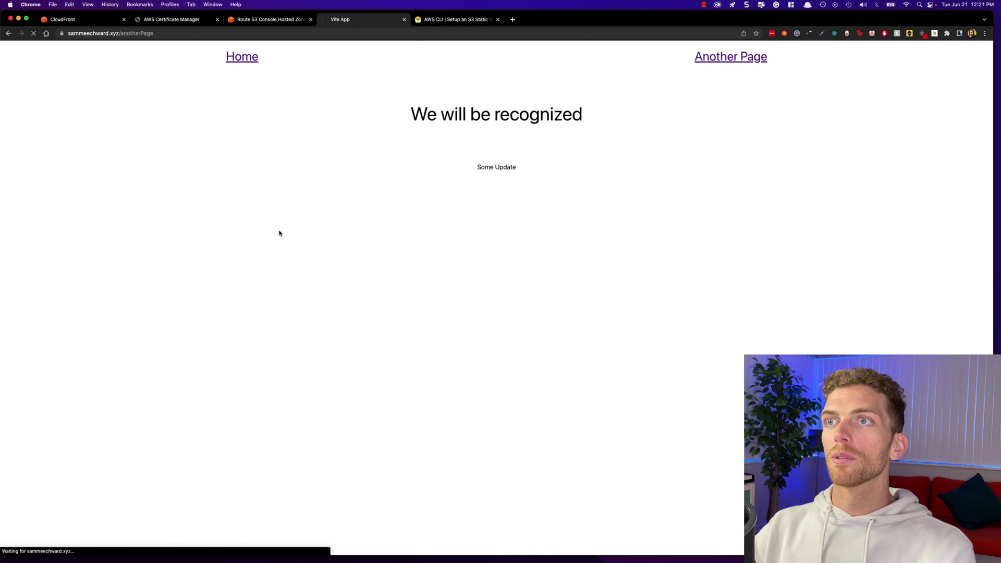
pyautogui.moveTo(526, 236); pyautogui.dragTo(468, 232)
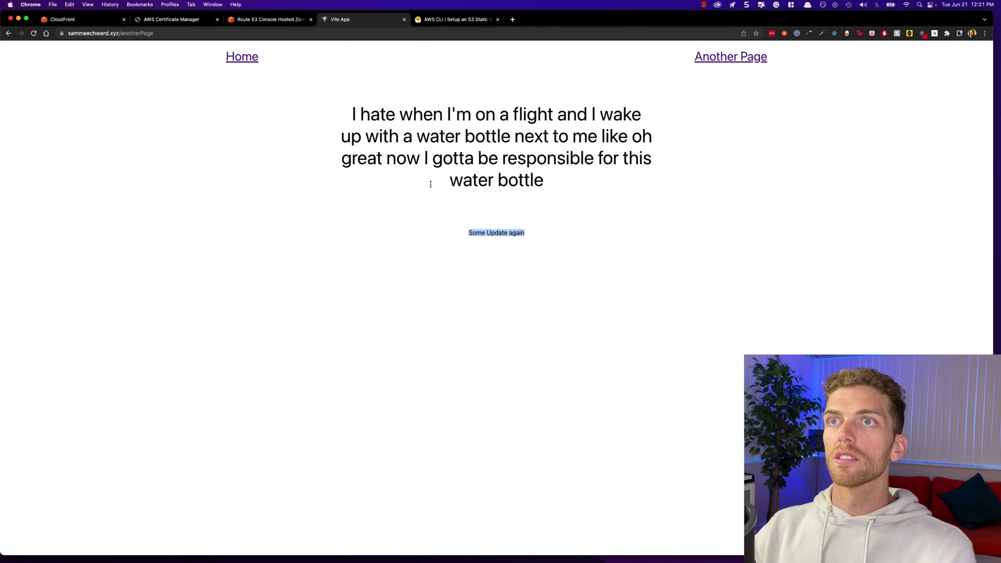
# Return to VS Code, replace the second paragraph's text in AnotherPage.jsx with "My Final Update", and save the file
pyautogui.press('super+Tab')
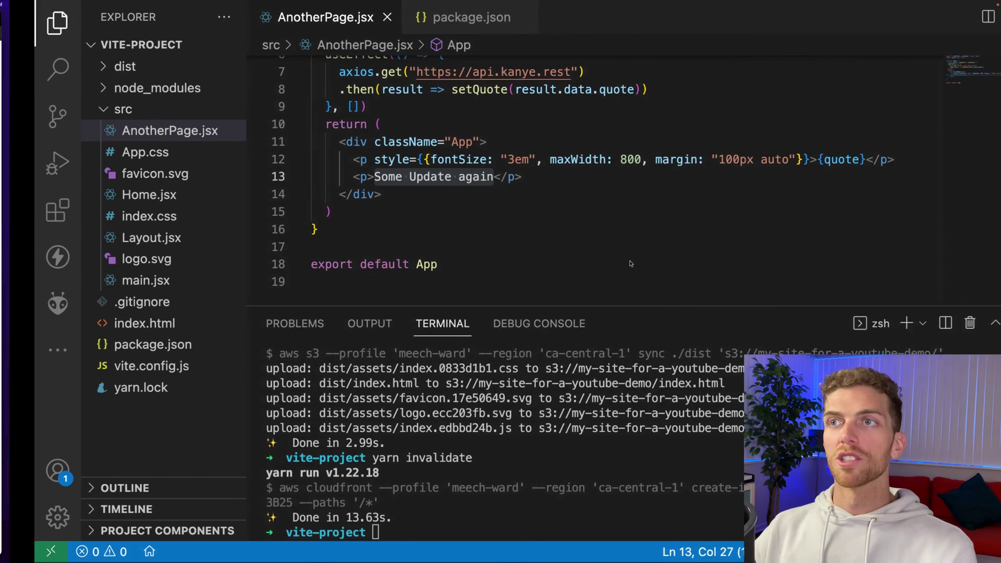
pyautogui.press('Down')
pyautogui.press('Down')
pyautogui.doubleClick(446, 179)
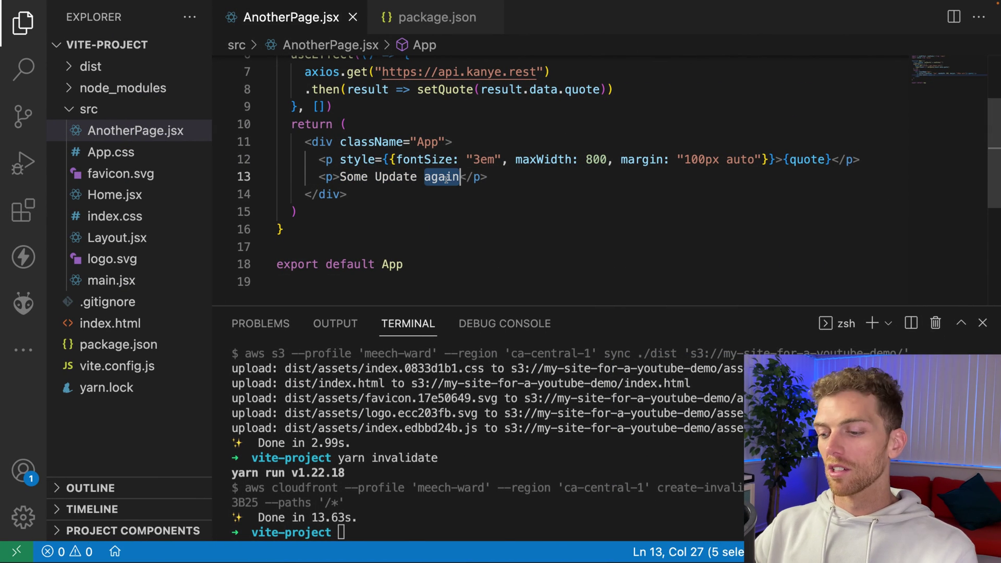
pyautogui.press('BackSpace')
pyautogui.press('BackSpace')
pyautogui.press('BackSpace')
pyautogui.press('BackSpace')
pyautogui.press('BackSpace')
pyautogui.press('BackSpace')
pyautogui.press('BackSpace')
pyautogui.press('BackSpace')
pyautogui.press('BackSpace')
pyautogui.press('BackSpace')
pyautogui.press('BackSpace')
pyautogui.press('BackSpace')
pyautogui.press('BackSpace')
pyautogui.write('My Final ')
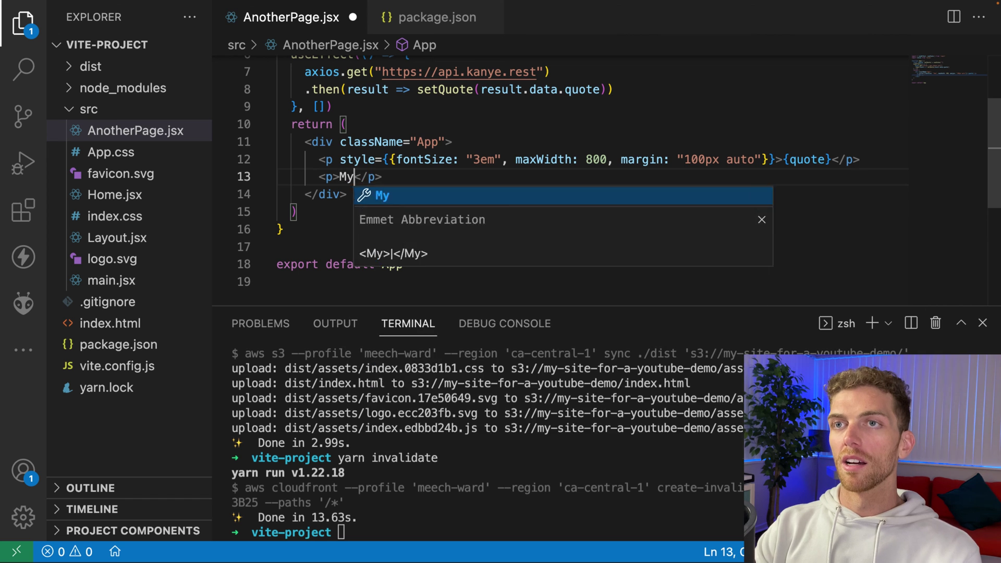
pyautogui.write('Update')
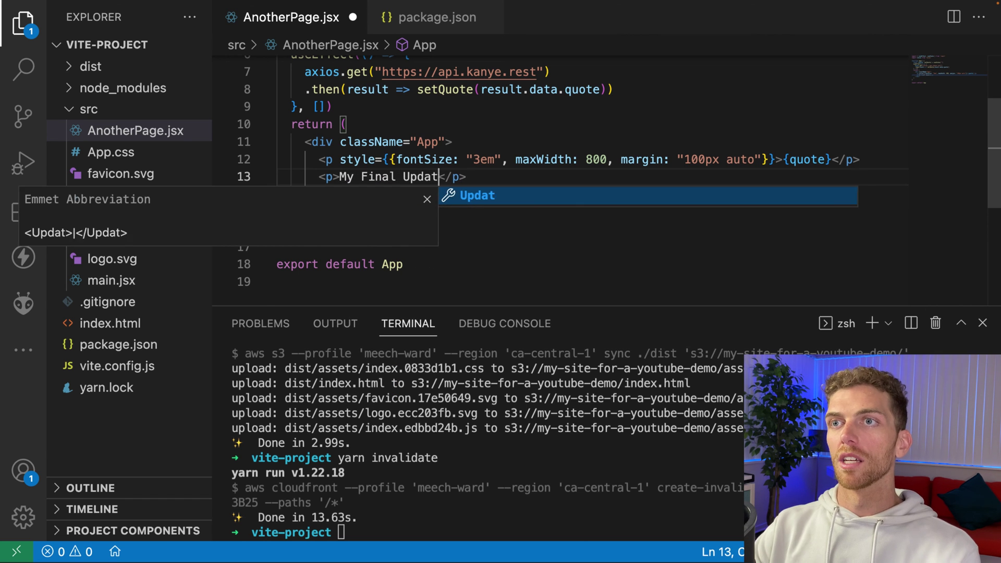
pyautogui.press('super+s')
# Rebuild the edited project for production by running yarn build in the terminal
pyautogui.hotkey('ctrl', '`')
pyautogui.press('Up')
pyautogui.press('Up')
pyautogui.press('Up')
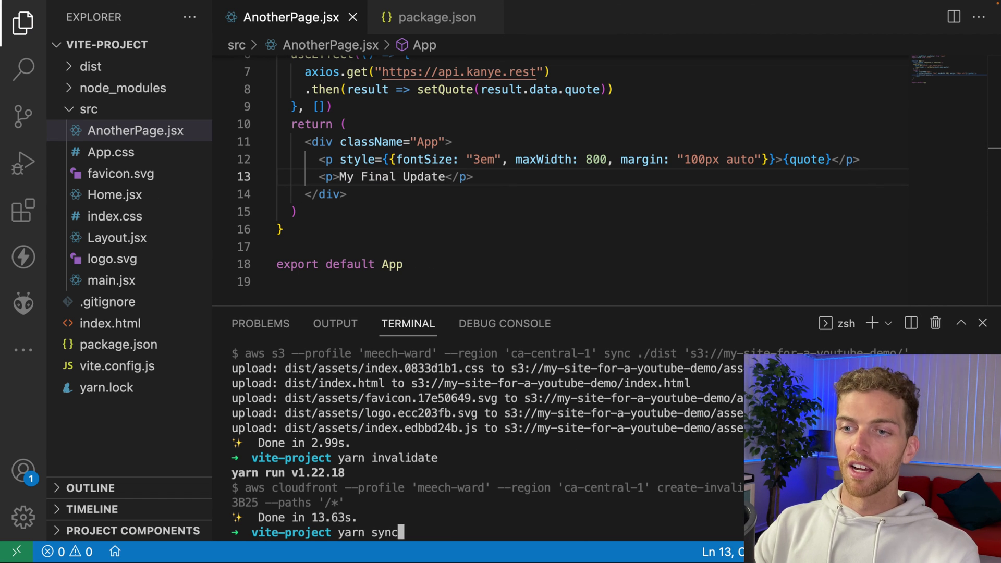
pyautogui.press('Return')
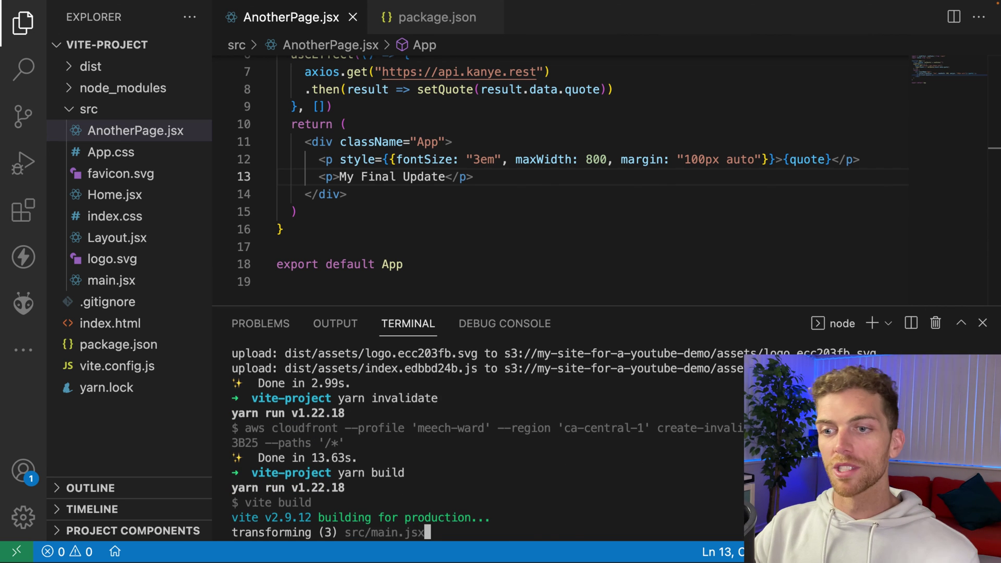
# Upload the new build to the S3 bucket by running yarn sync in the terminal
pyautogui.press('Up')
pyautogui.press('Up')
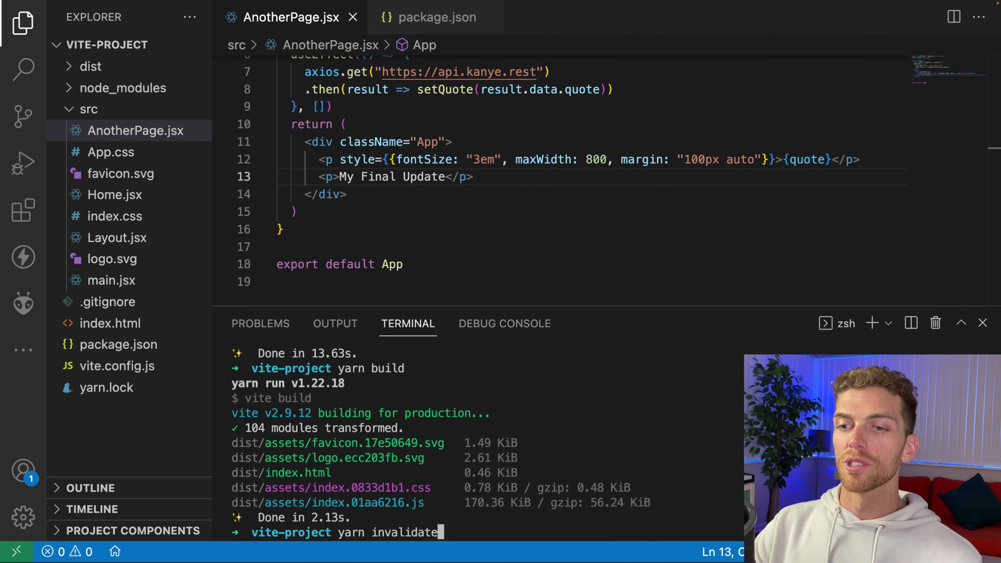
pyautogui.press('Up')
pyautogui.press('Return')
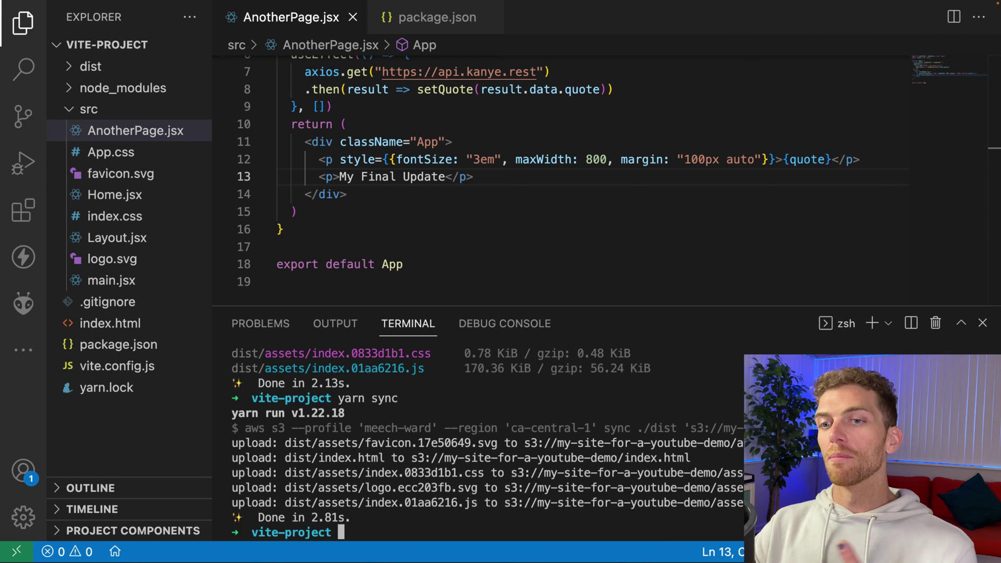
# Run yarn invalidate again in the terminal for the new upload and switch to the live site in Chrome
pyautogui.press('Up')
pyautogui.press('Up')
pyautogui.press('Return')
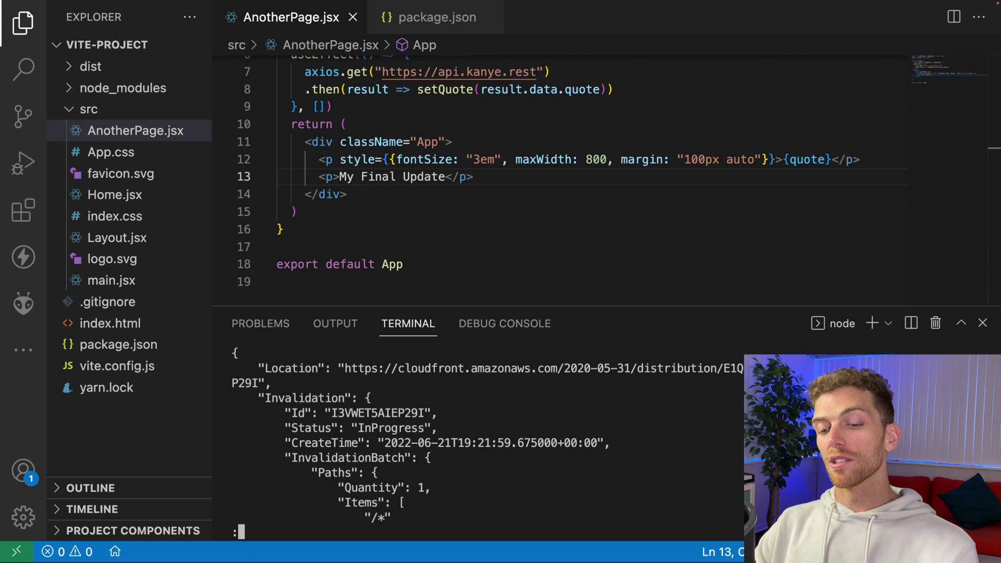
pyautogui.hotkey('ctrl', 'Left')
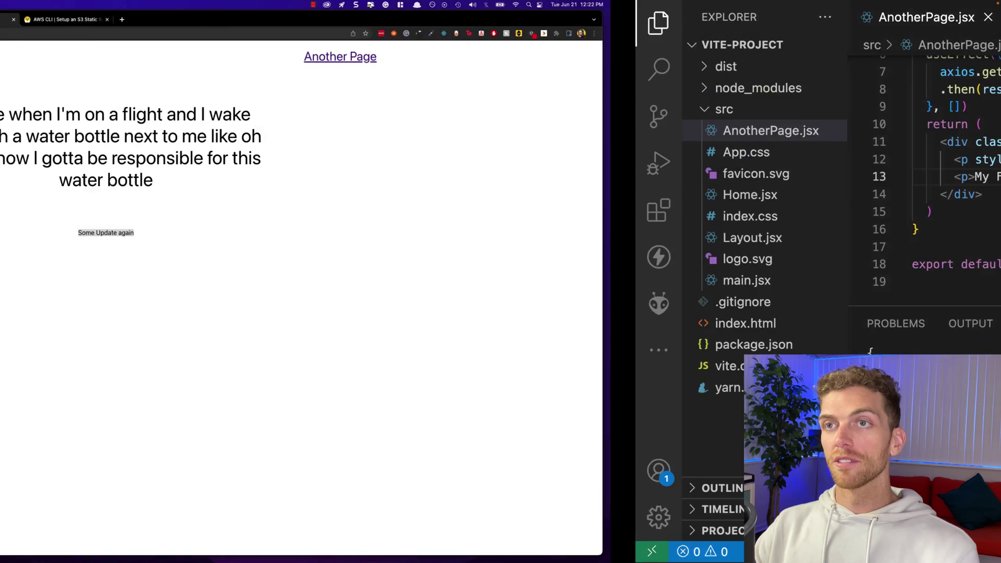